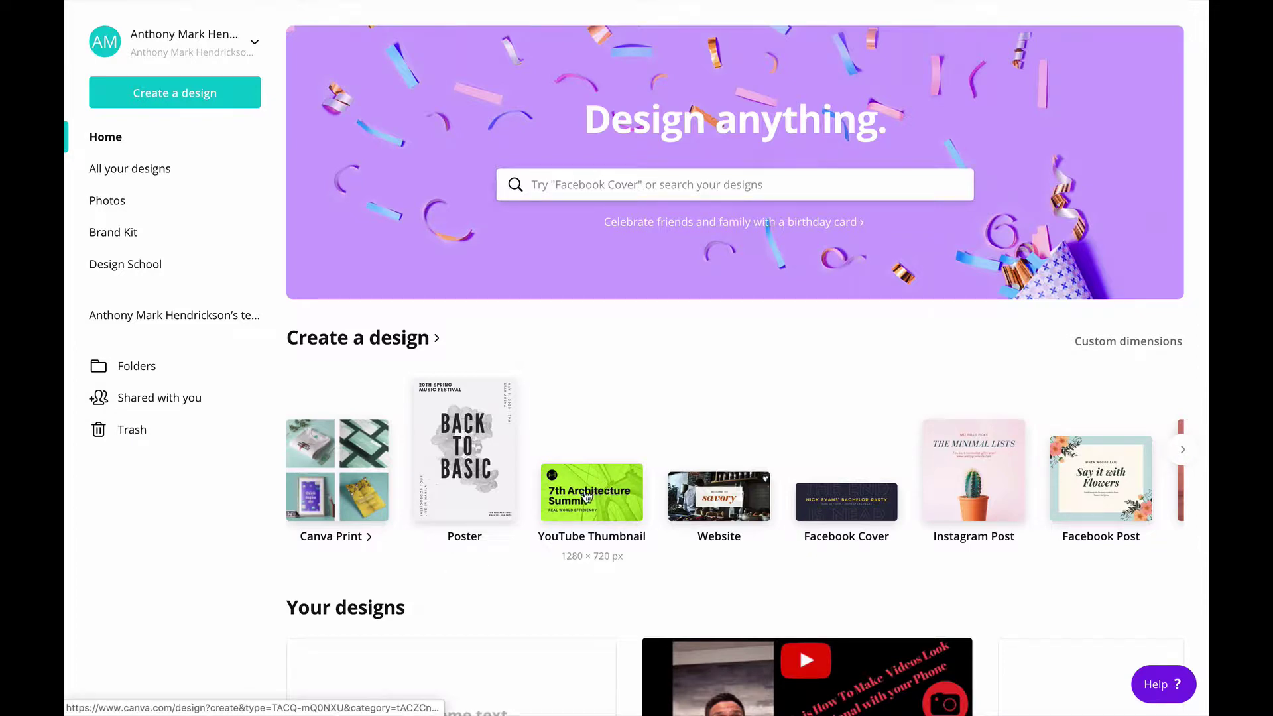
Create a blank YouTube Thumbnail design and browse the YouTube Thumbnail templates beside it.
click(185, 97)
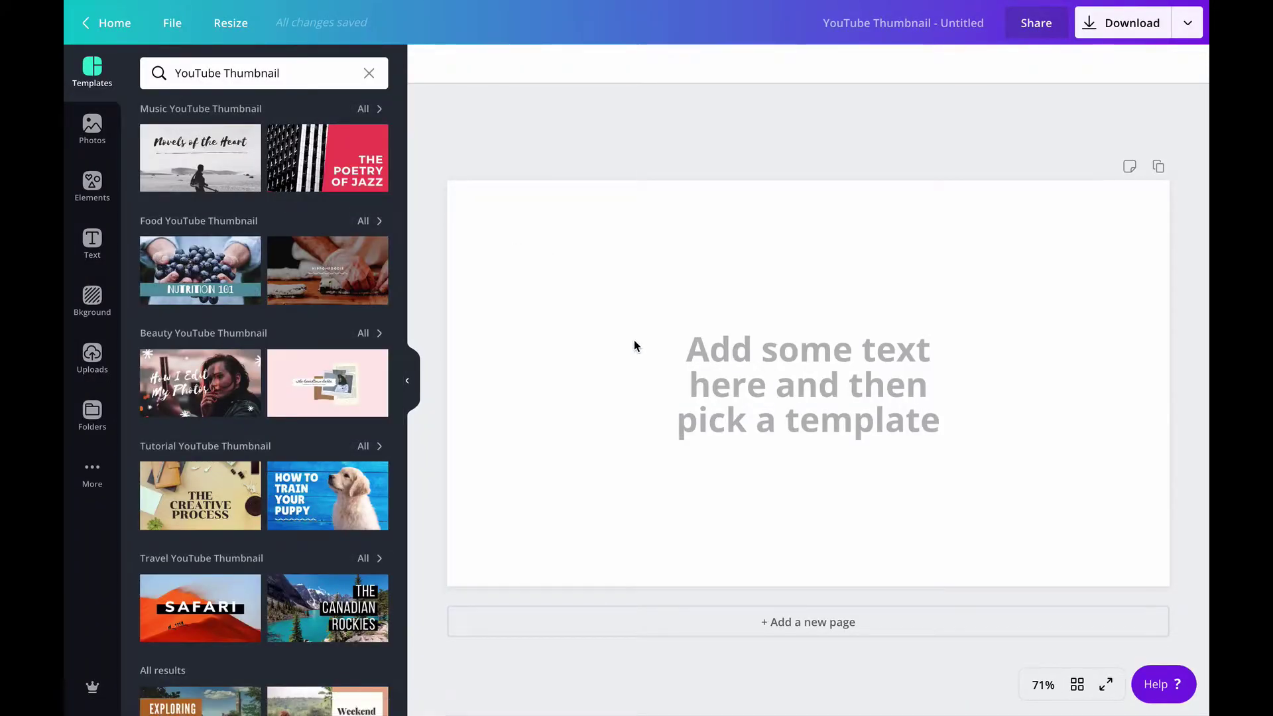
scroll(295, 393, down, 2)
scroll(295, 393, down, 10)
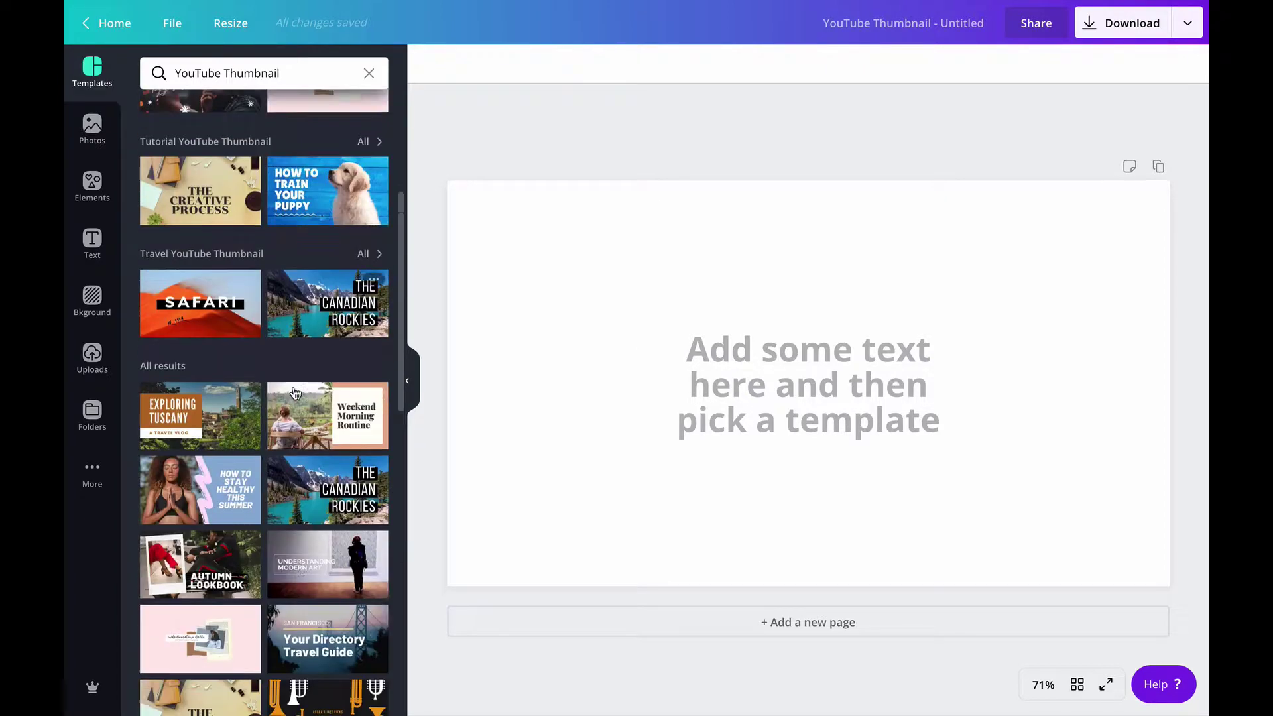
scroll(291, 407, down, 1)
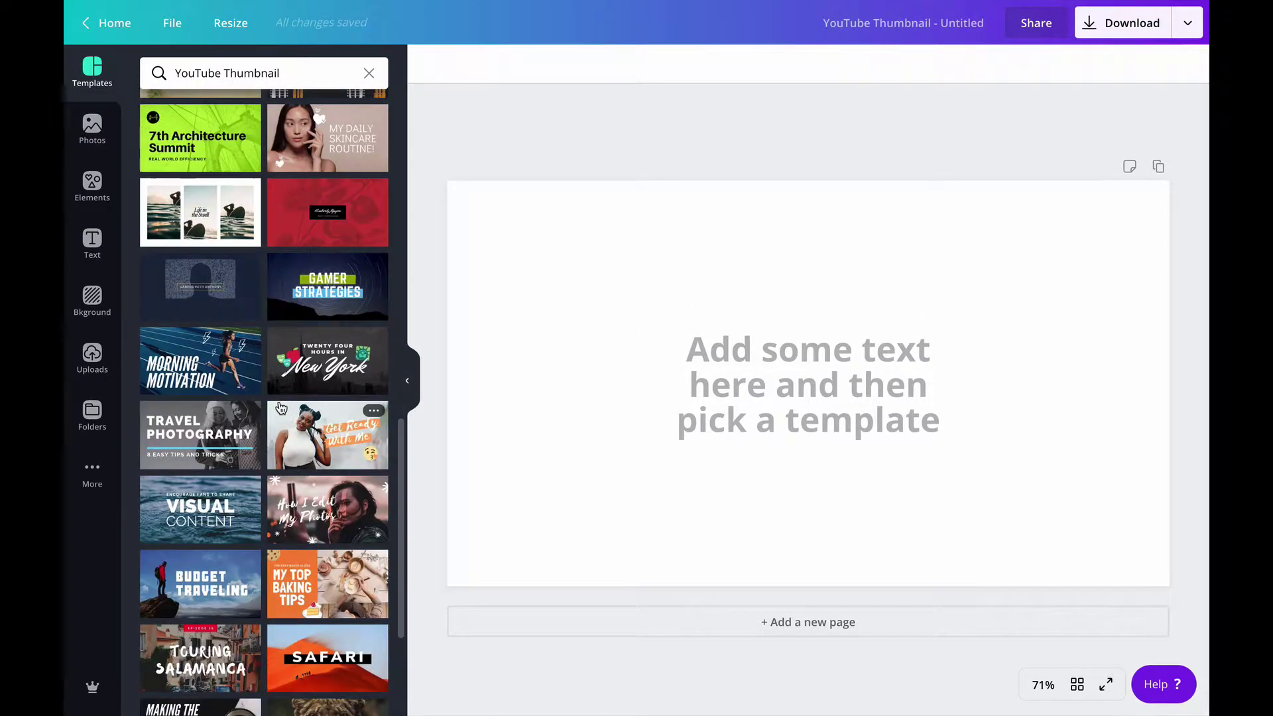
scroll(280, 404, up, 12)
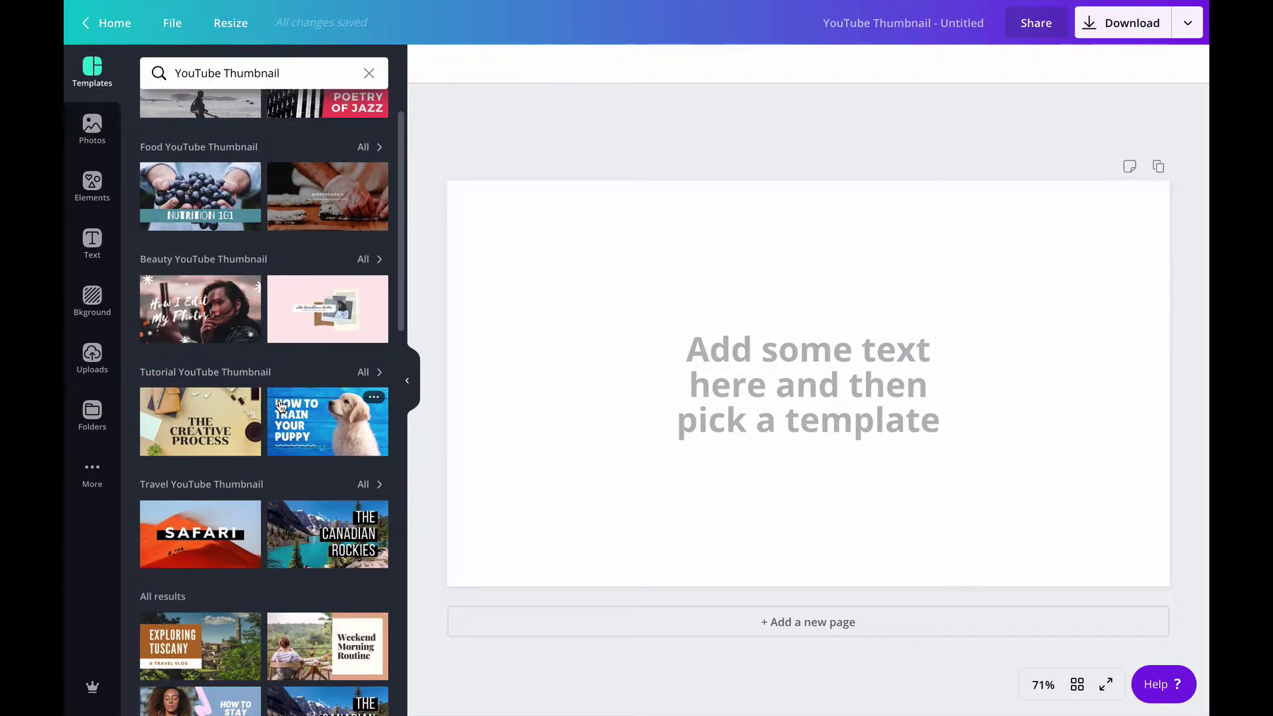
scroll(356, 450, up, 1)
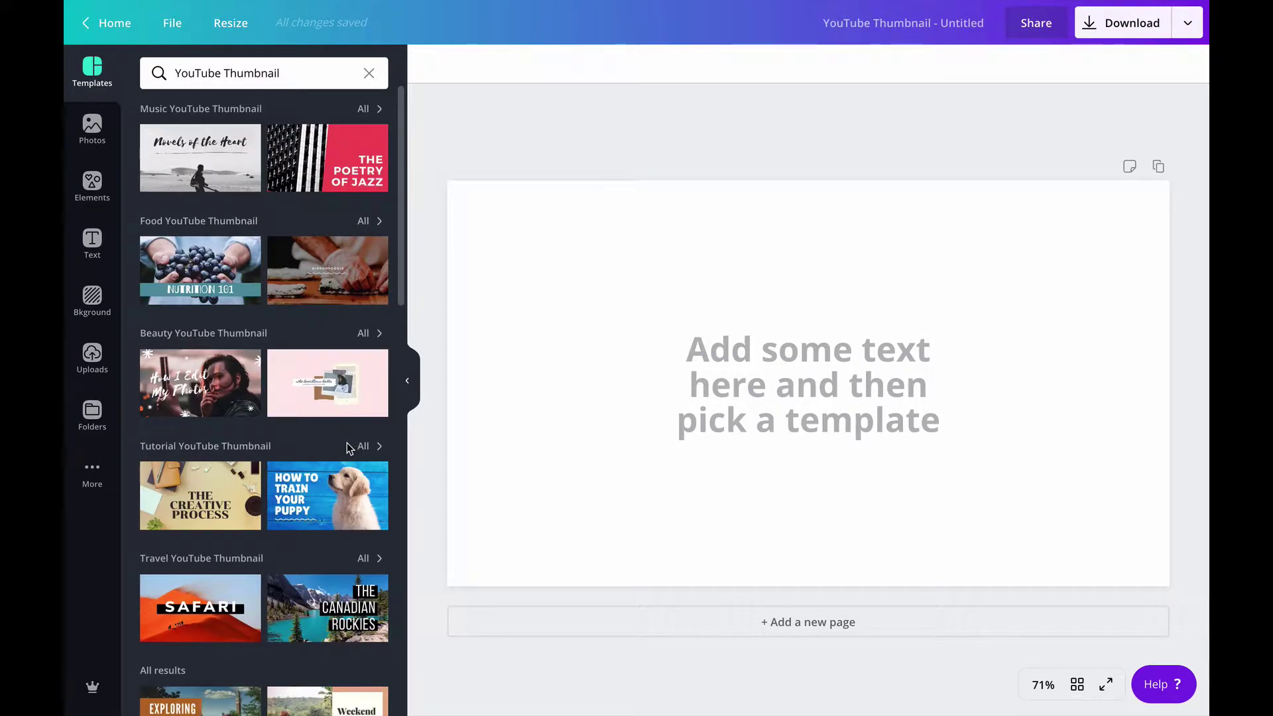
scroll(311, 446, down, 13)
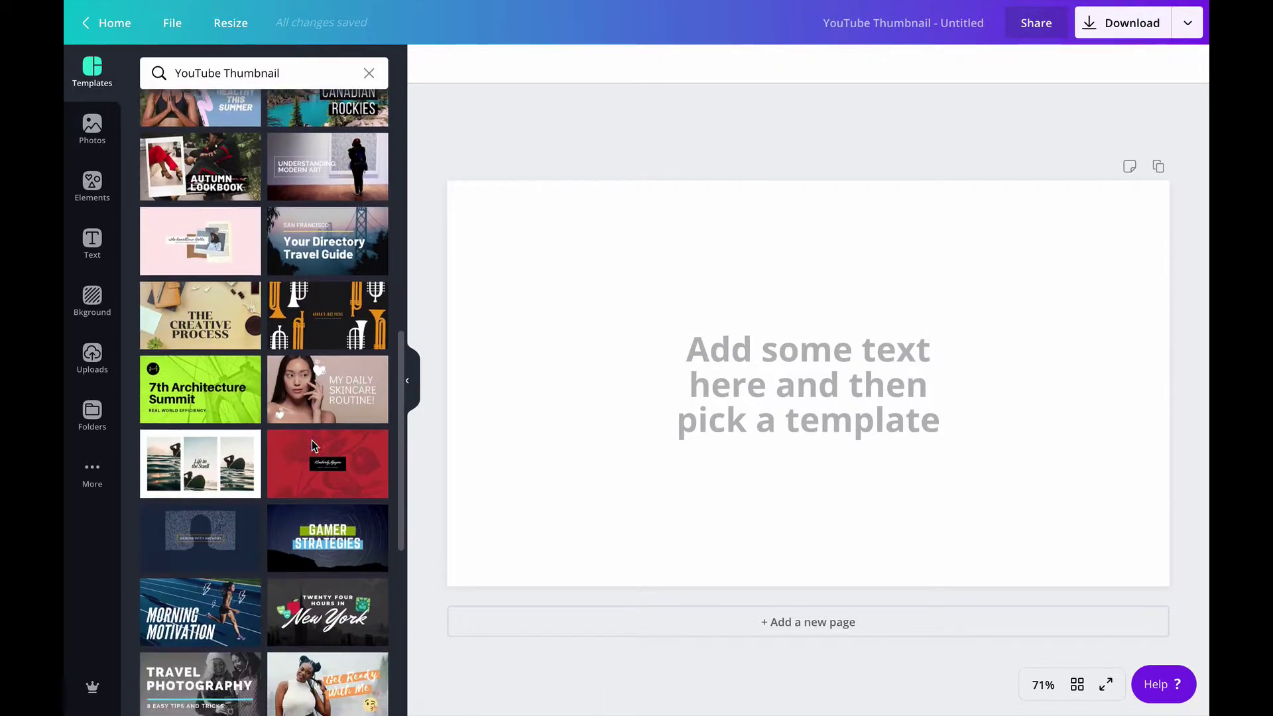
scroll(312, 446, down, 6)
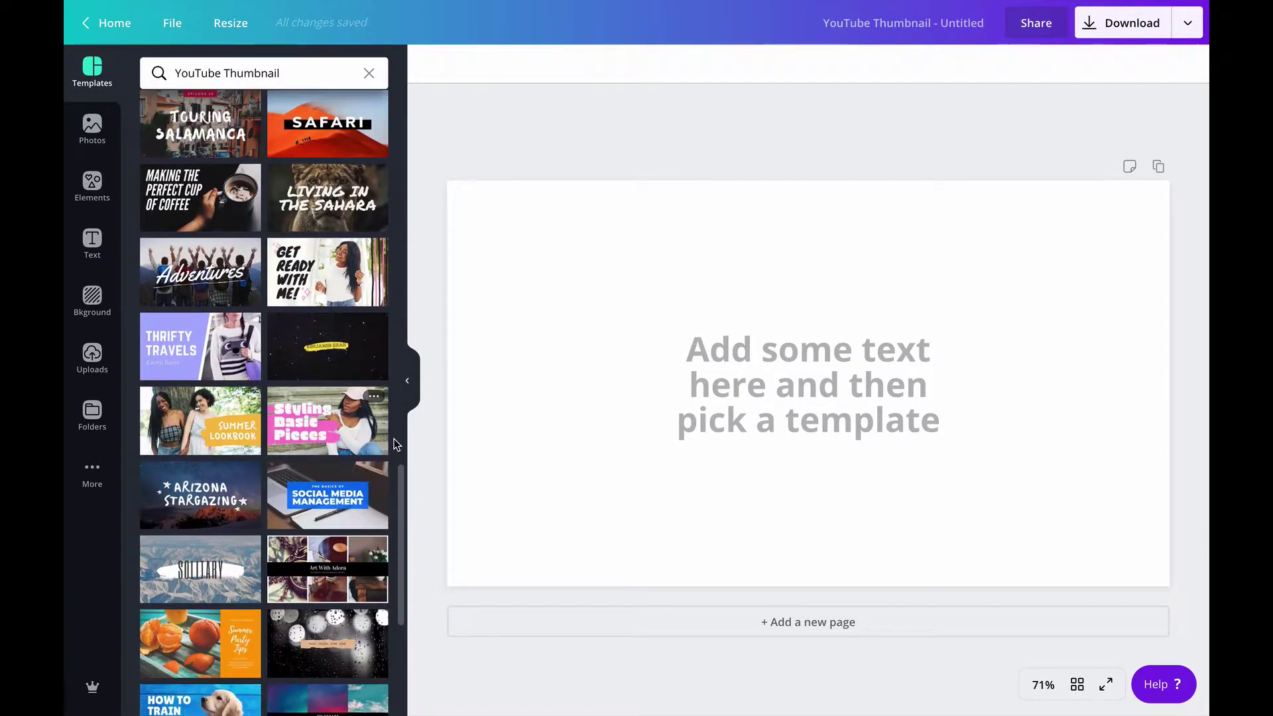
Apply the Thrifty Travels template and delete its woman photo, keeping the empty frame.
click(185, 341)
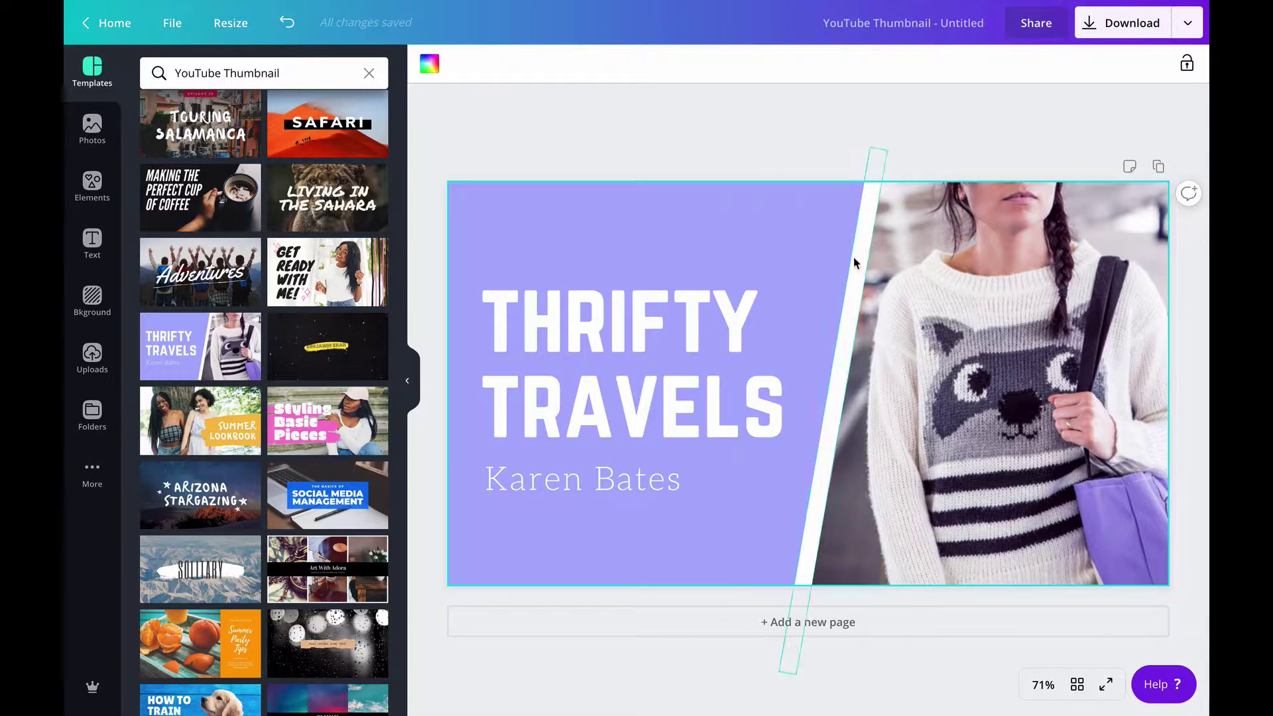
click(635, 235)
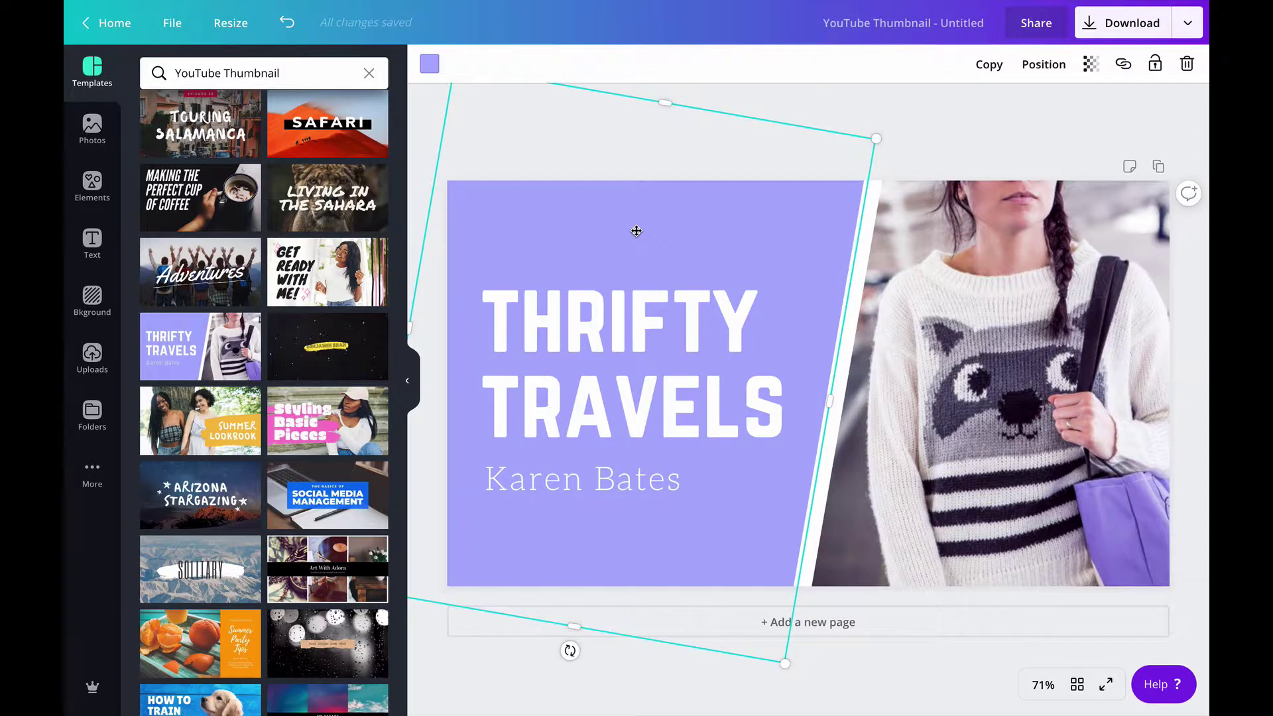
click(1035, 256)
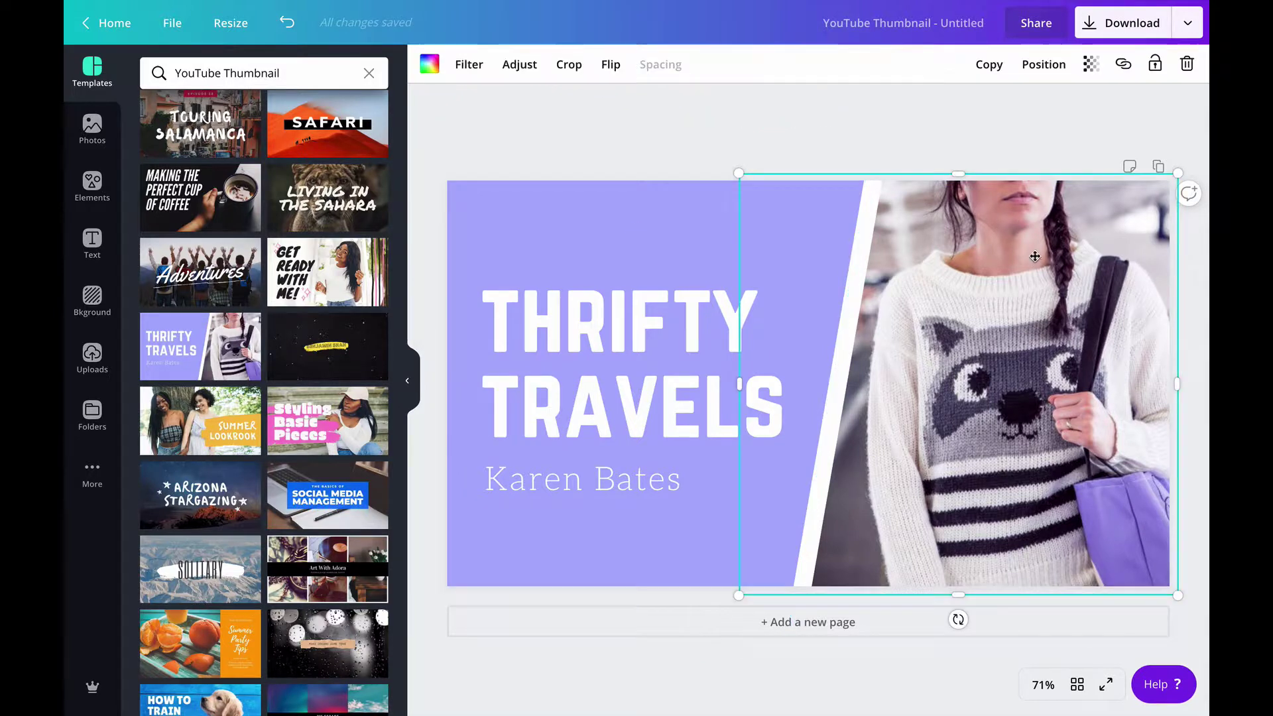
click(1186, 65)
click(1173, 105)
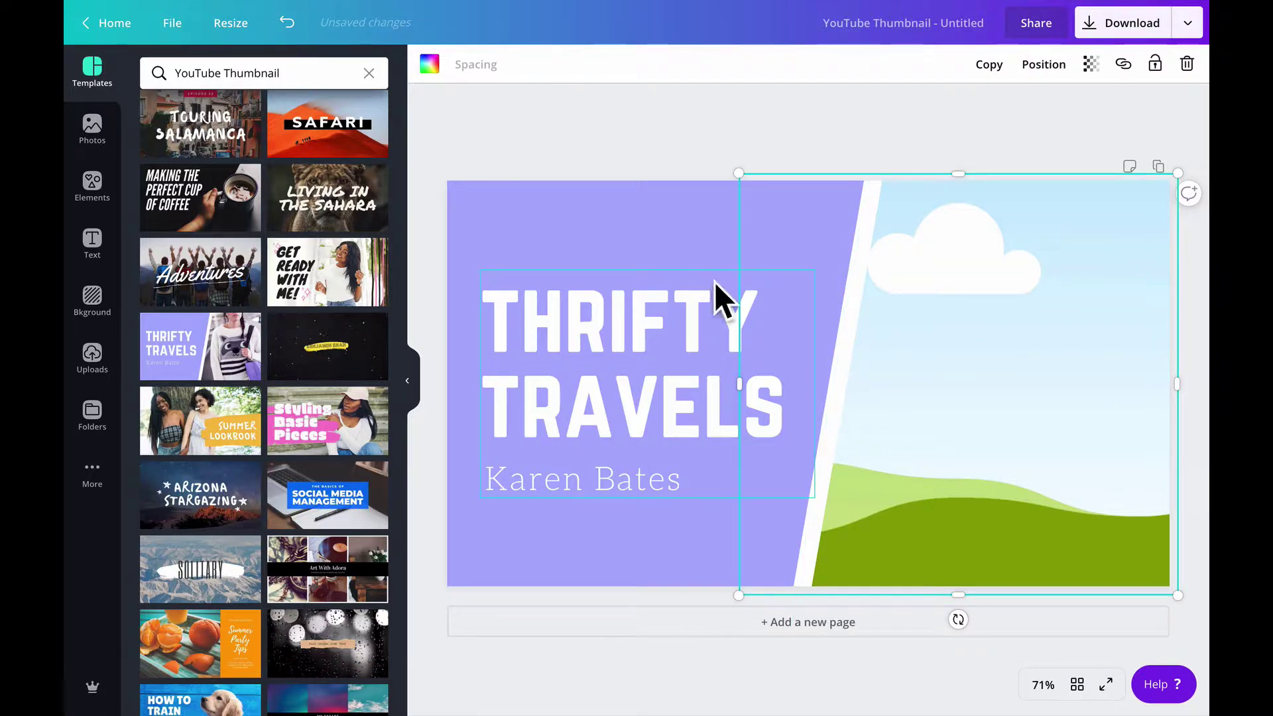
Recolour the template's tilted purple panel black.
click(595, 254)
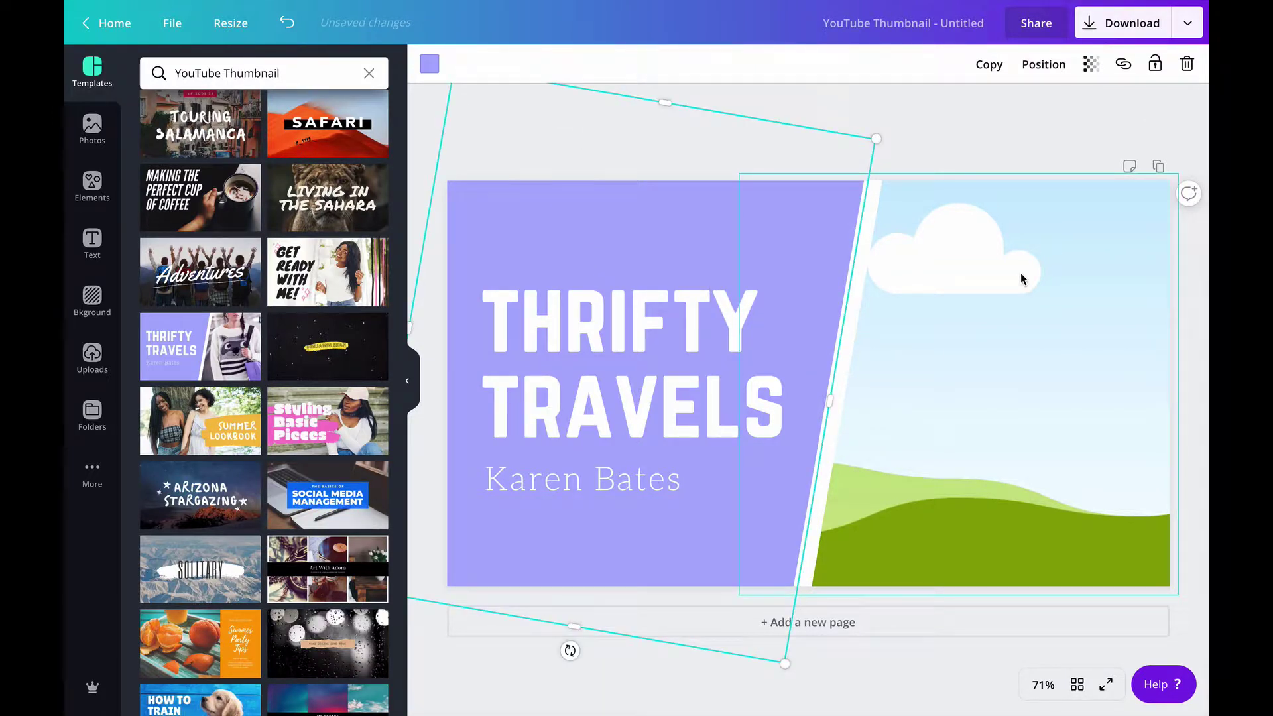
click(430, 64)
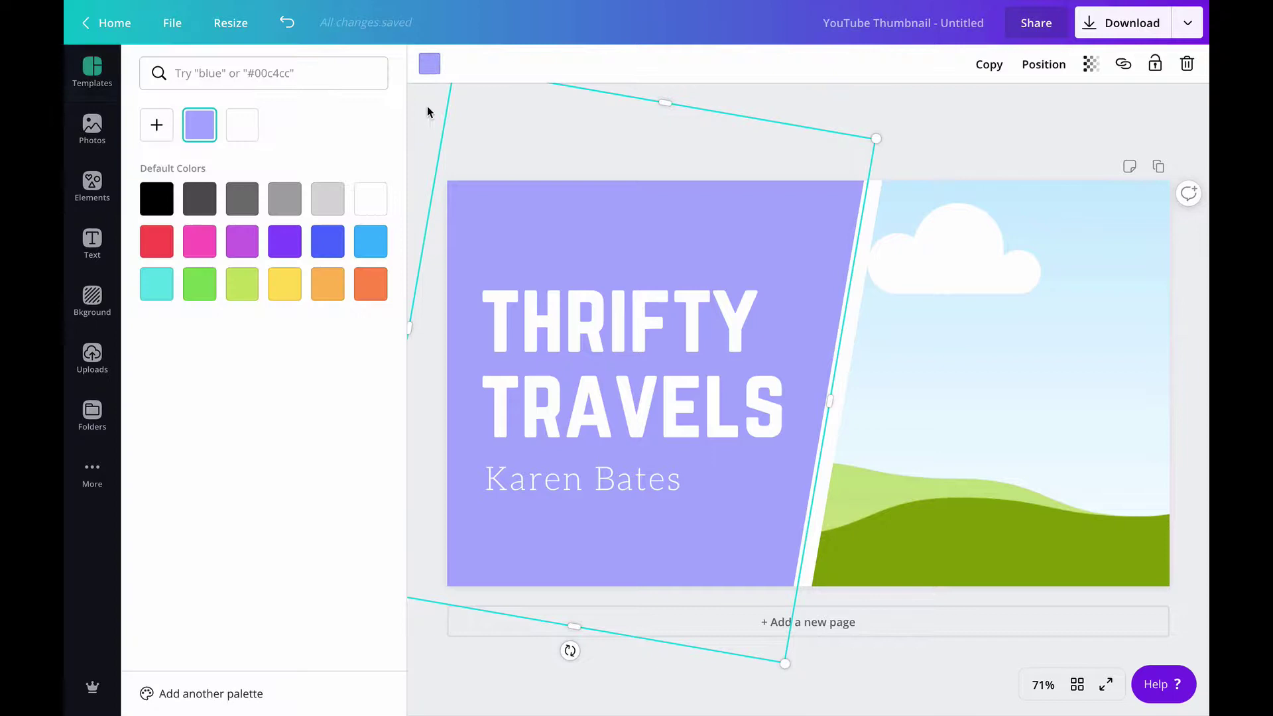
click(158, 198)
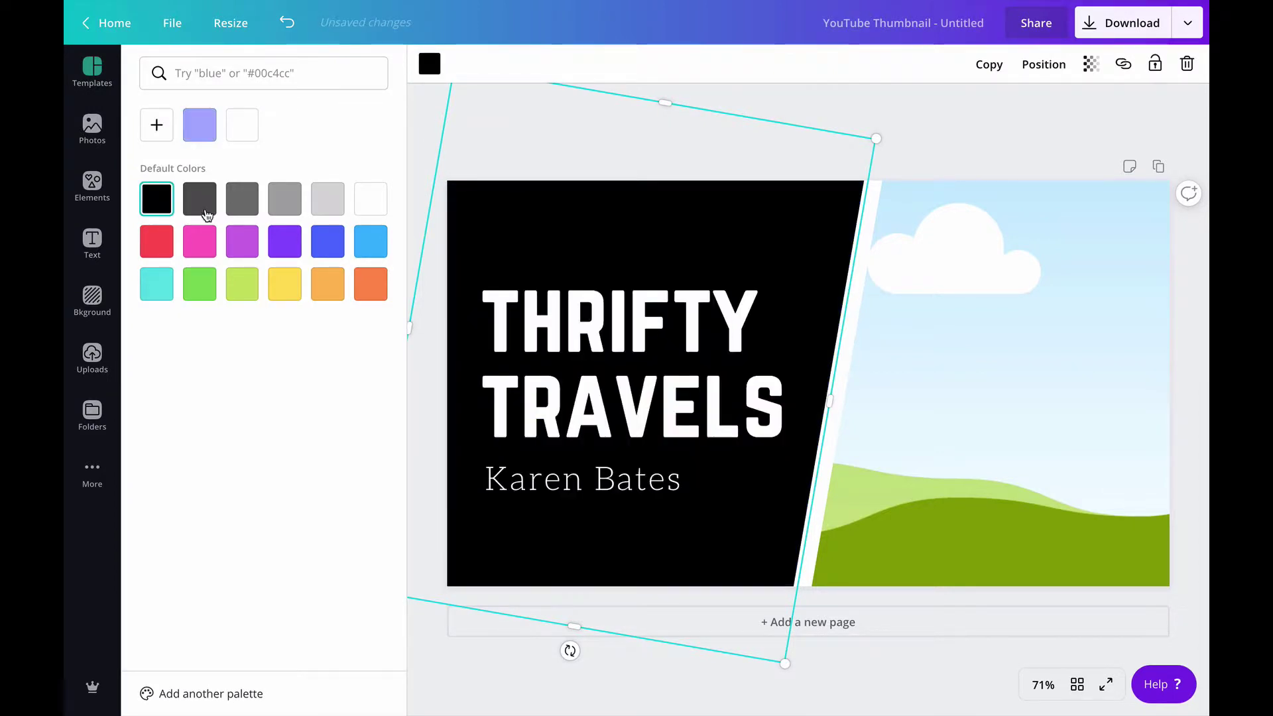
click(662, 455)
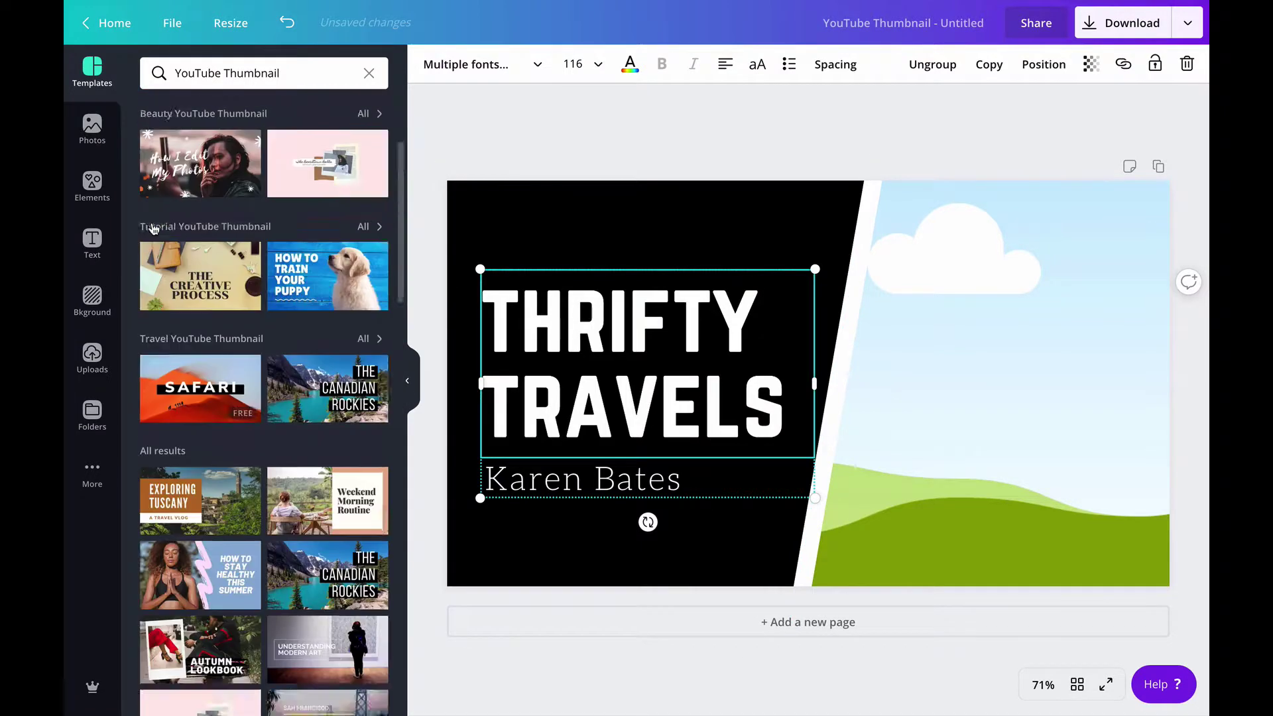
click(92, 358)
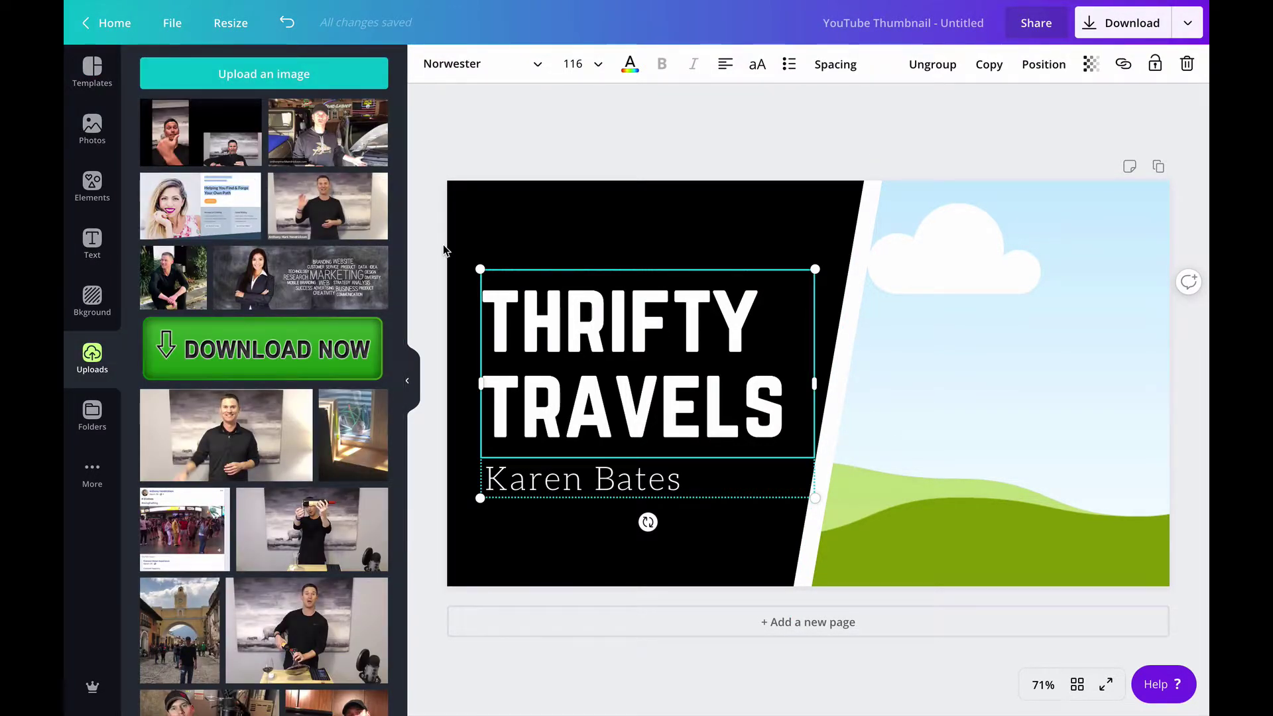
Upload the last Desktop screenshot, showing the presenter, into Canva's uploads.
click(252, 76)
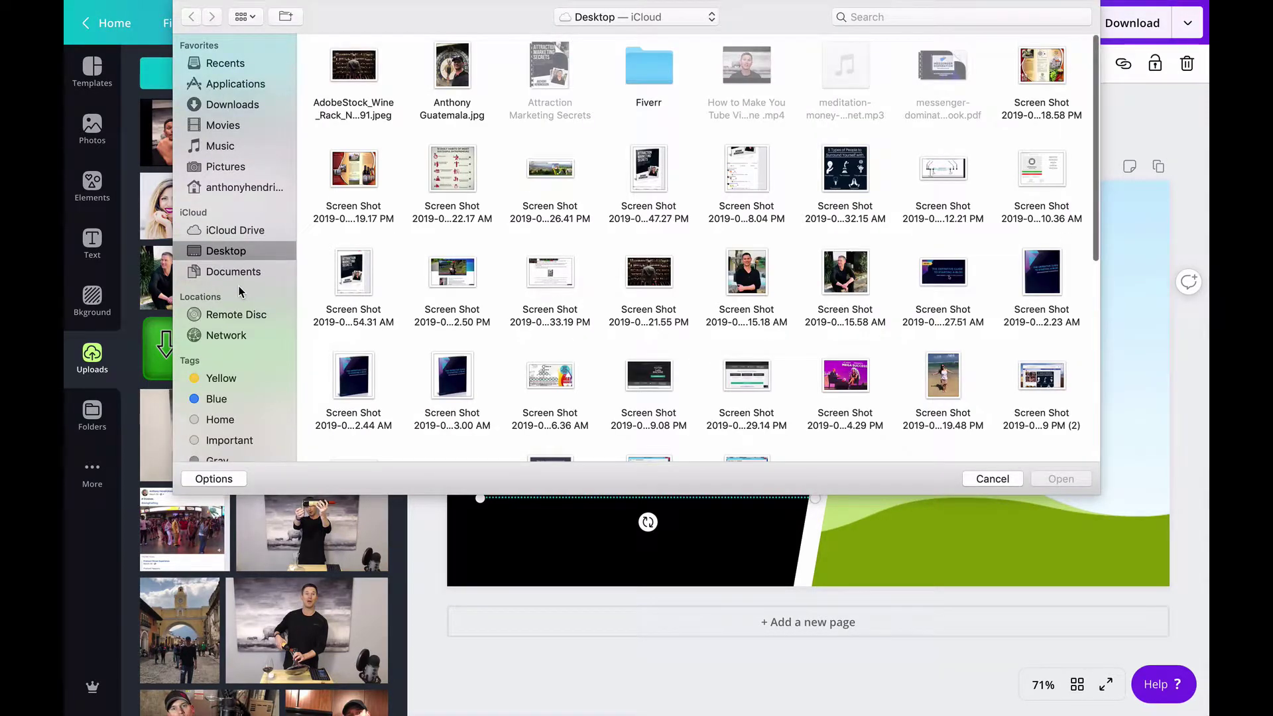
scroll(242, 265, down, 5)
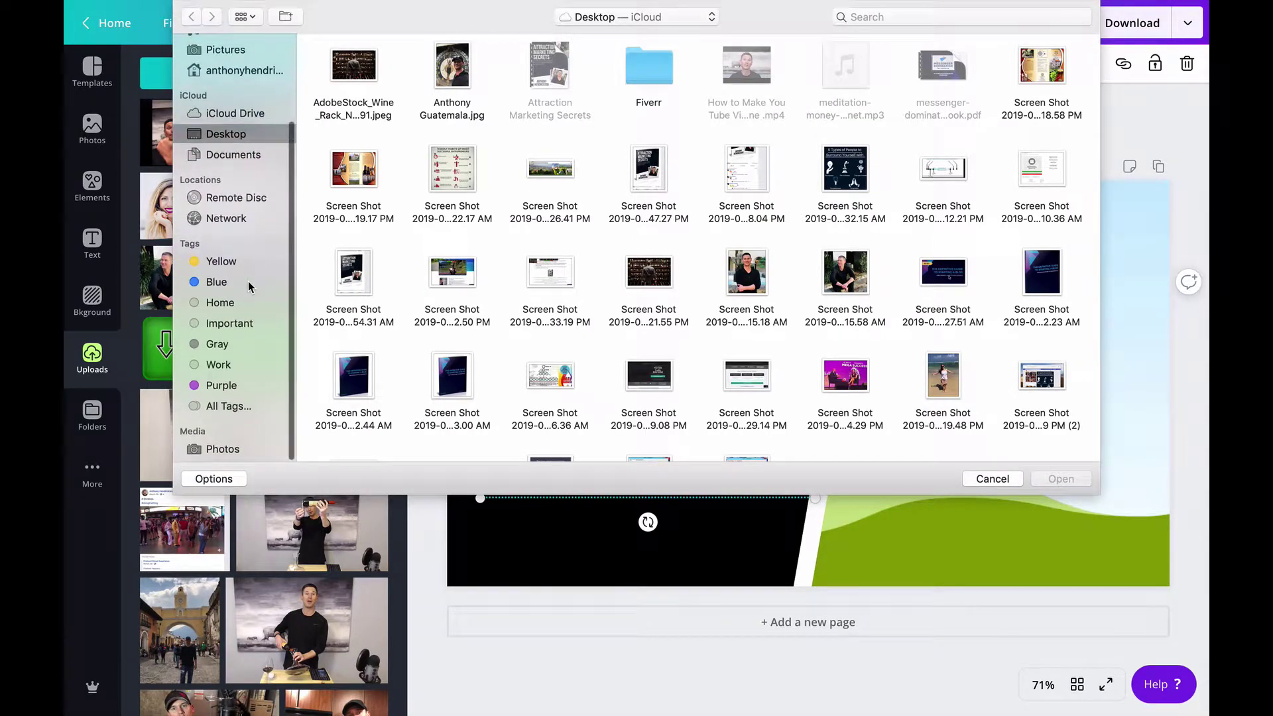
click(223, 451)
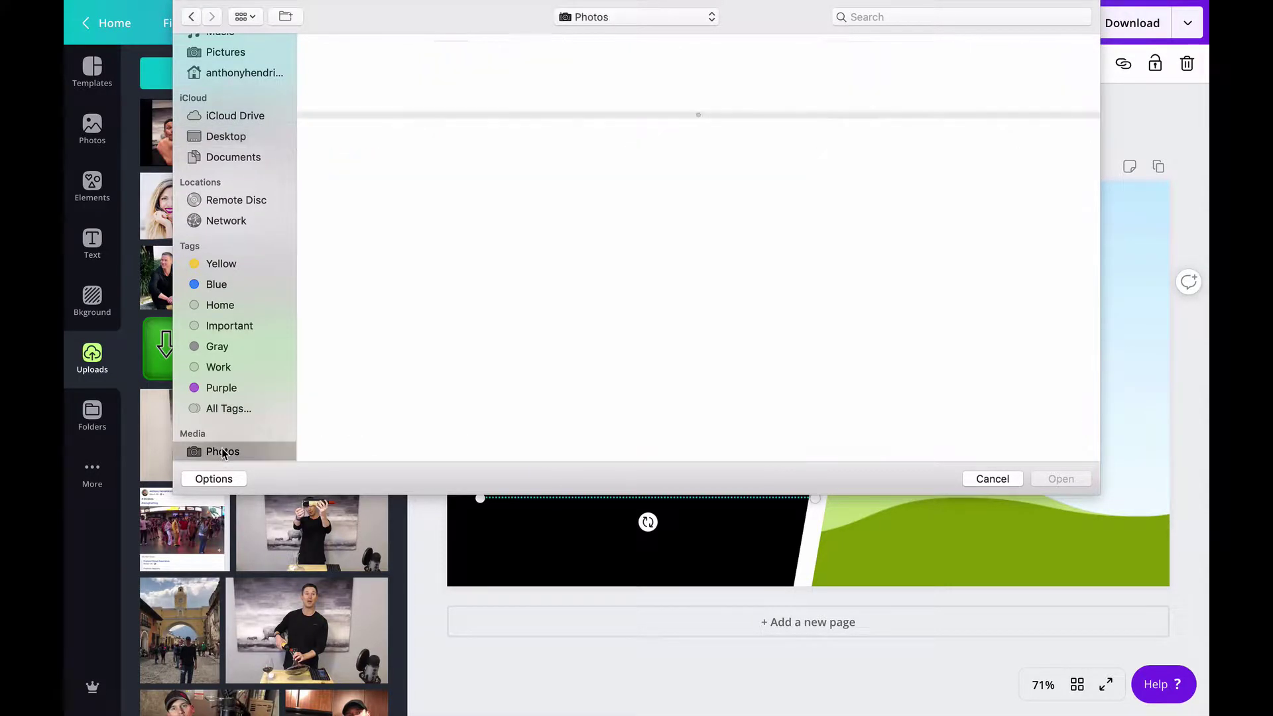
click(226, 137)
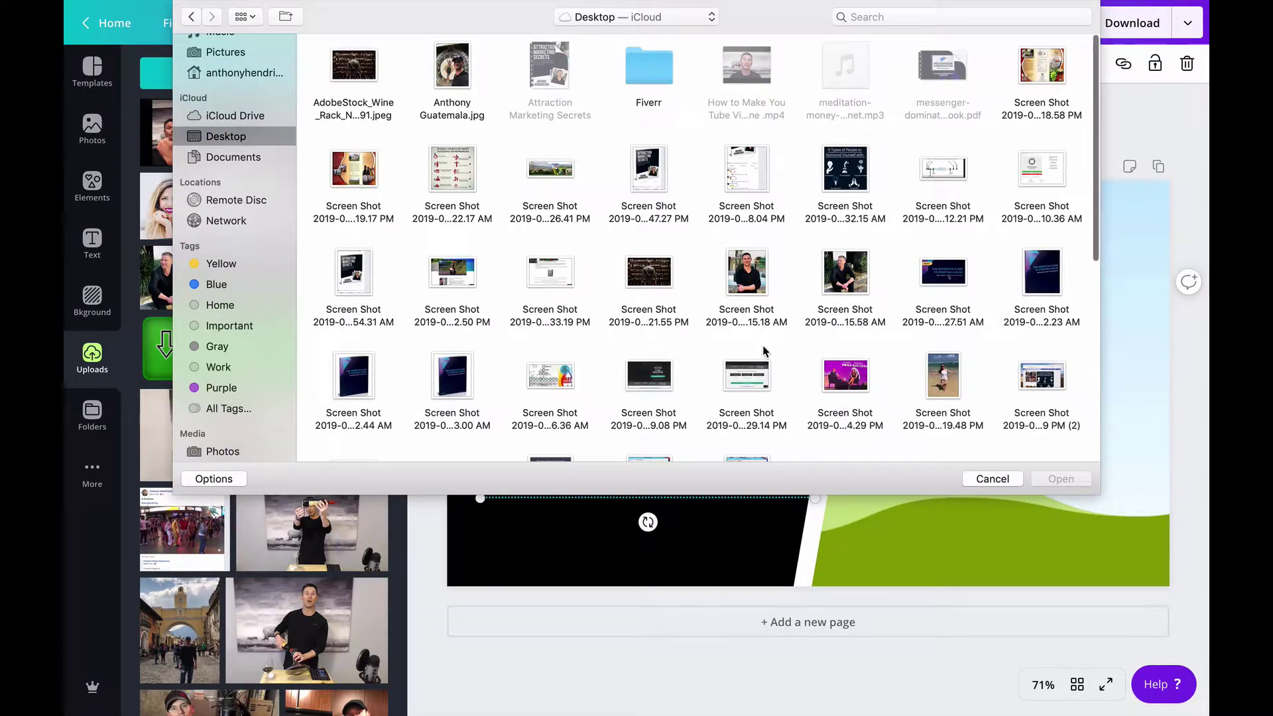
scroll(825, 364, down, 5)
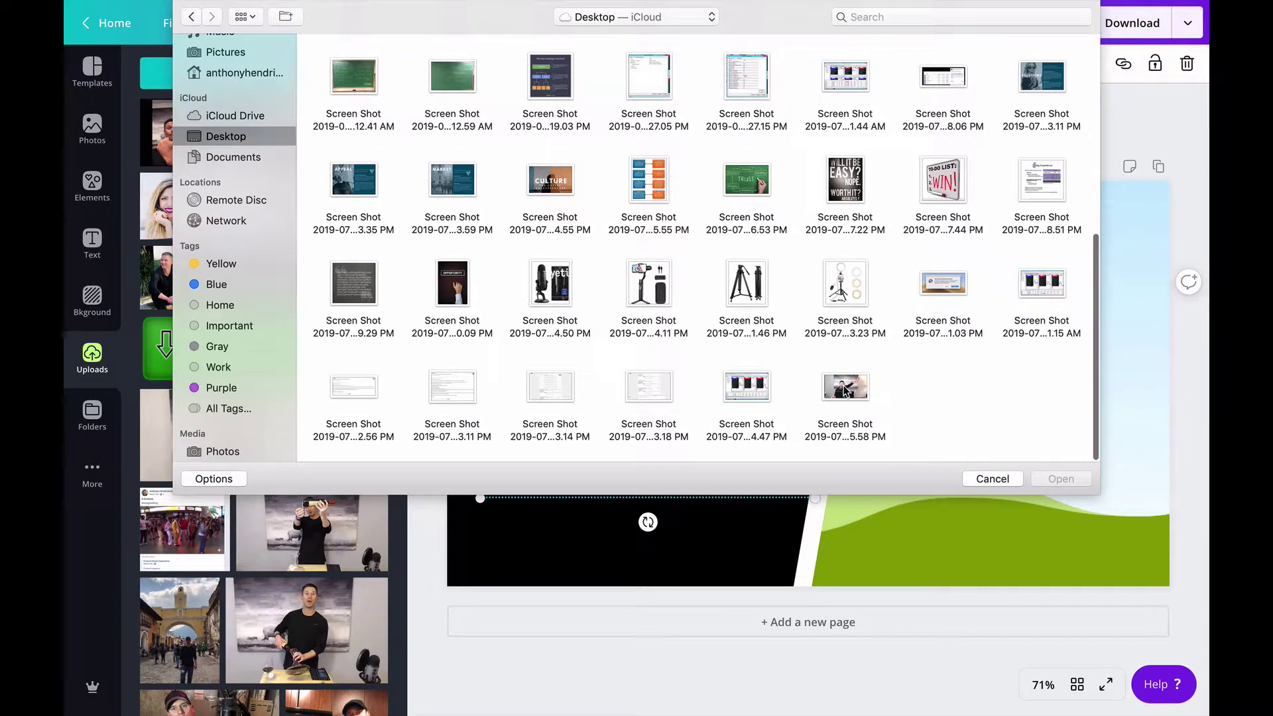
click(846, 390)
click(1060, 479)
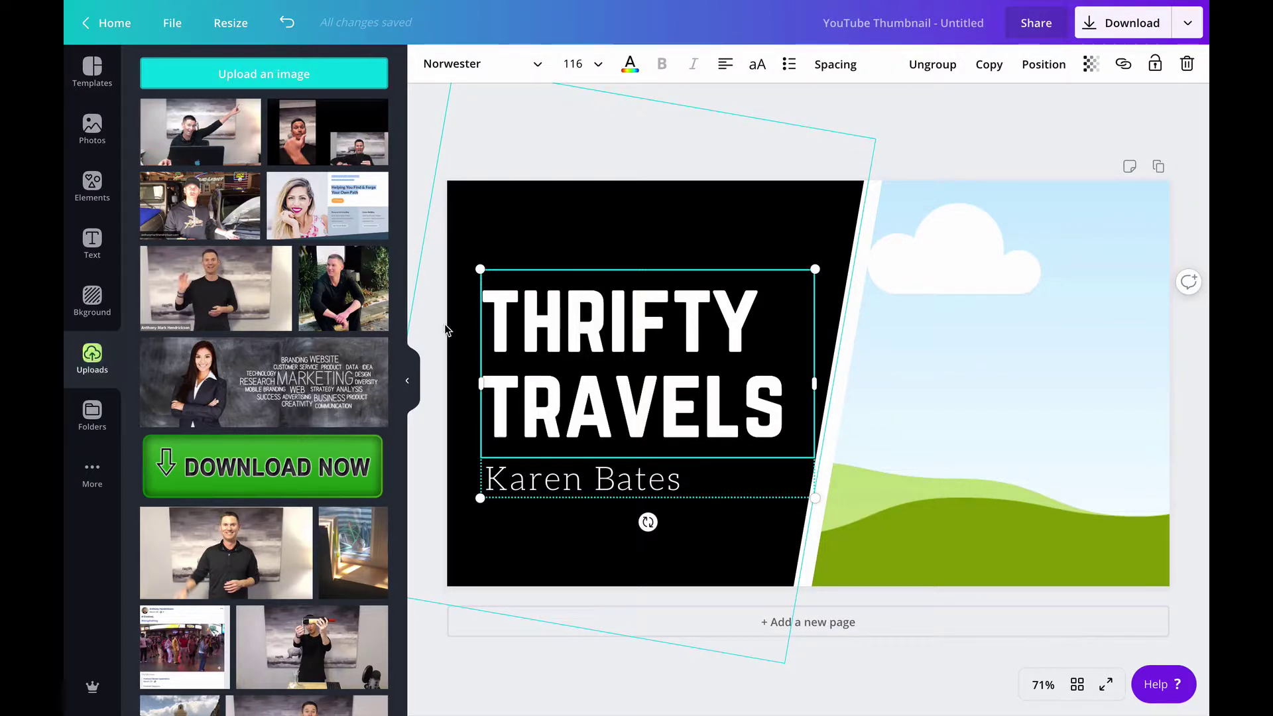
Place the pointing presenter photo into the right-hand frame and flip it horizontally.
click(731, 233)
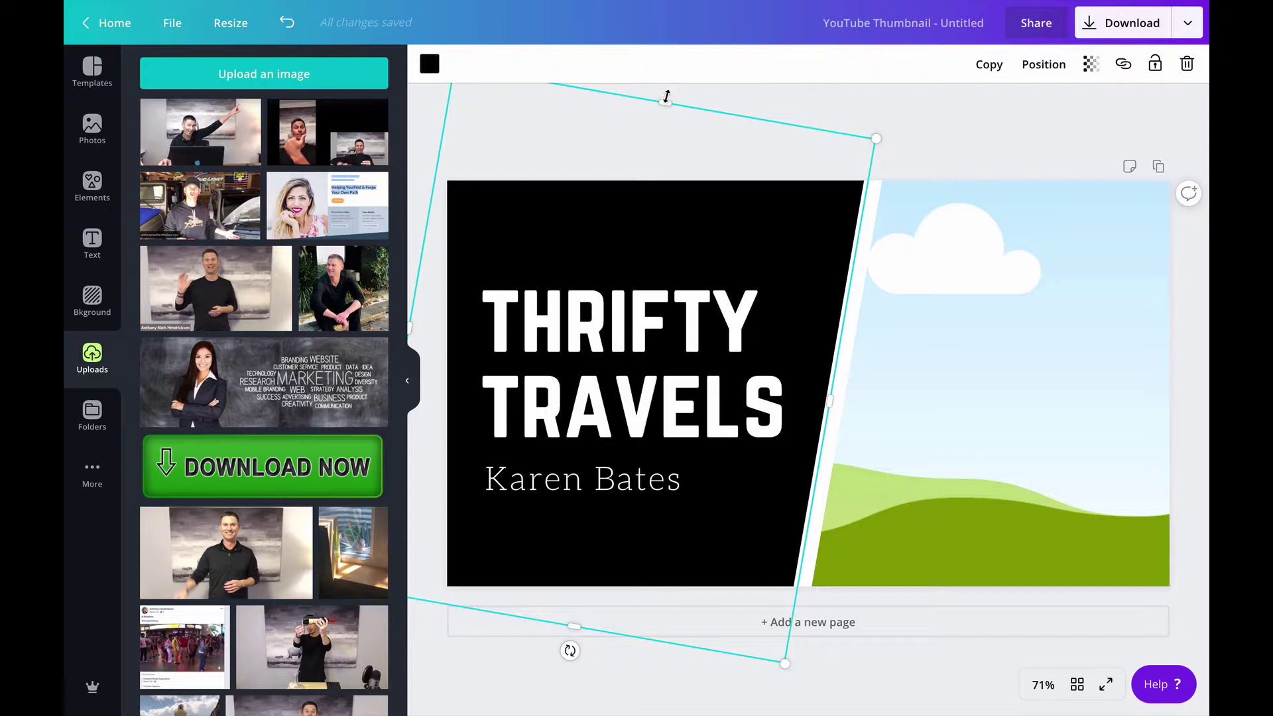
click(1040, 62)
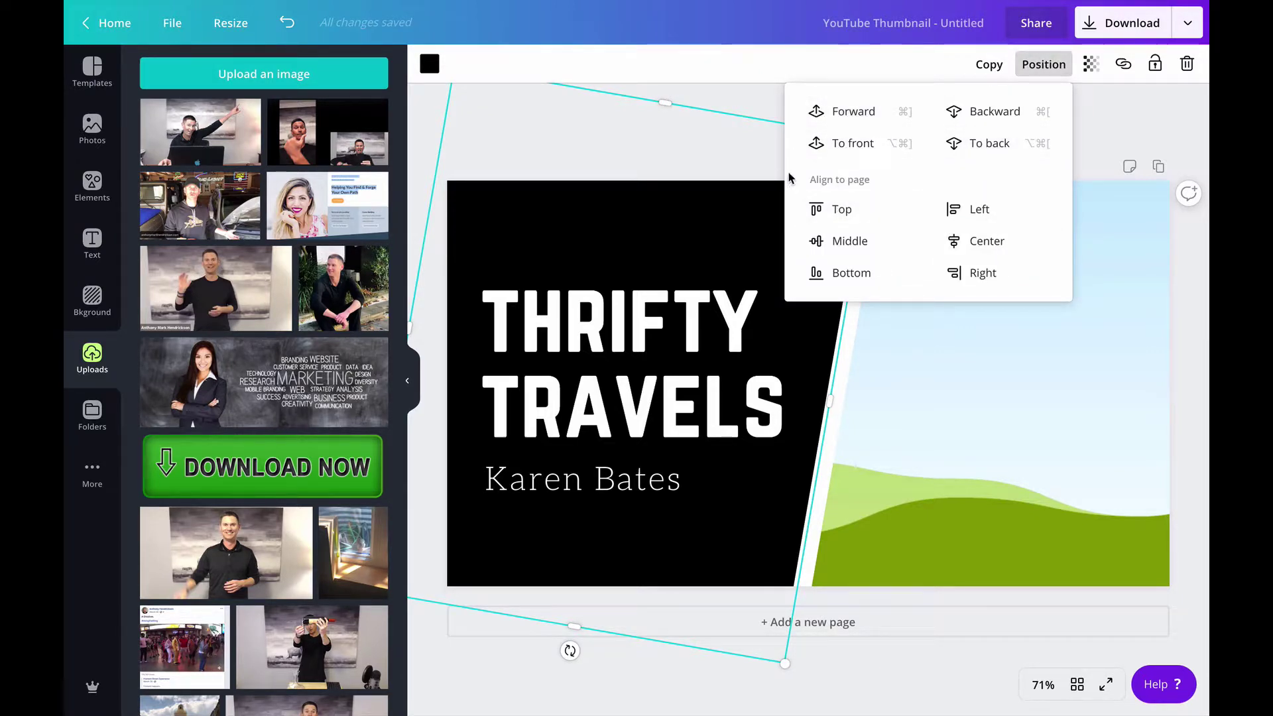
click(685, 134)
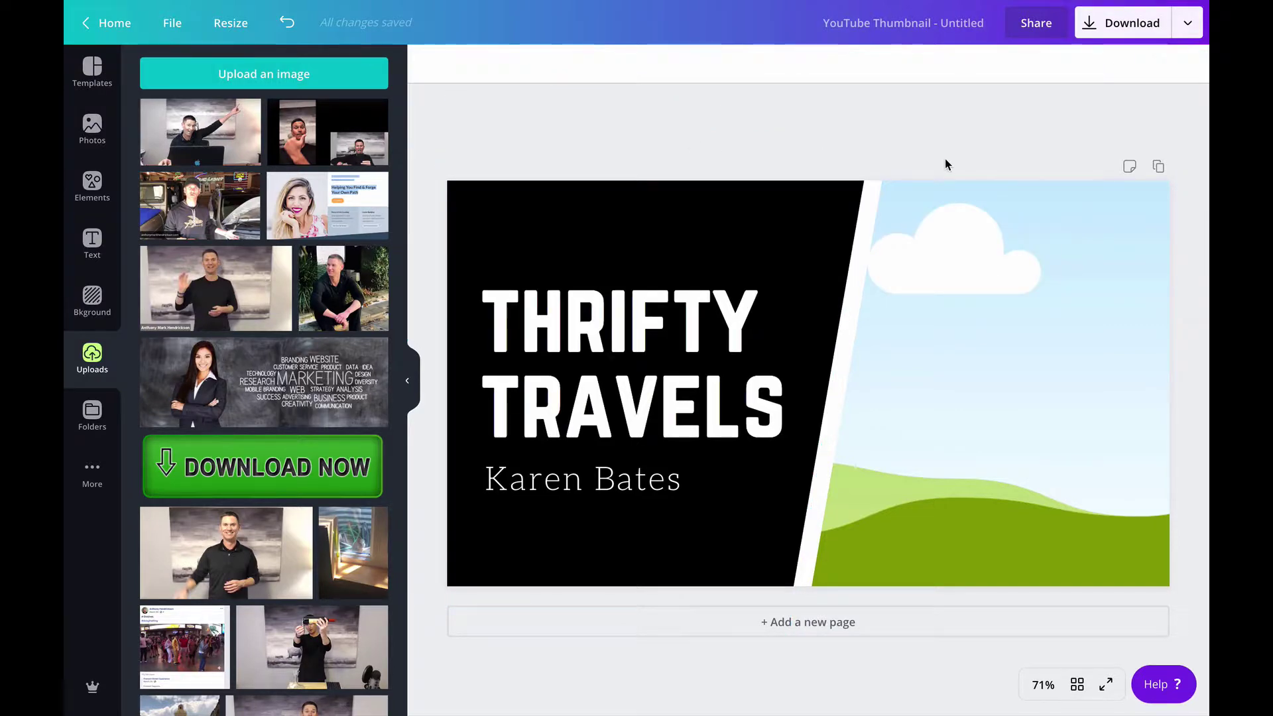
click(185, 156)
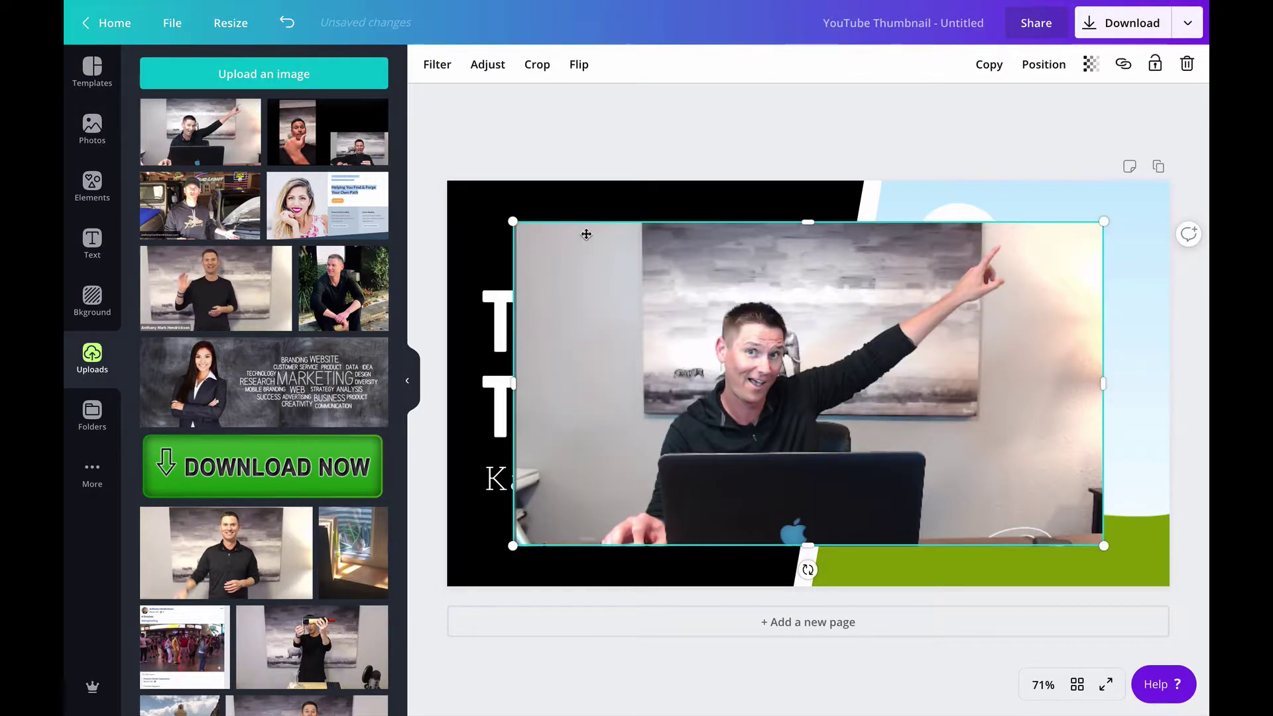
drag(580, 254, 707, 256)
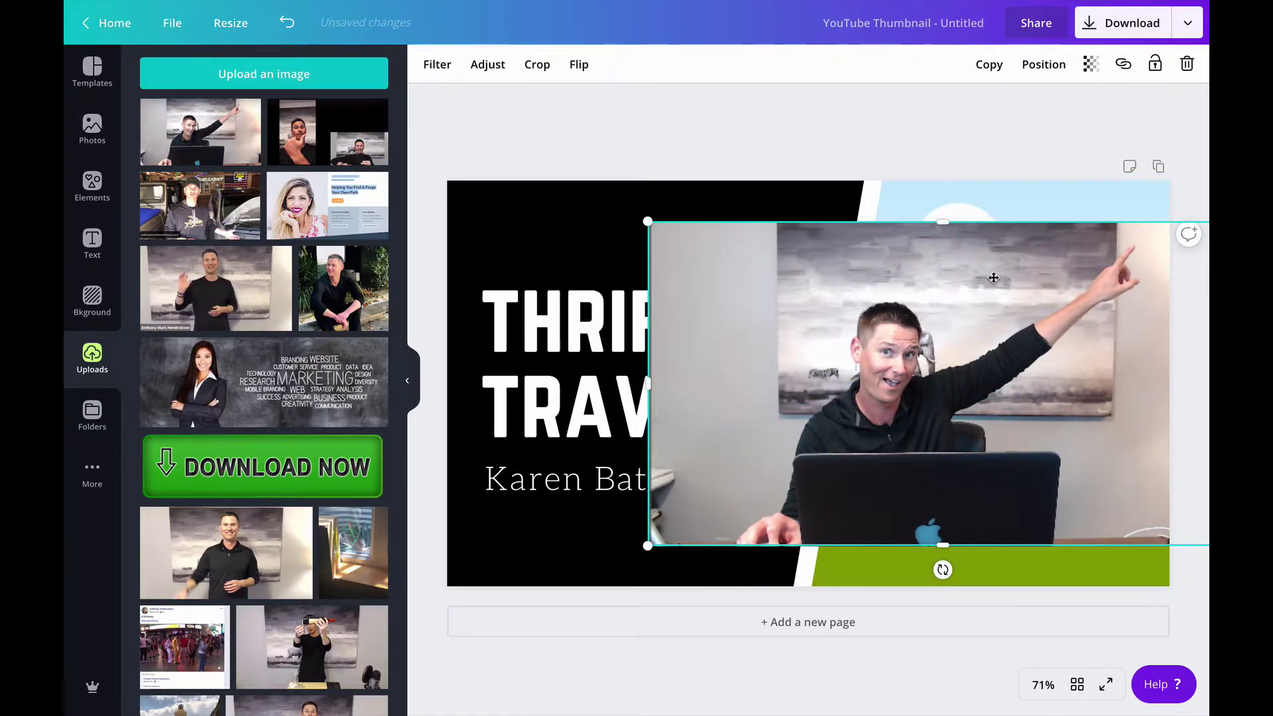
drag(994, 277, 924, 271)
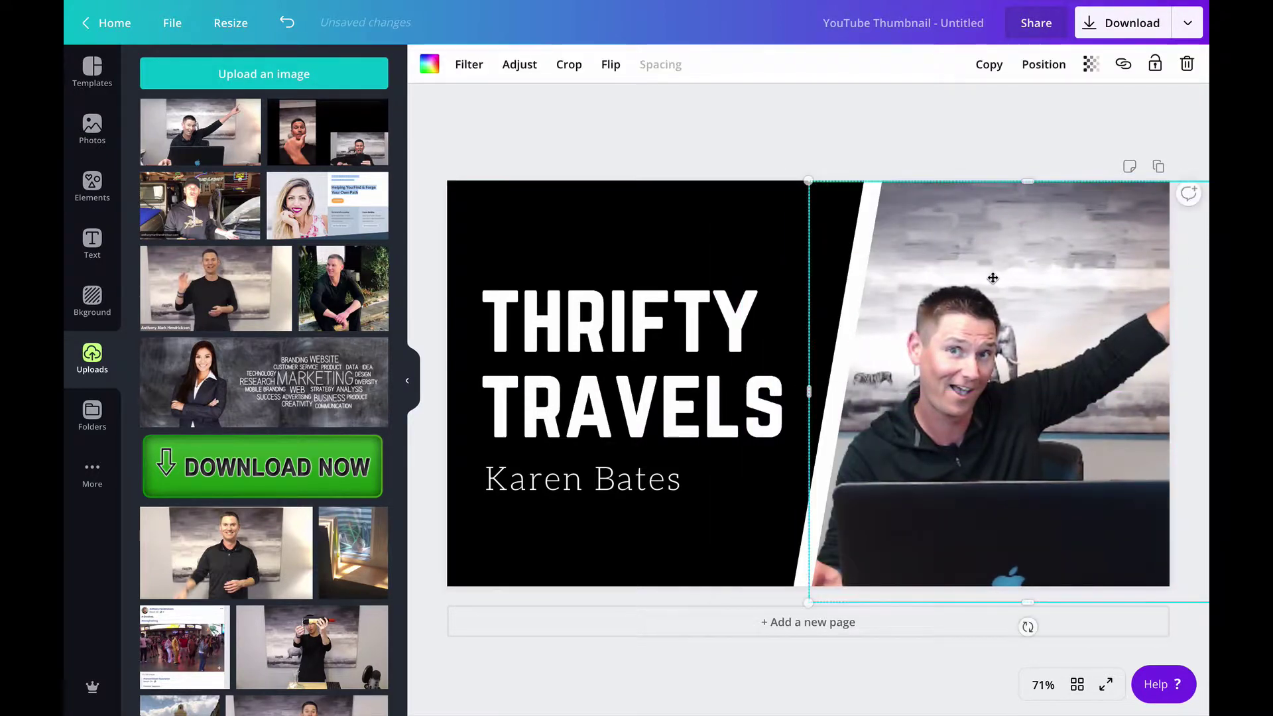
click(611, 66)
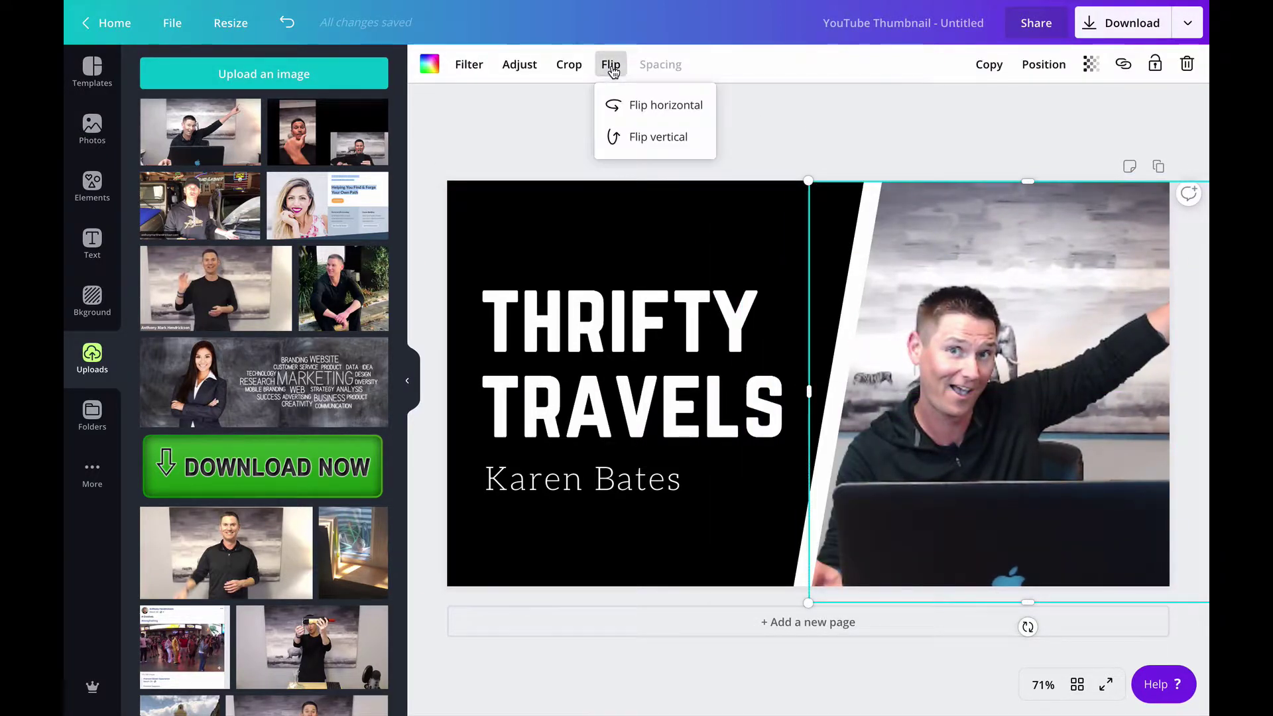
click(672, 106)
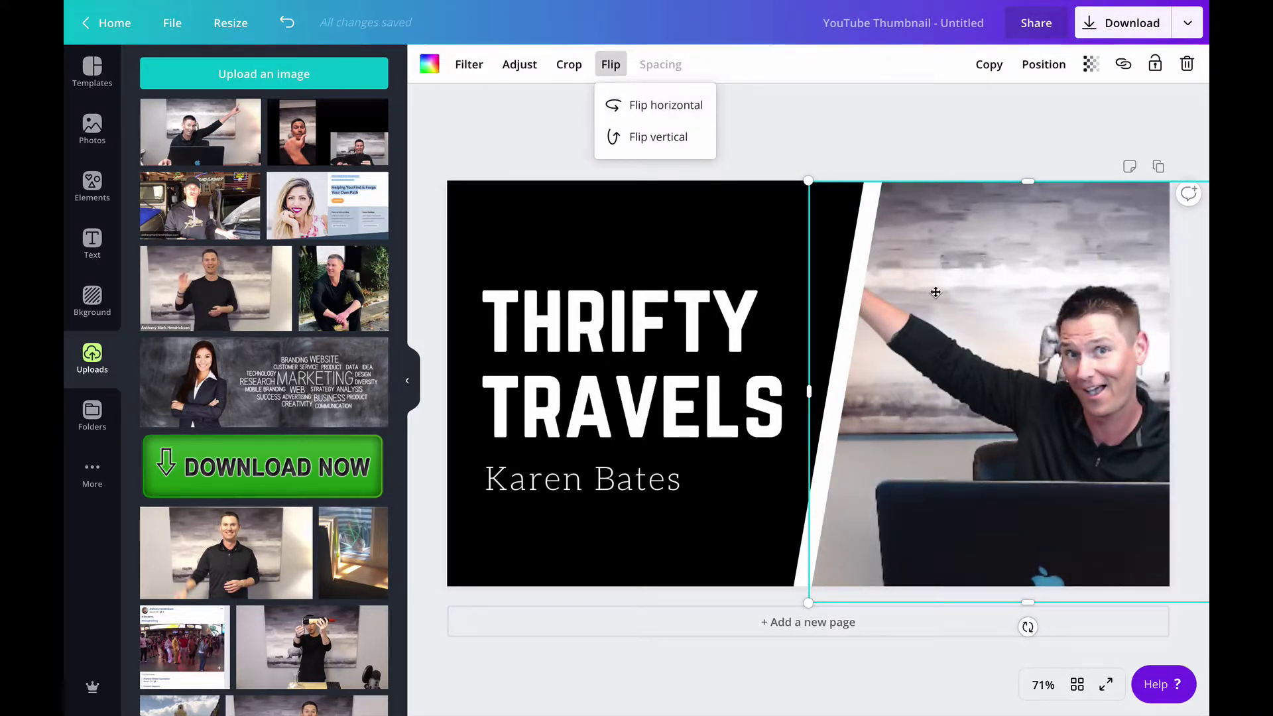
Shift and slightly rotate the black shape behind the title, and make the page background black.
click(764, 233)
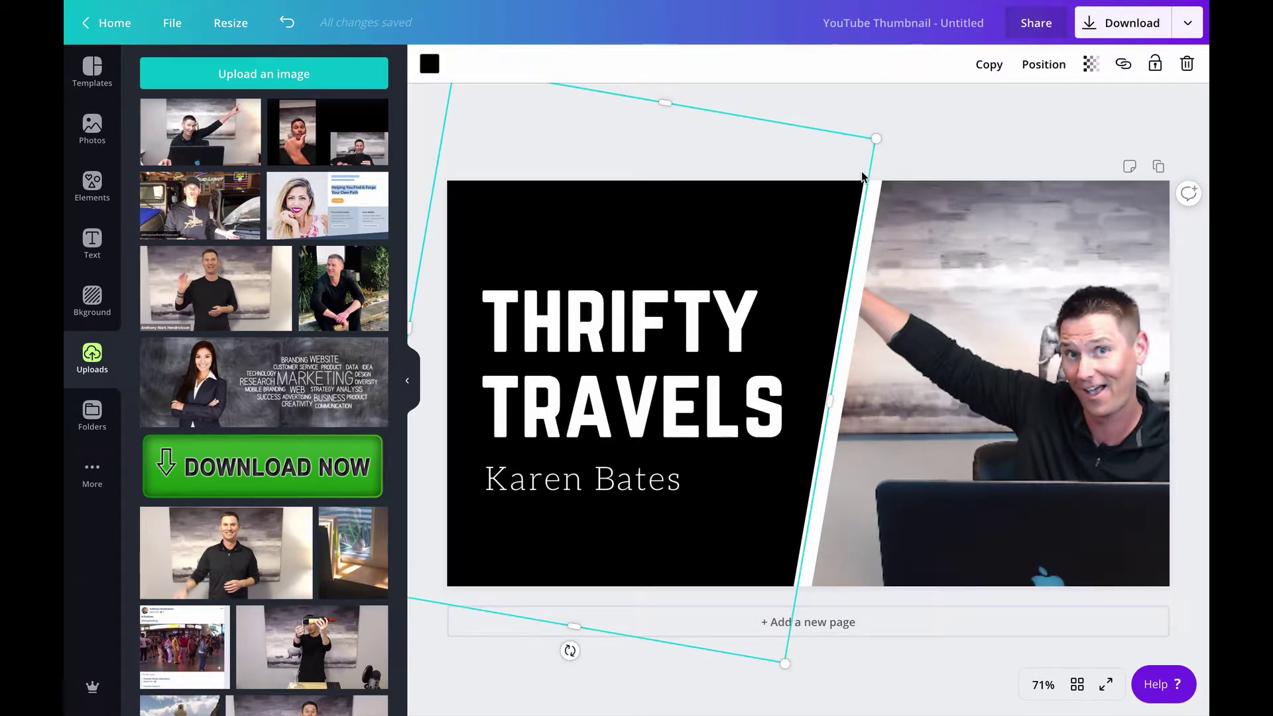
drag(799, 250, 742, 245)
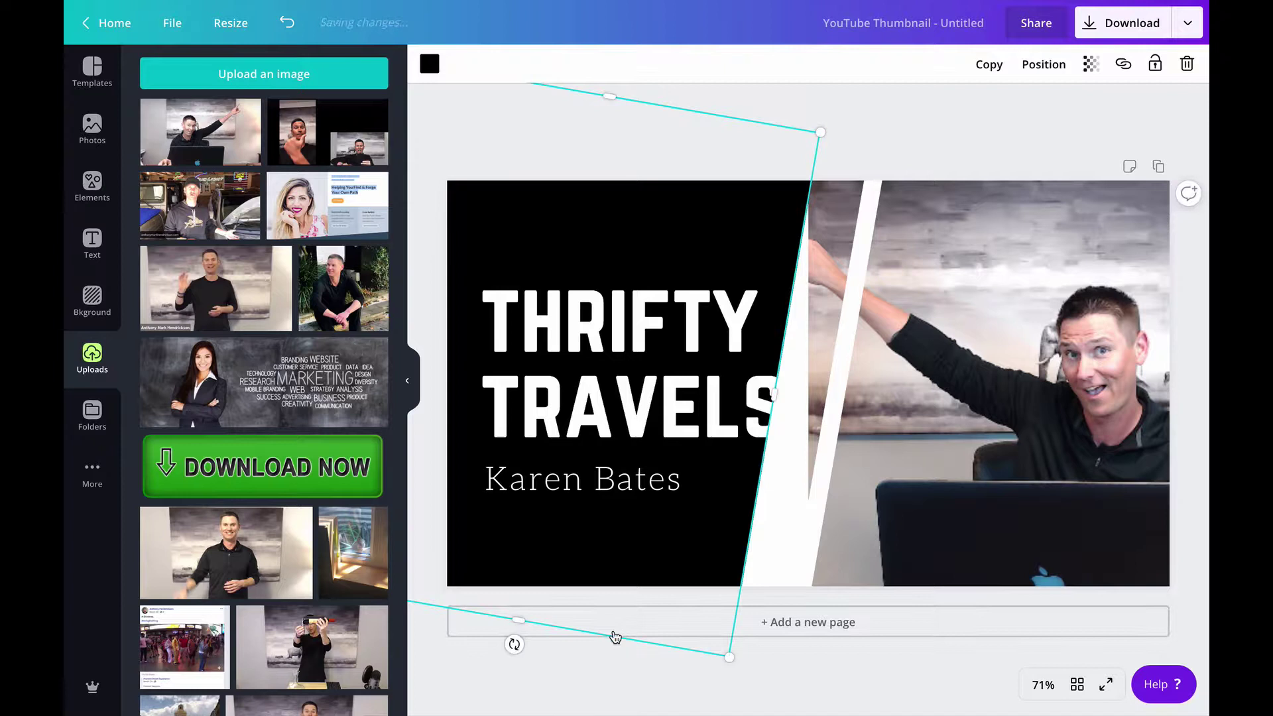
drag(514, 646, 762, 610)
click(791, 218)
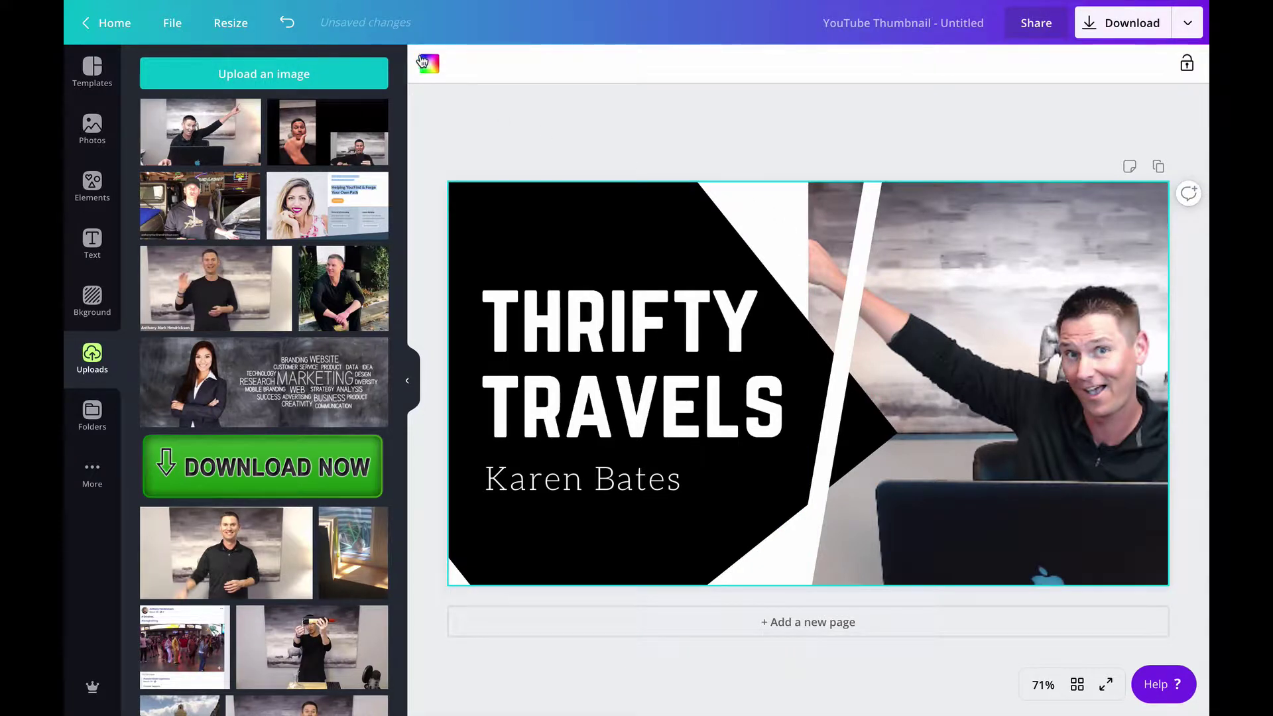
click(423, 63)
click(157, 198)
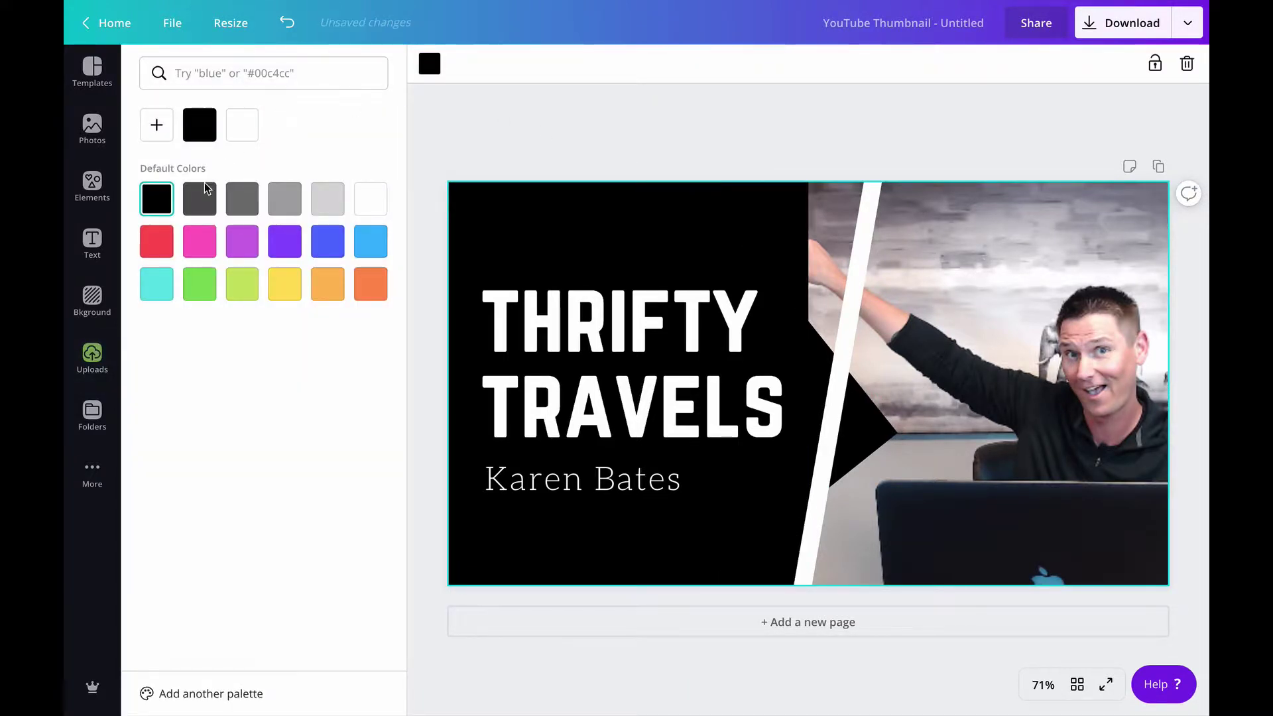
Move the black triangle right and down and rotate it to -40° into an arrow.
click(701, 286)
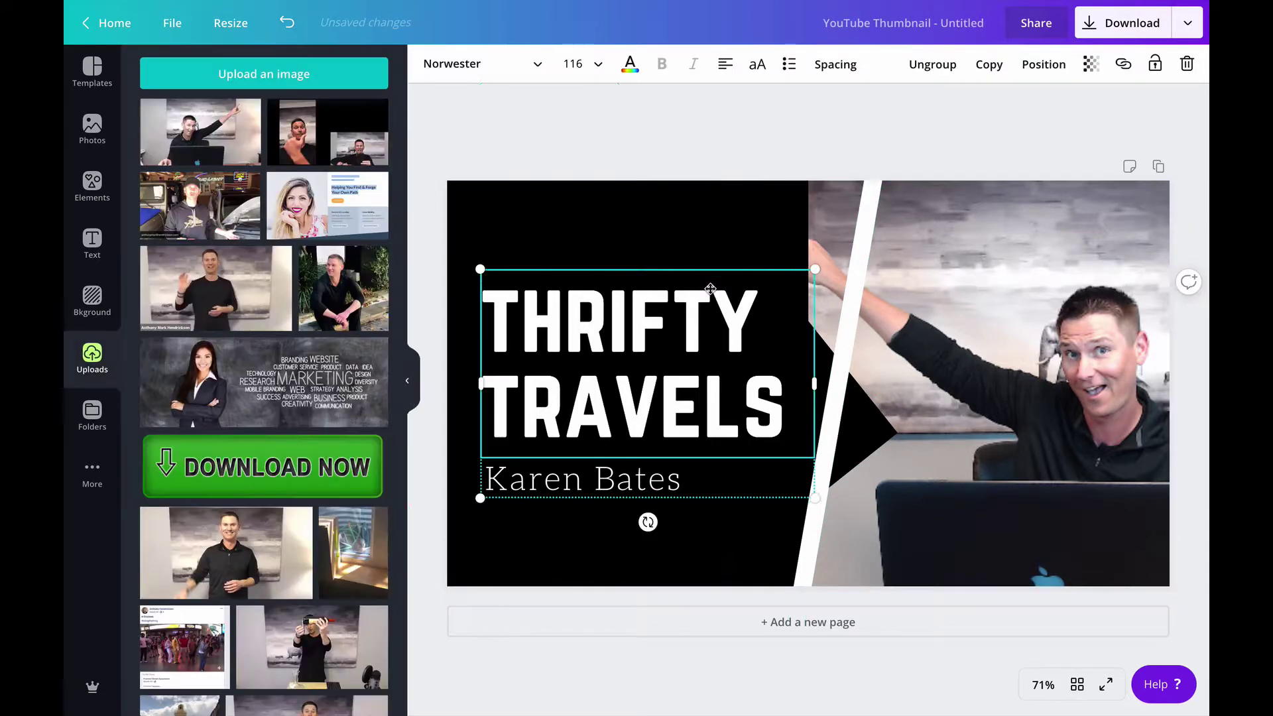
click(905, 420)
drag(906, 419, 936, 441)
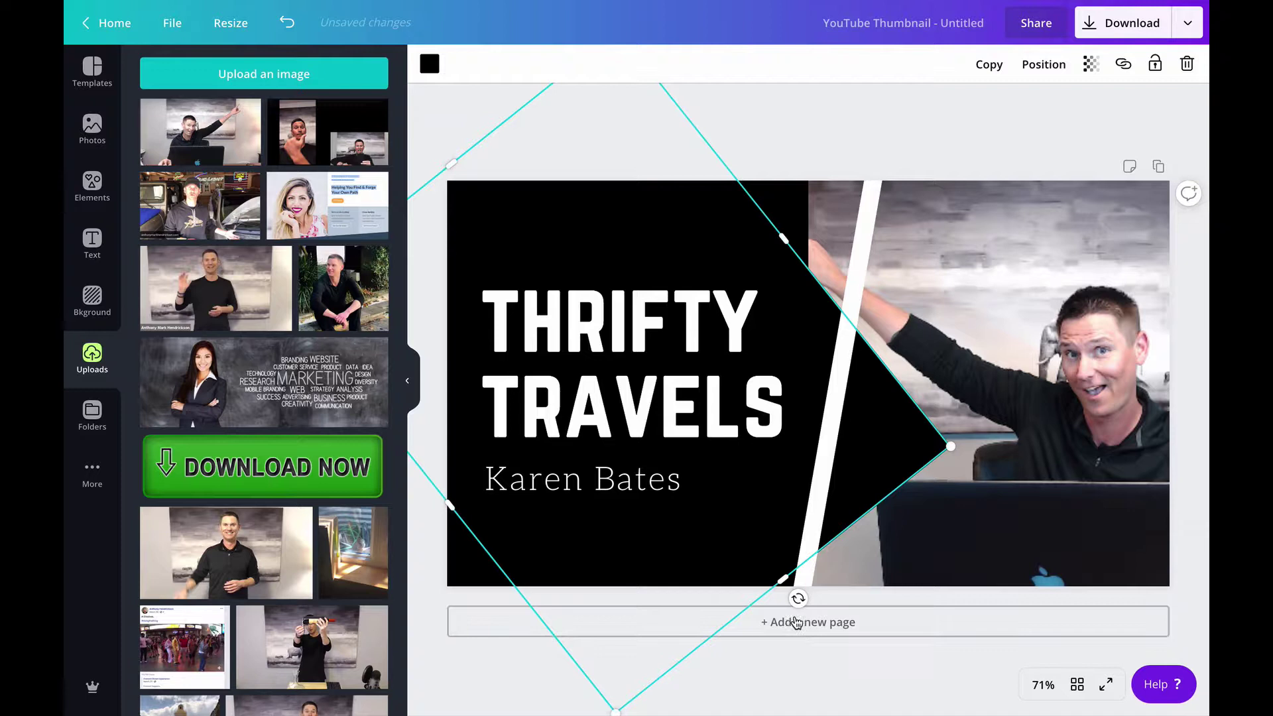
drag(798, 599, 806, 600)
click(798, 207)
Enlarge and reposition the presenter photo so his hand meets the black diamond panel.
click(809, 211)
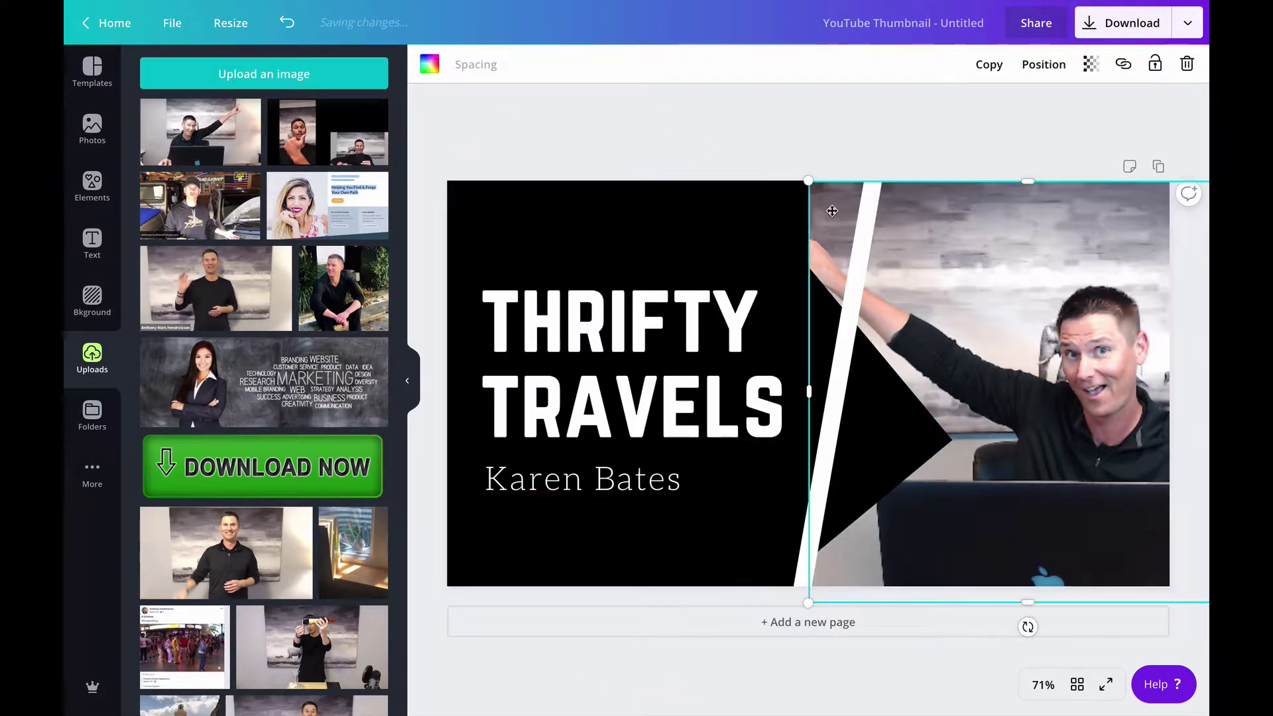
drag(809, 211, 993, 247)
drag(907, 196, 767, 172)
drag(997, 238, 991, 233)
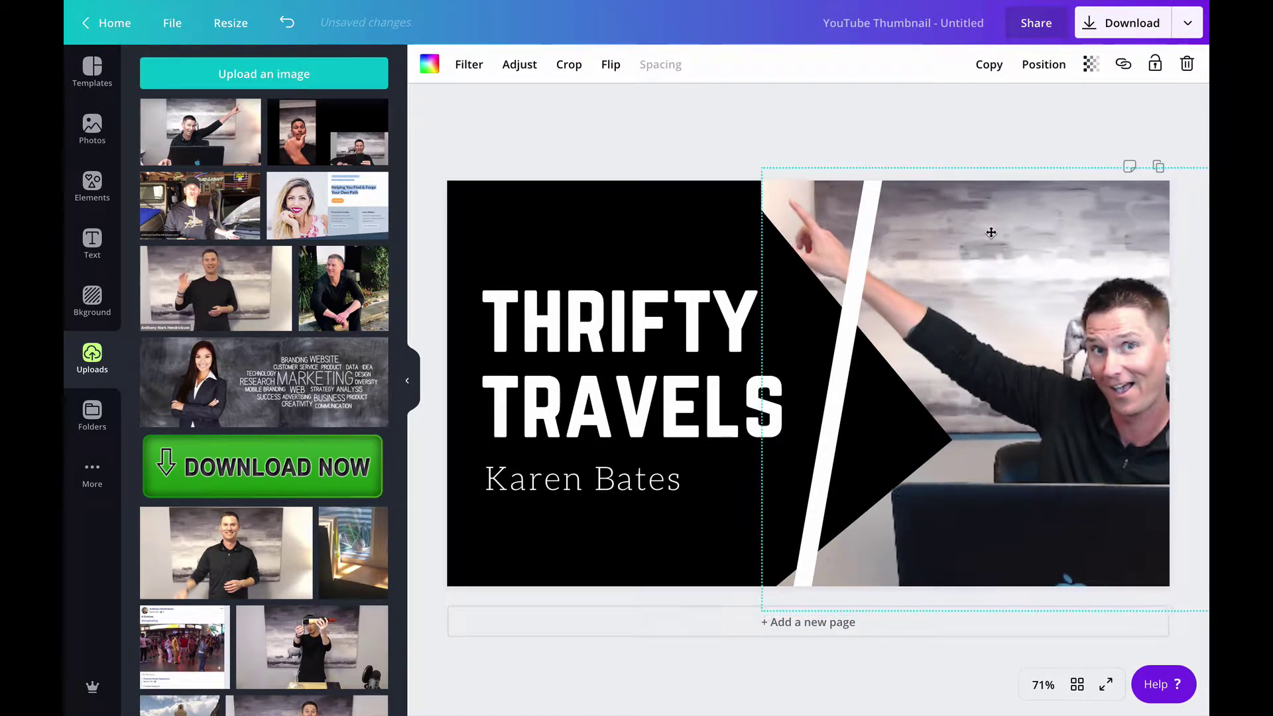
click(852, 385)
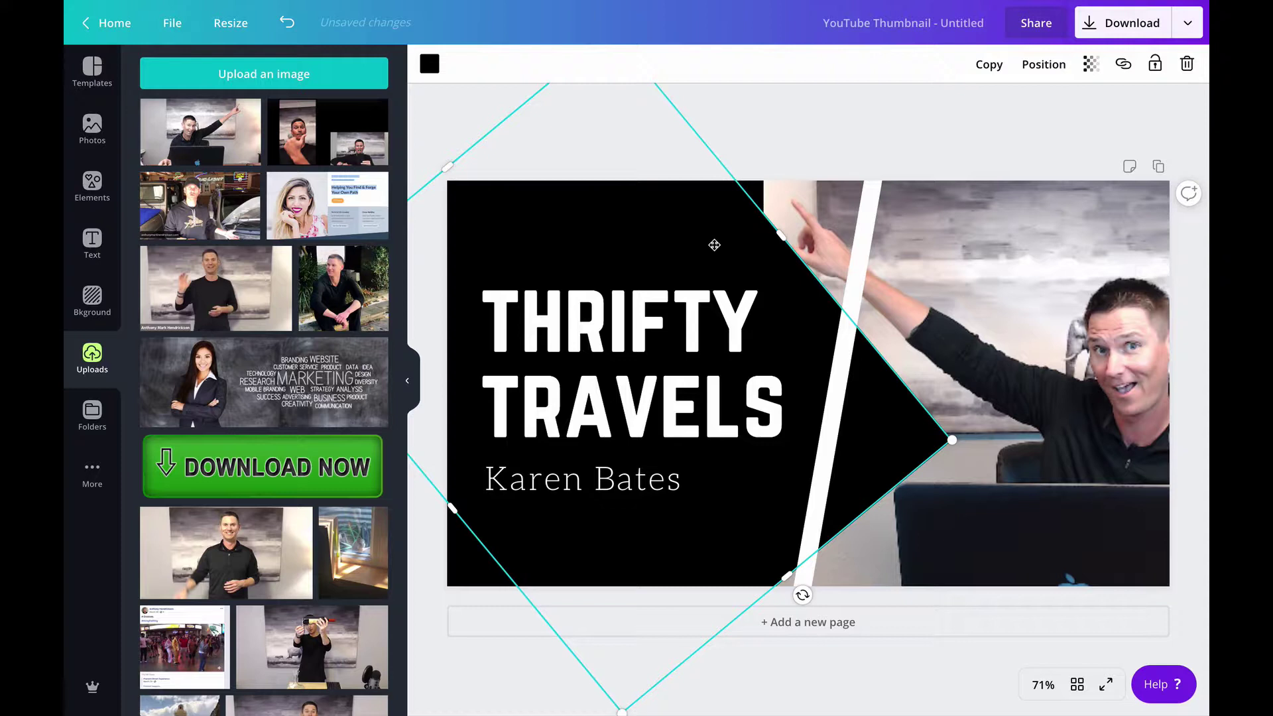
drag(714, 245, 705, 285)
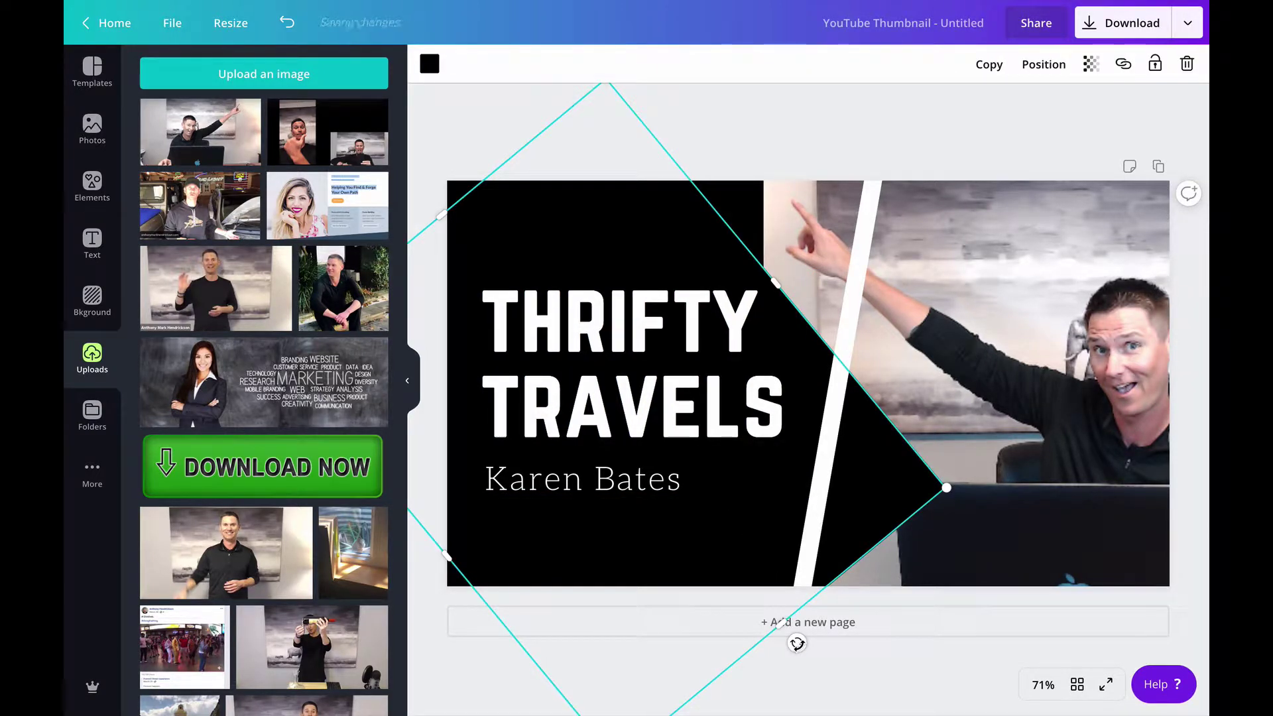
drag(1040, 303, 1033, 277)
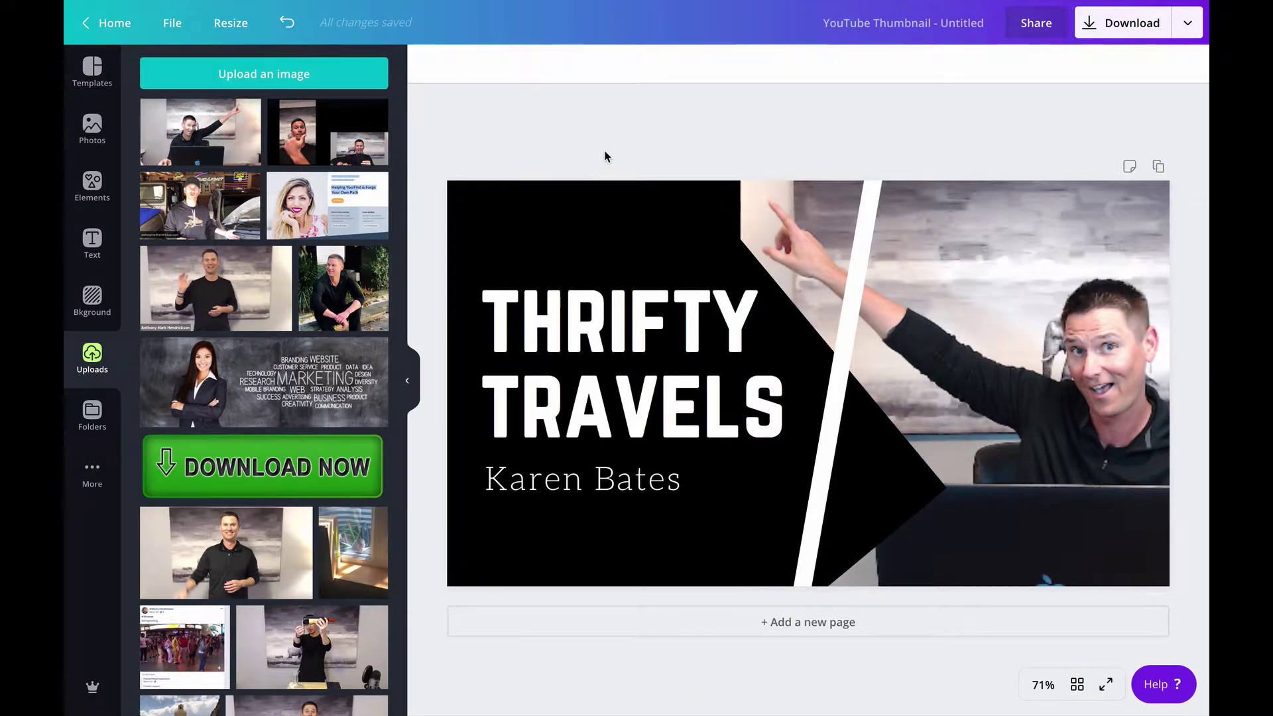
click(589, 217)
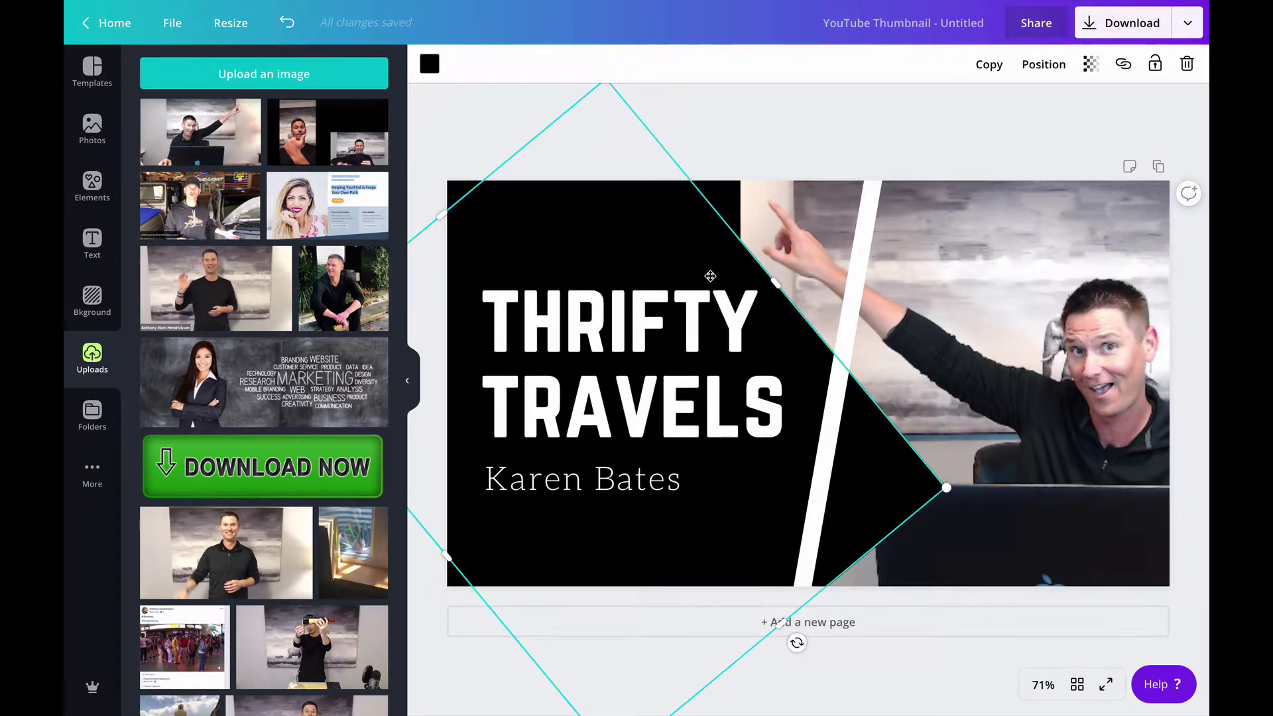
click(759, 377)
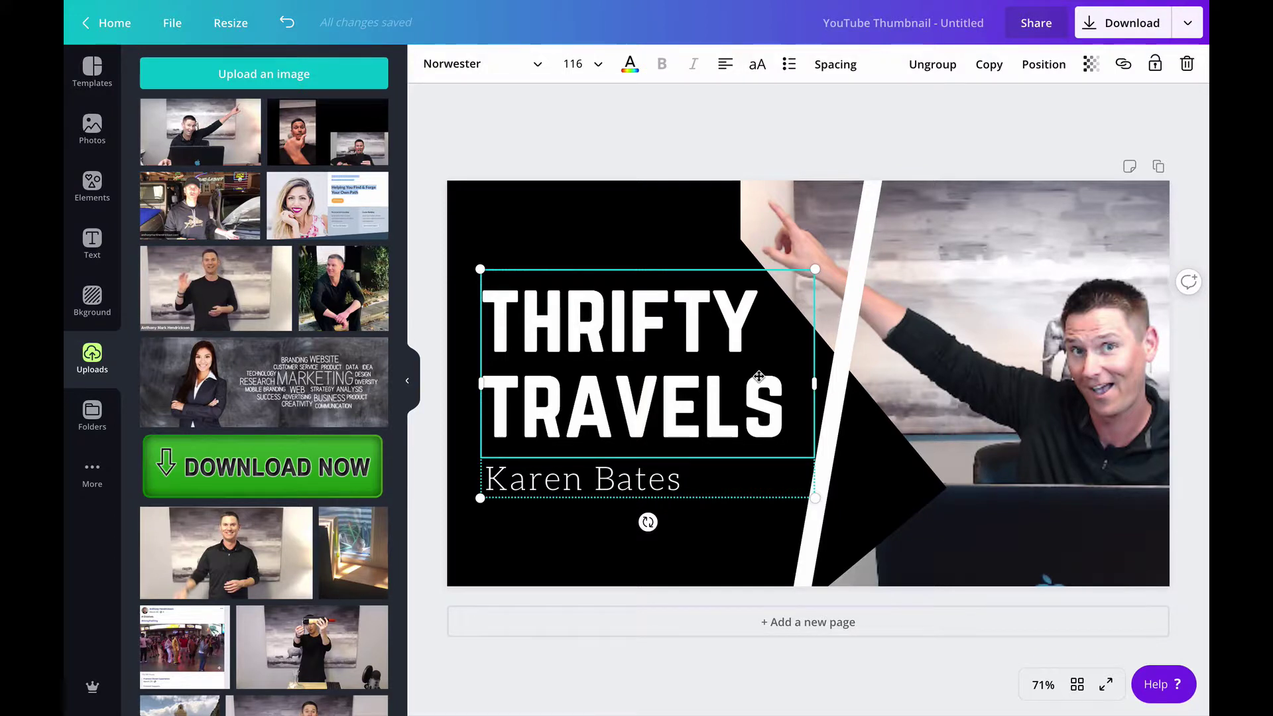
Move the title group to the page's top-left and delete the word TRAVELS.
drag(544, 282, 525, 196)
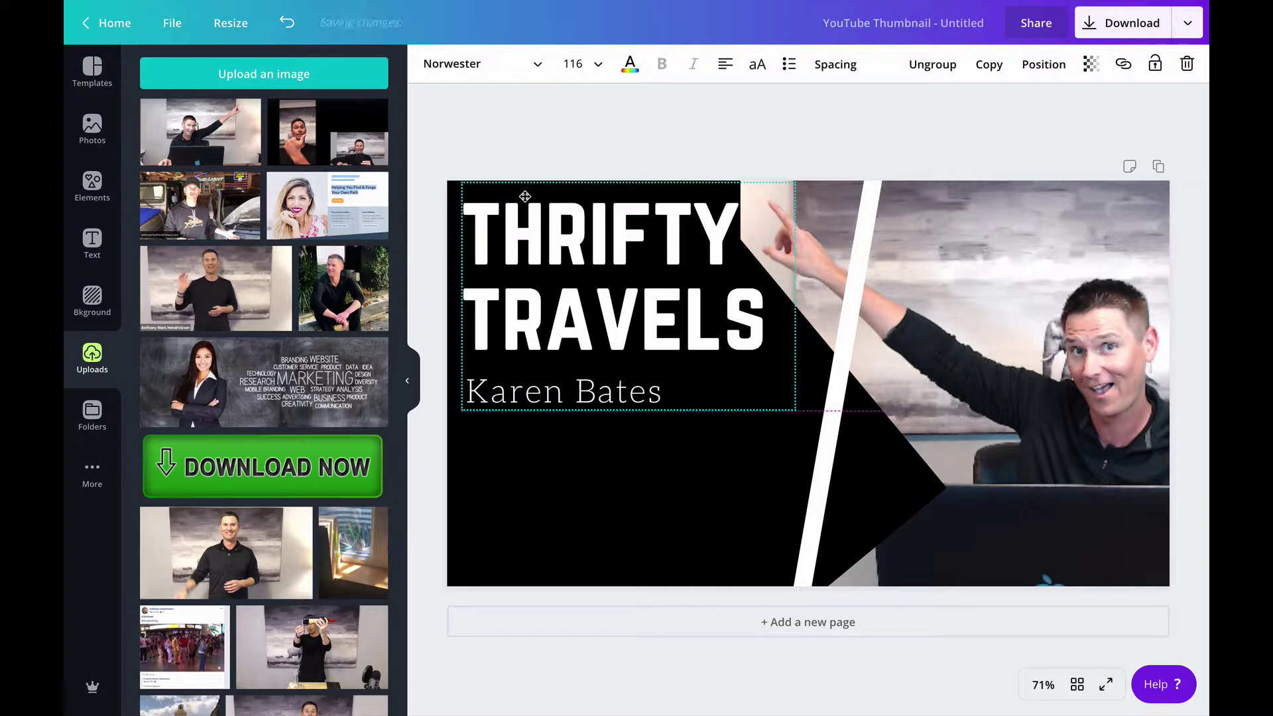
drag(525, 197, 526, 199)
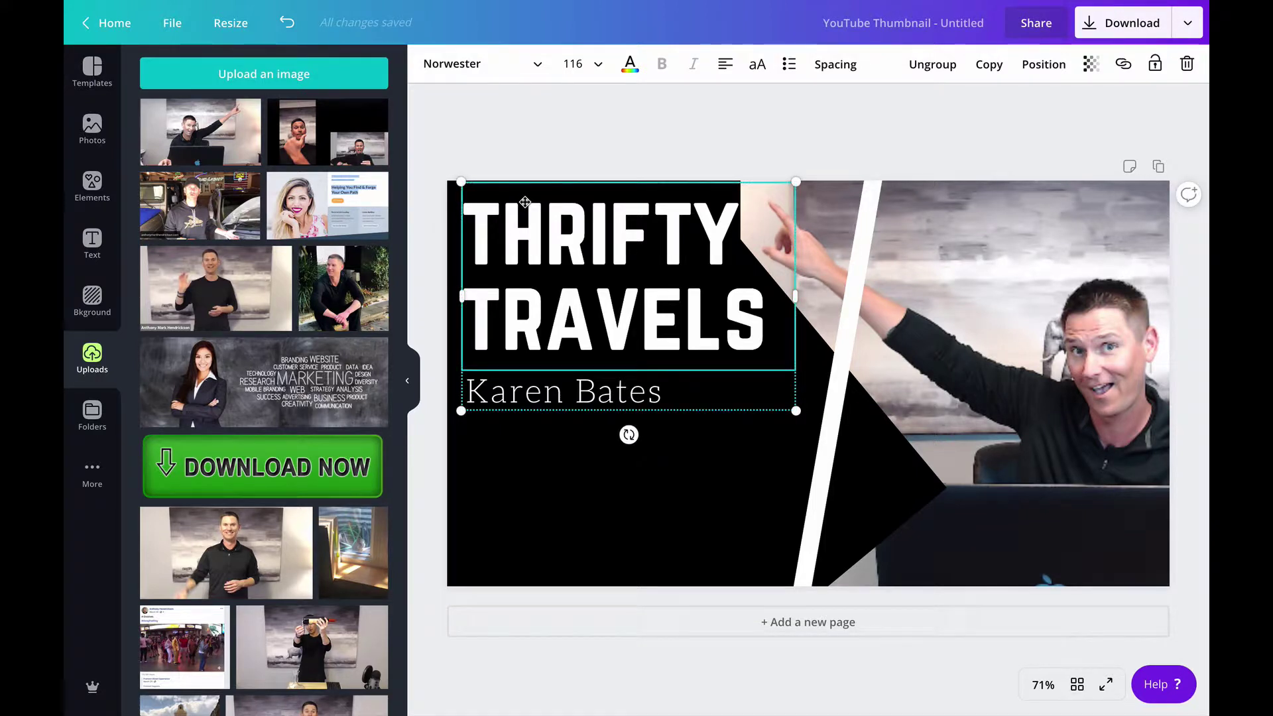
click(556, 317)
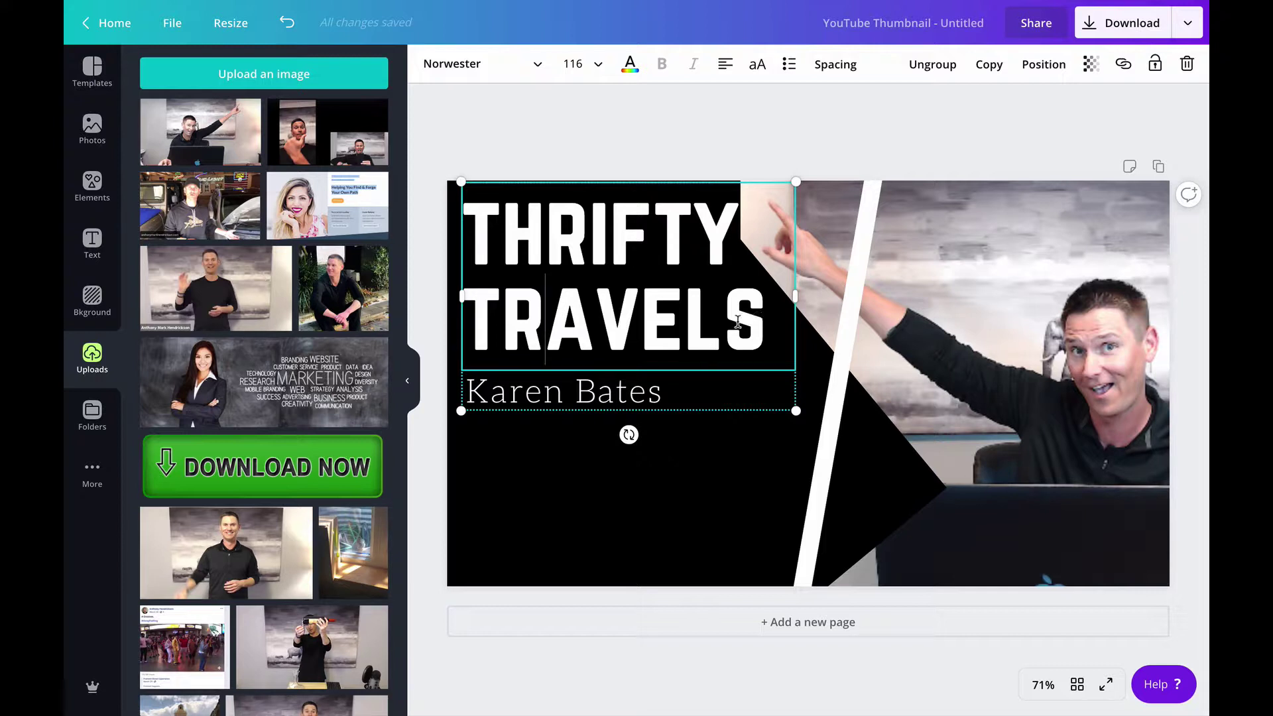
double_click(596, 319)
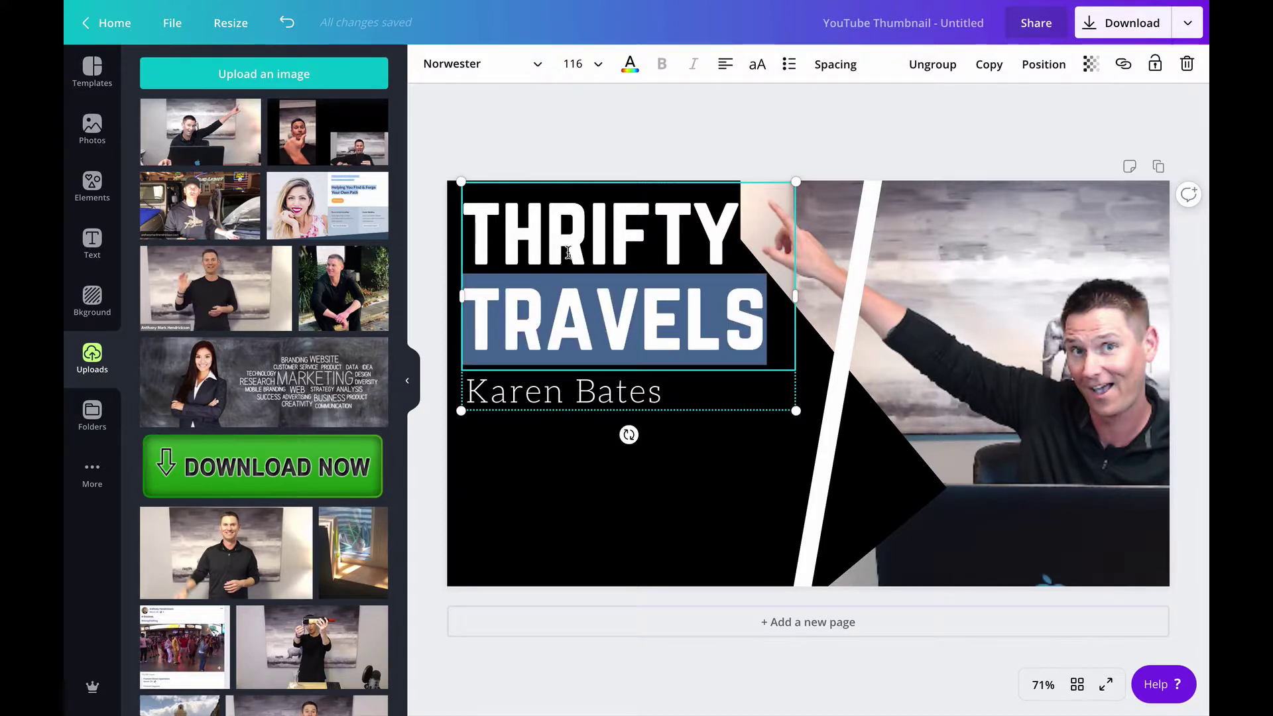
click(597, 321)
double_click(612, 325)
click(612, 325)
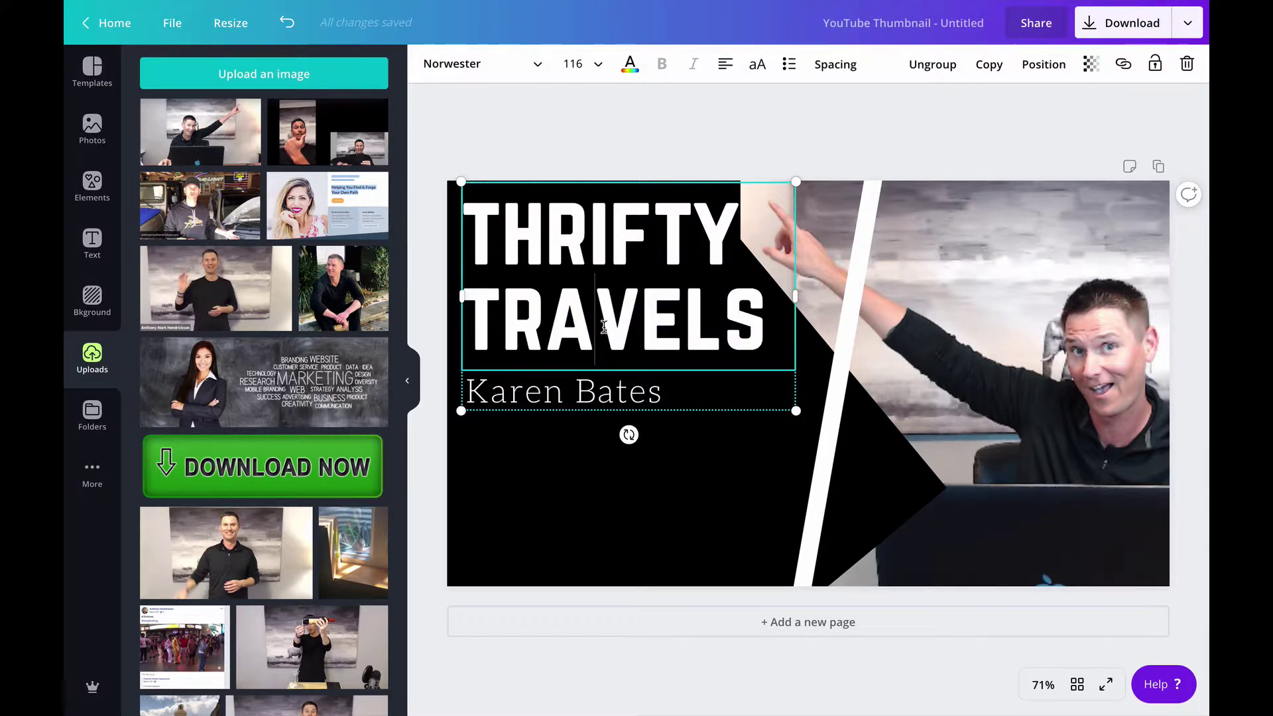
click(768, 325)
click(609, 307)
double_click(649, 309)
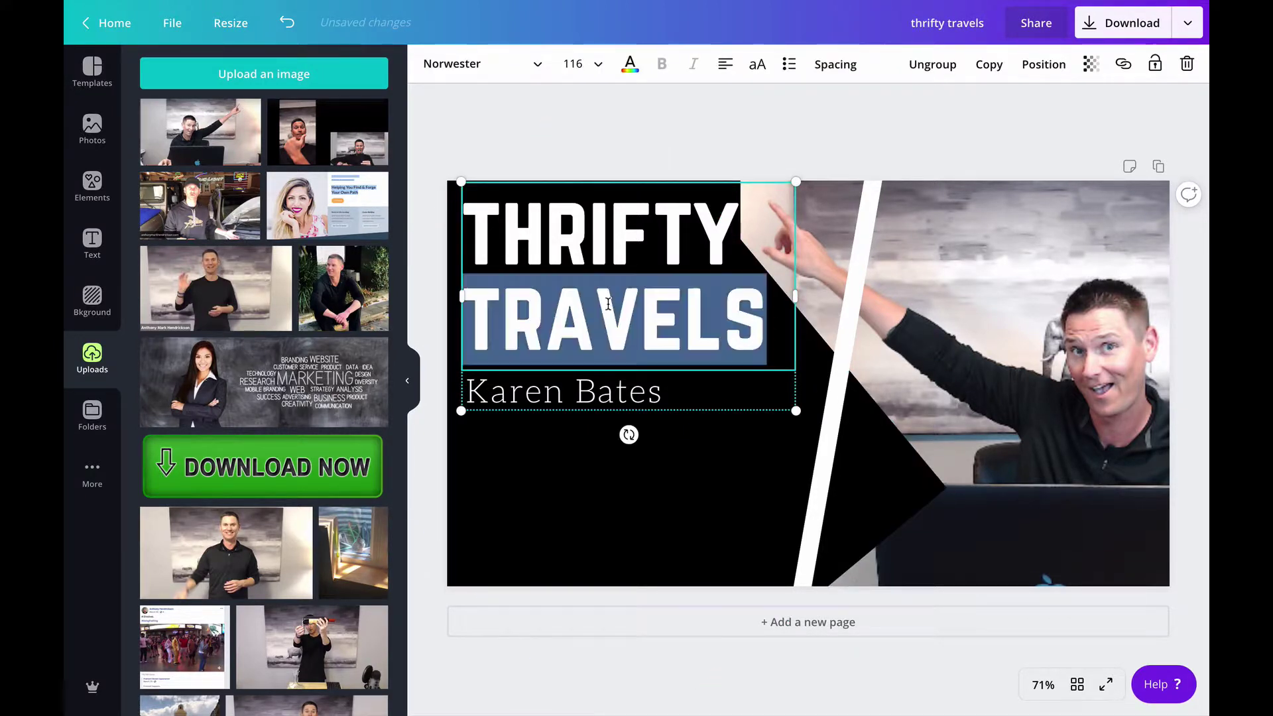
click(635, 392)
click(623, 329)
double_click(623, 328)
key(BackSpace)
key(BackSpace)
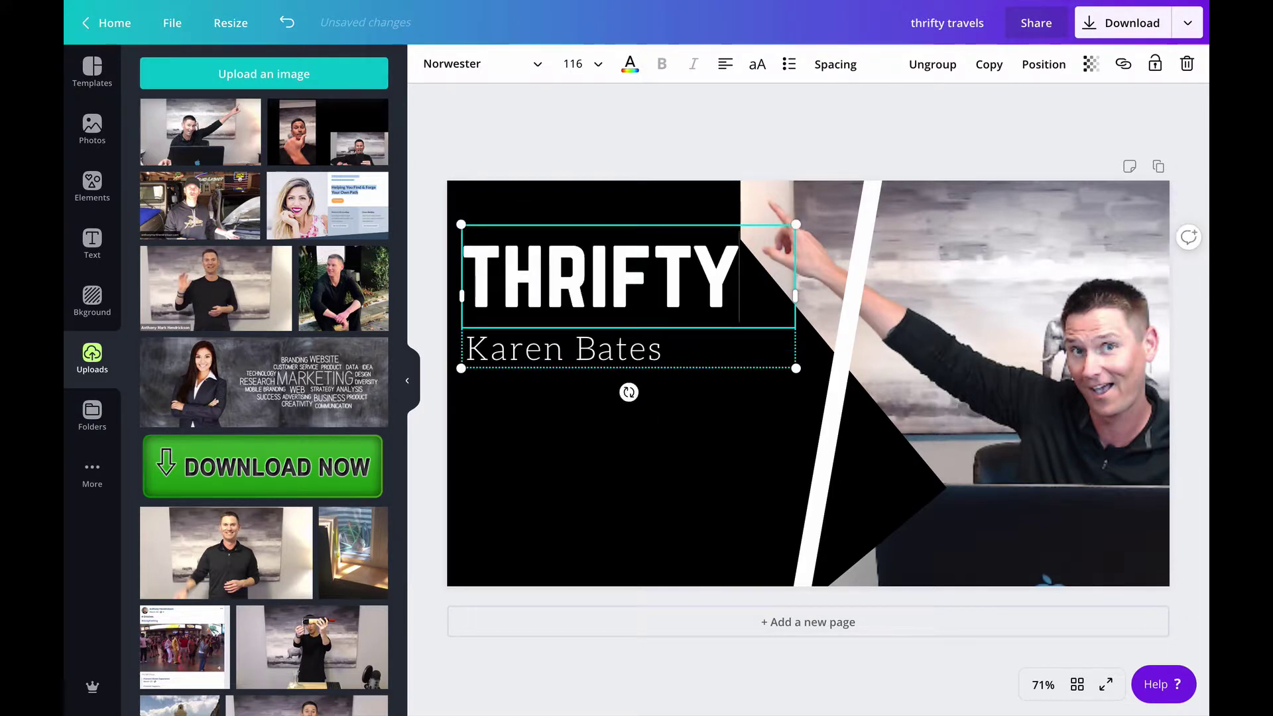
key(BackSpace)
key(BackSpace)
key(BackSpace)
key(BackSpace)
key(BackSpace)
key(BackSpace)
key(BackSpace)
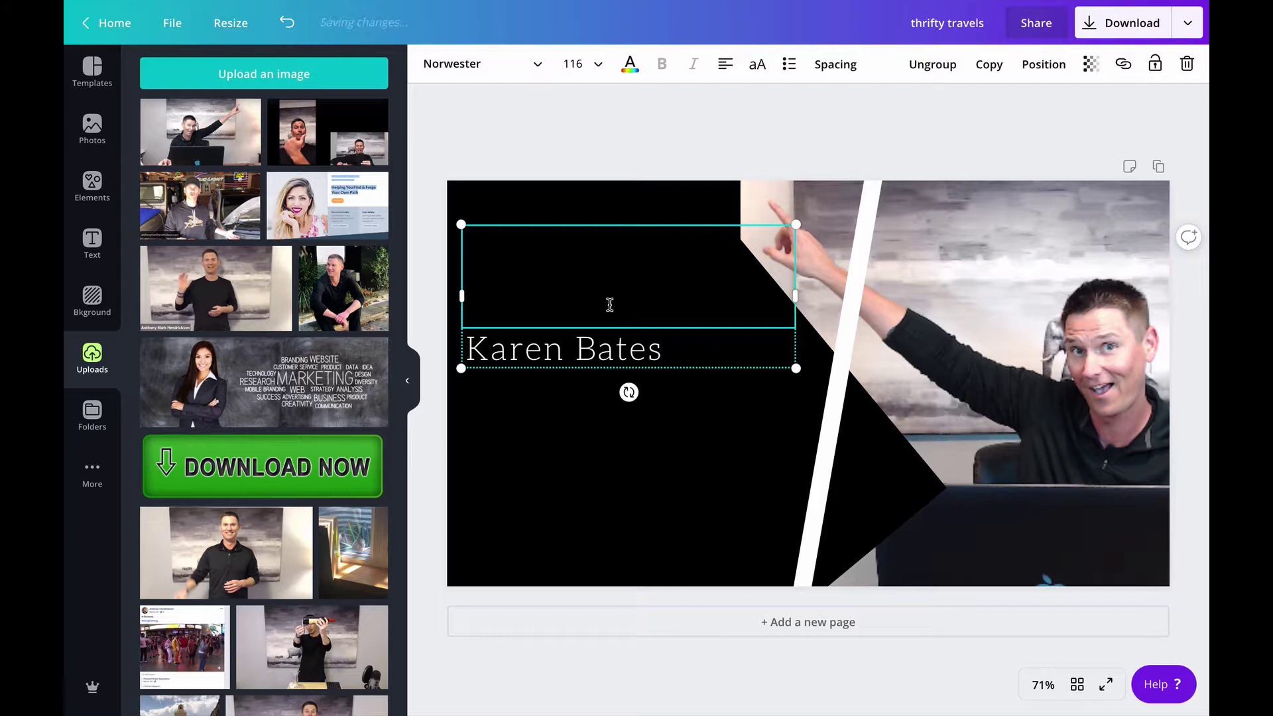
Retype the title as 'How to Make a Custom Thumbnail for You Tube'.
text(How to )
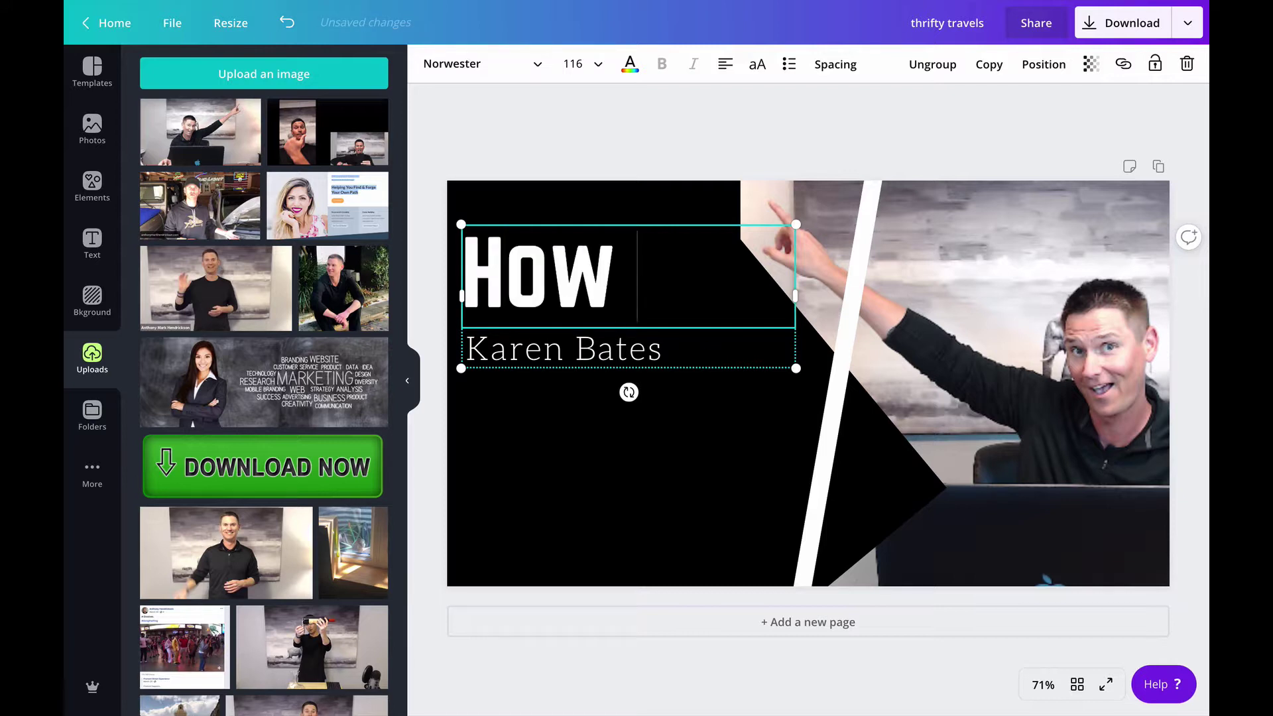
text(Make a )
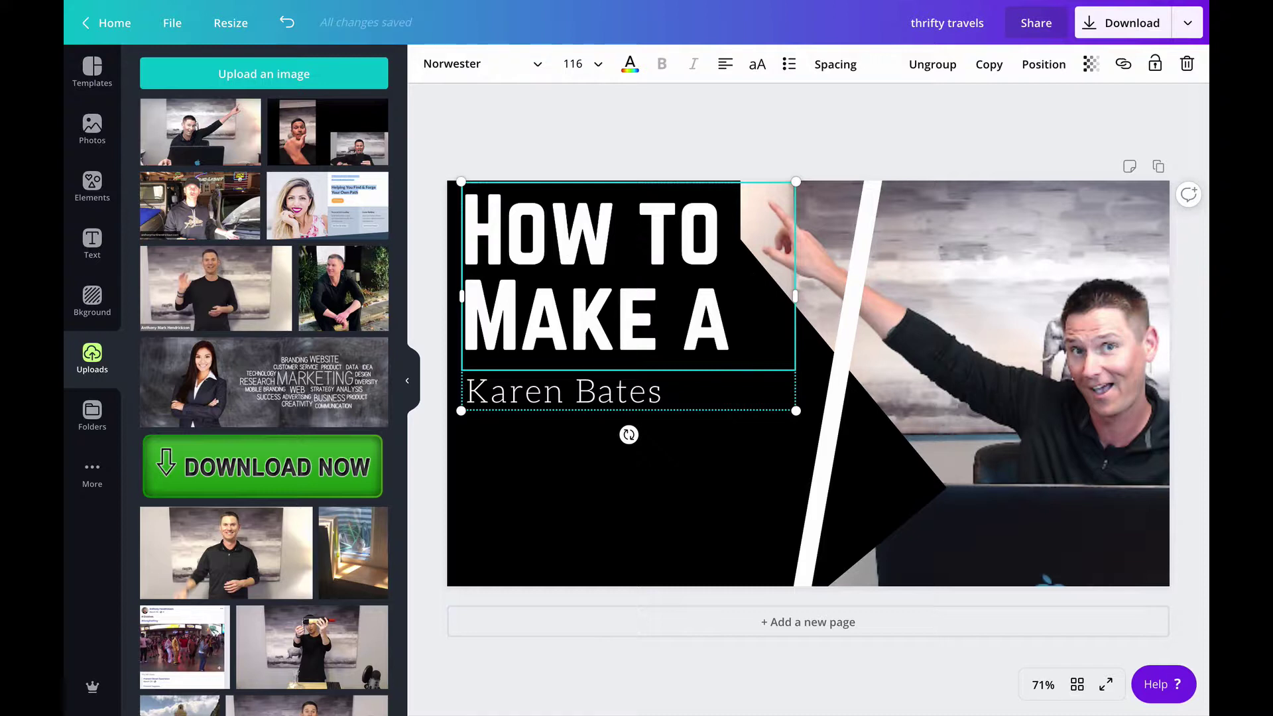
text(Custom T)
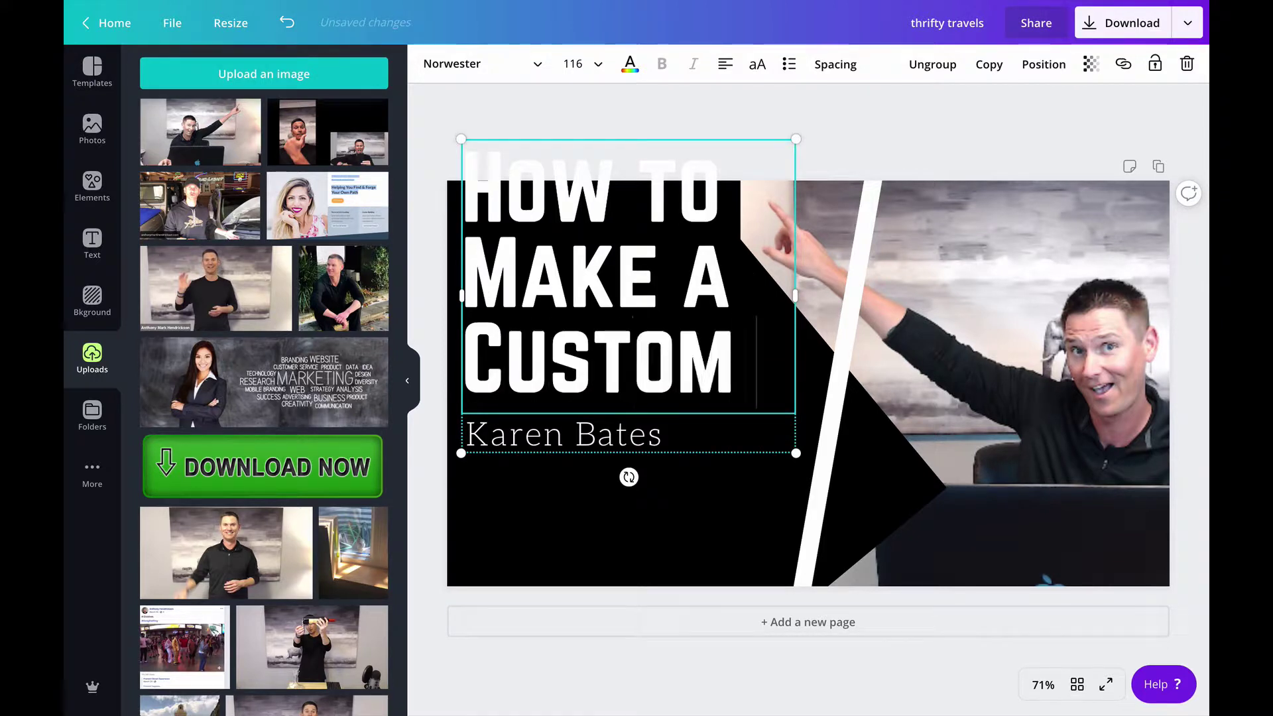
text(humbnails)
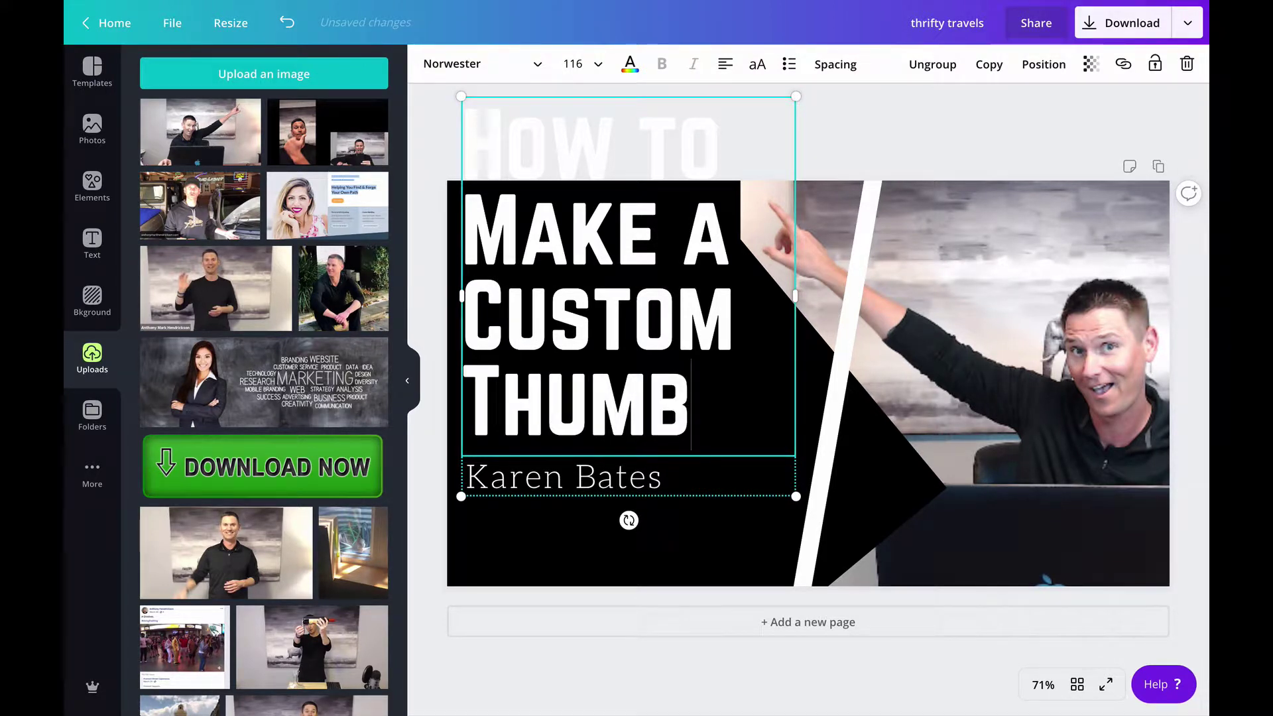
key(BackSpace)
key(BackSpace)
key(BackSpace)
key(BackSpace)
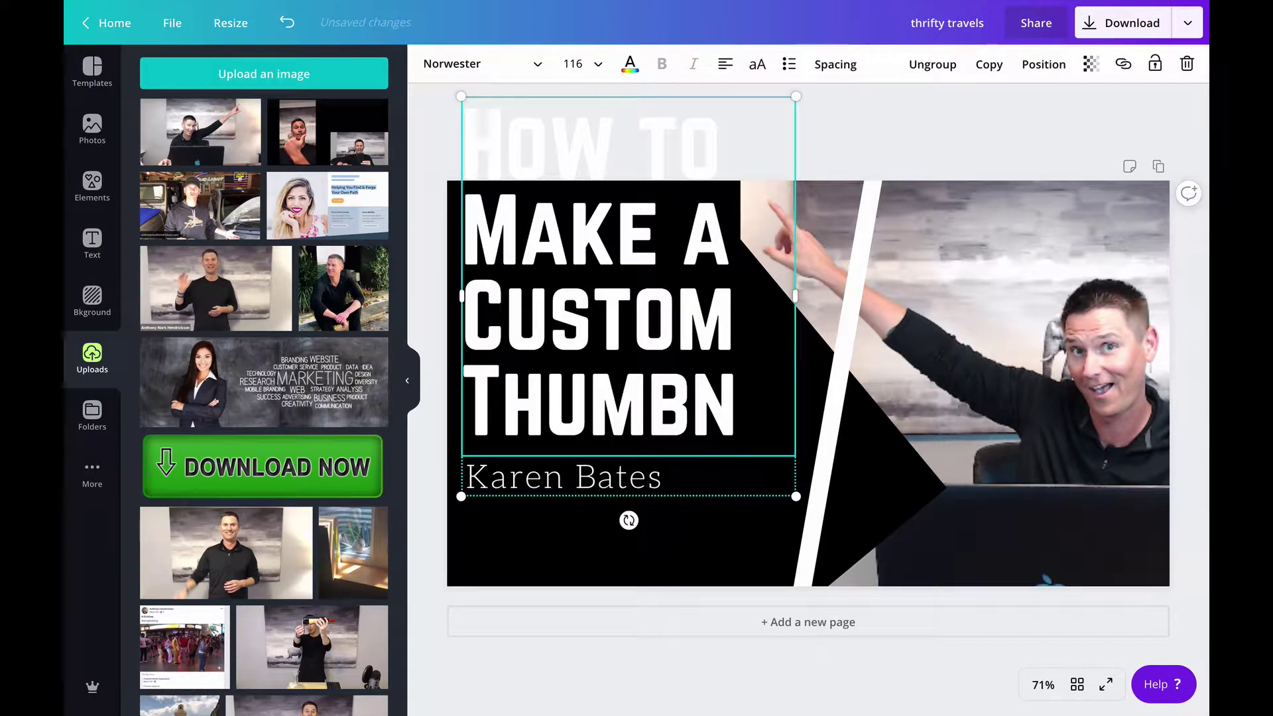
text(ail for T)
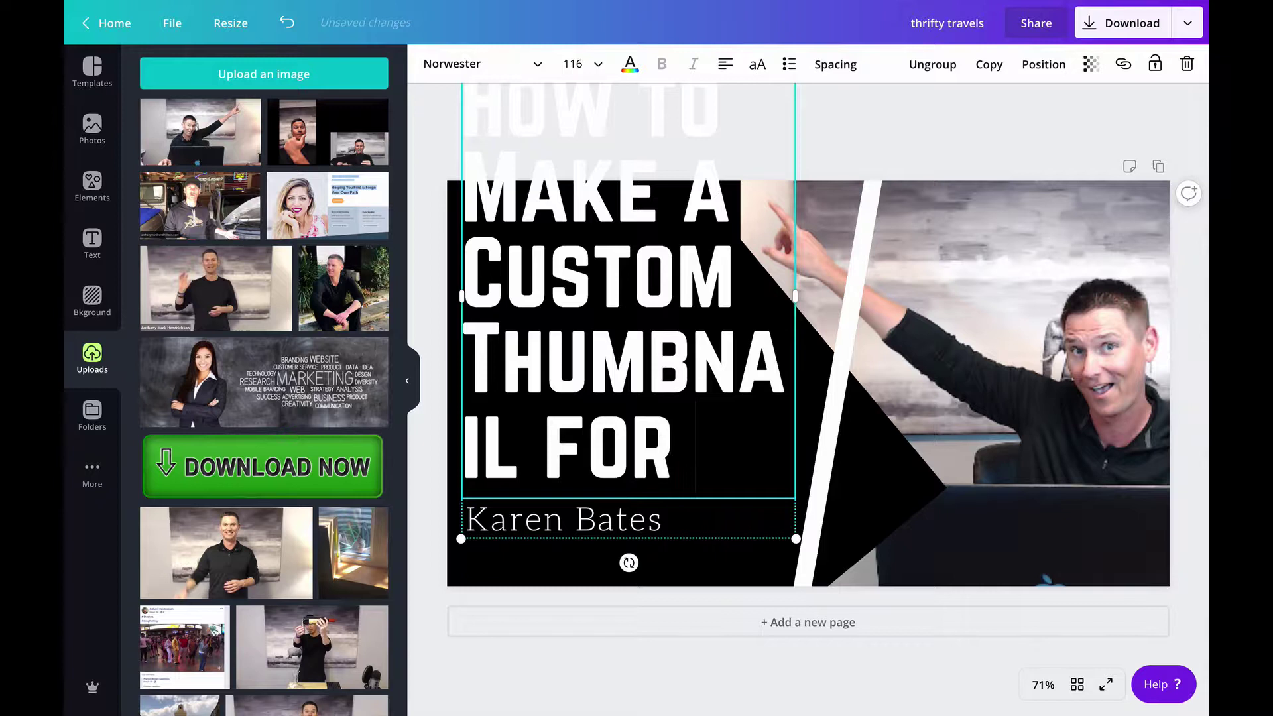
key(BackSpace)
text(You Tube)
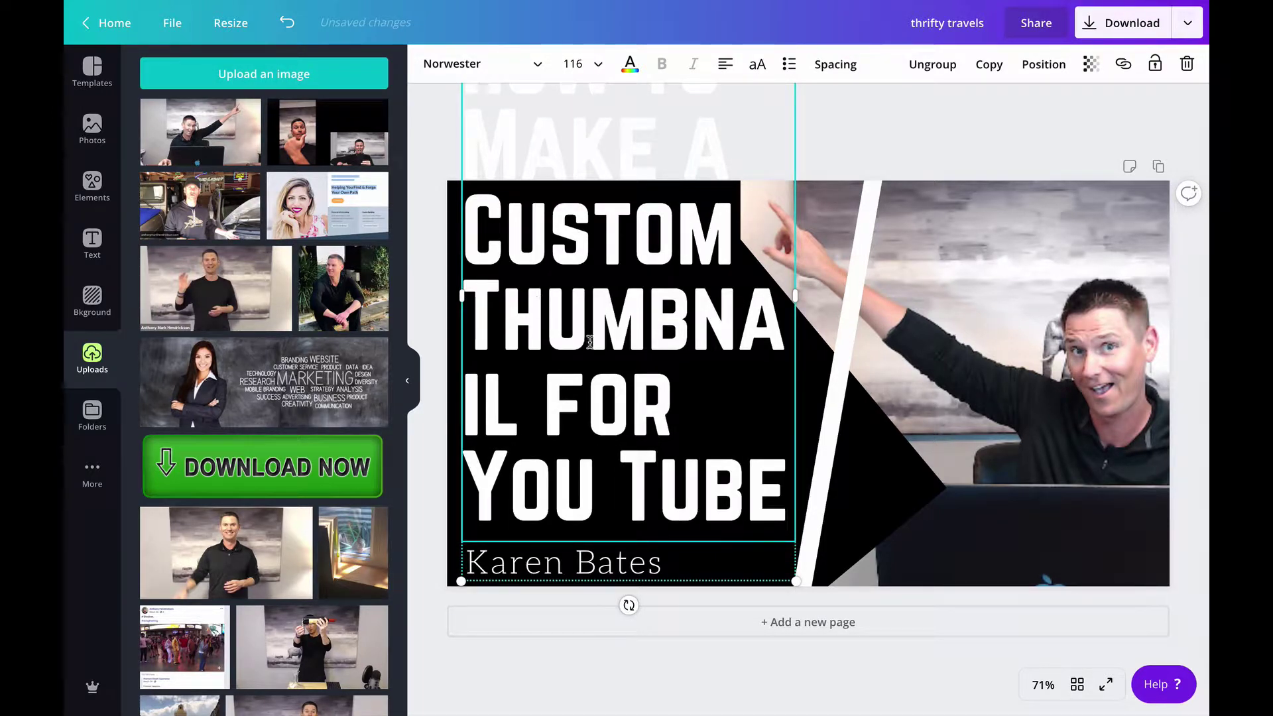
triple_click(603, 418)
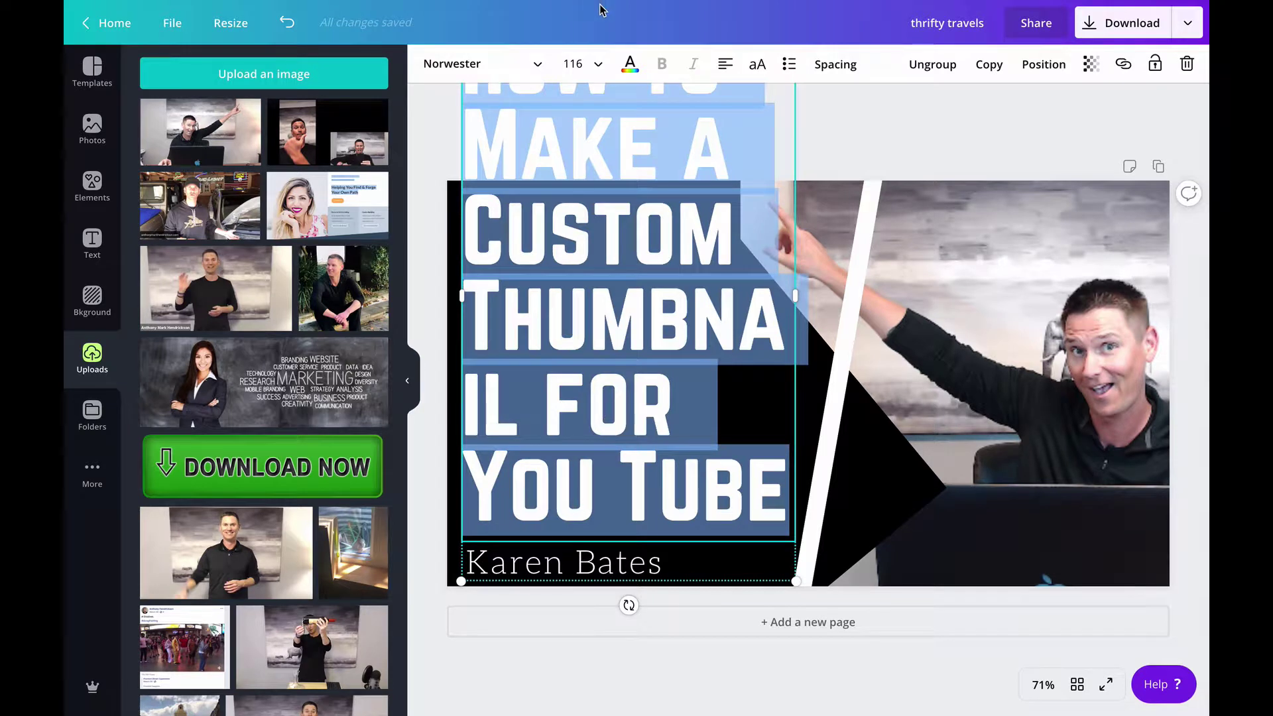
Shrink the title font size to 104, then to 88.
click(578, 63)
scroll(611, 379, down, 3)
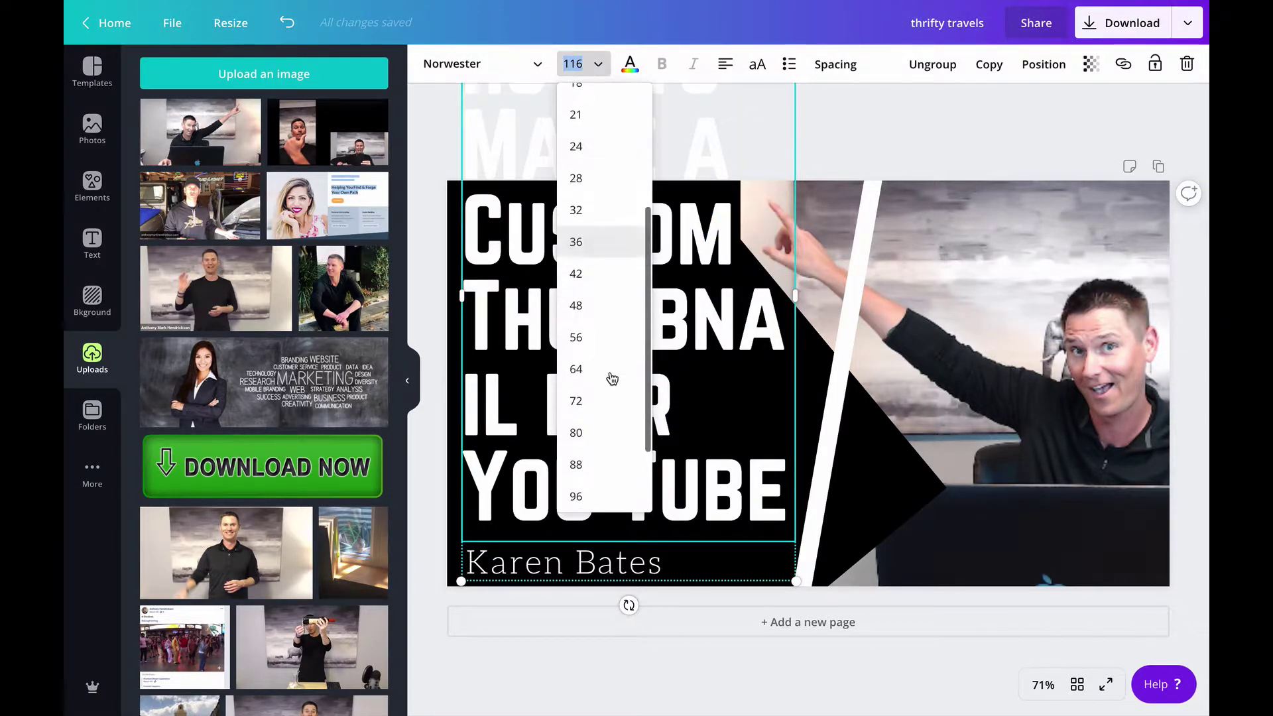
scroll(612, 379, down, 2)
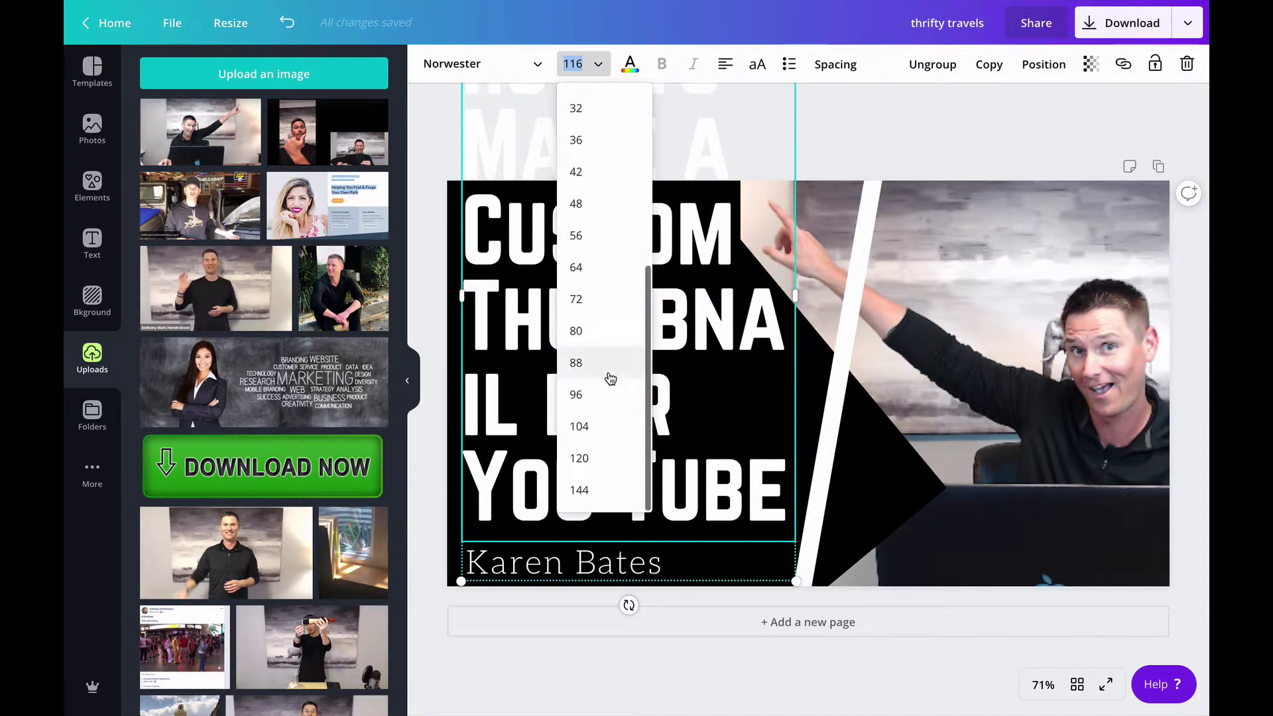
click(580, 427)
click(588, 61)
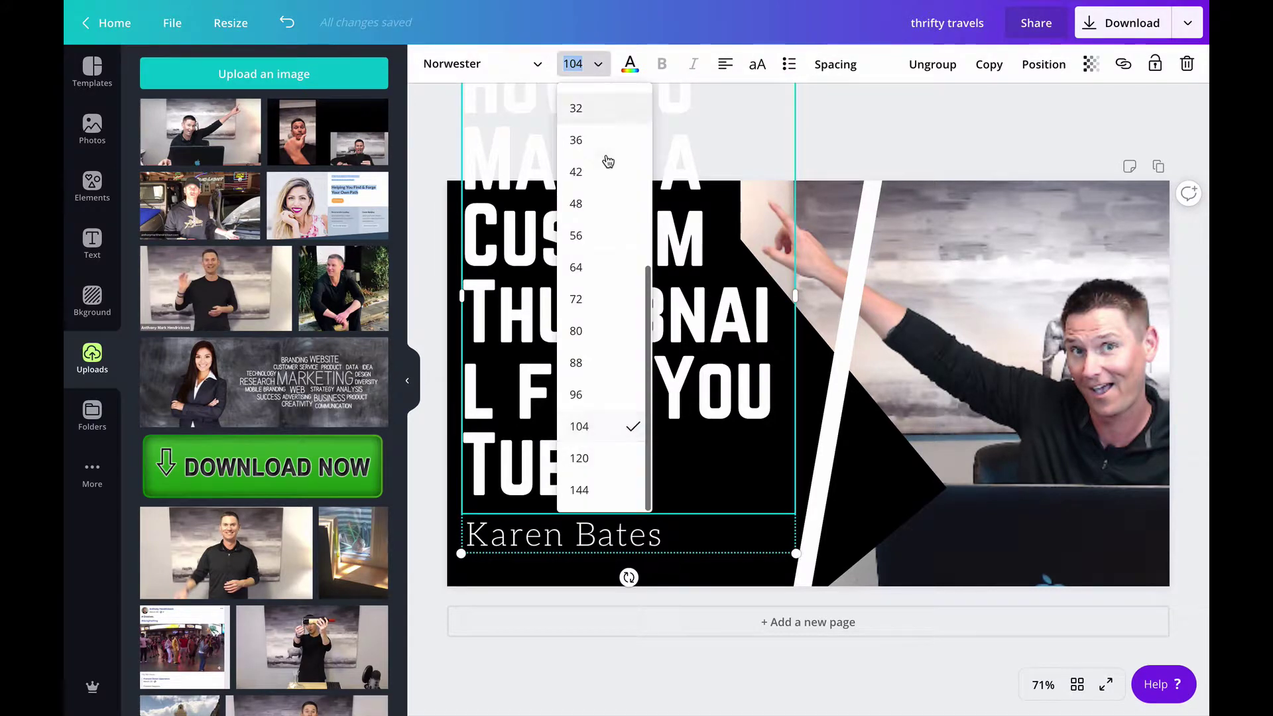
click(595, 357)
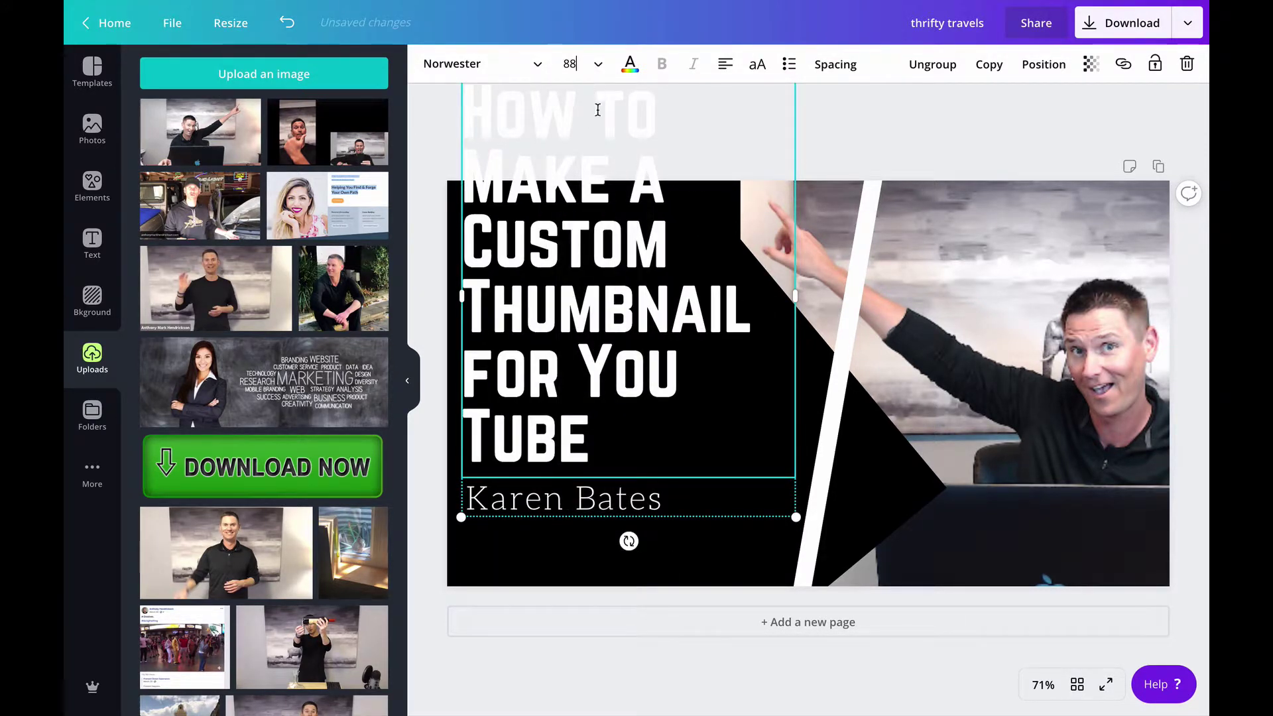
Erase the presenter name line and move the title down onto the canvas.
click(678, 501)
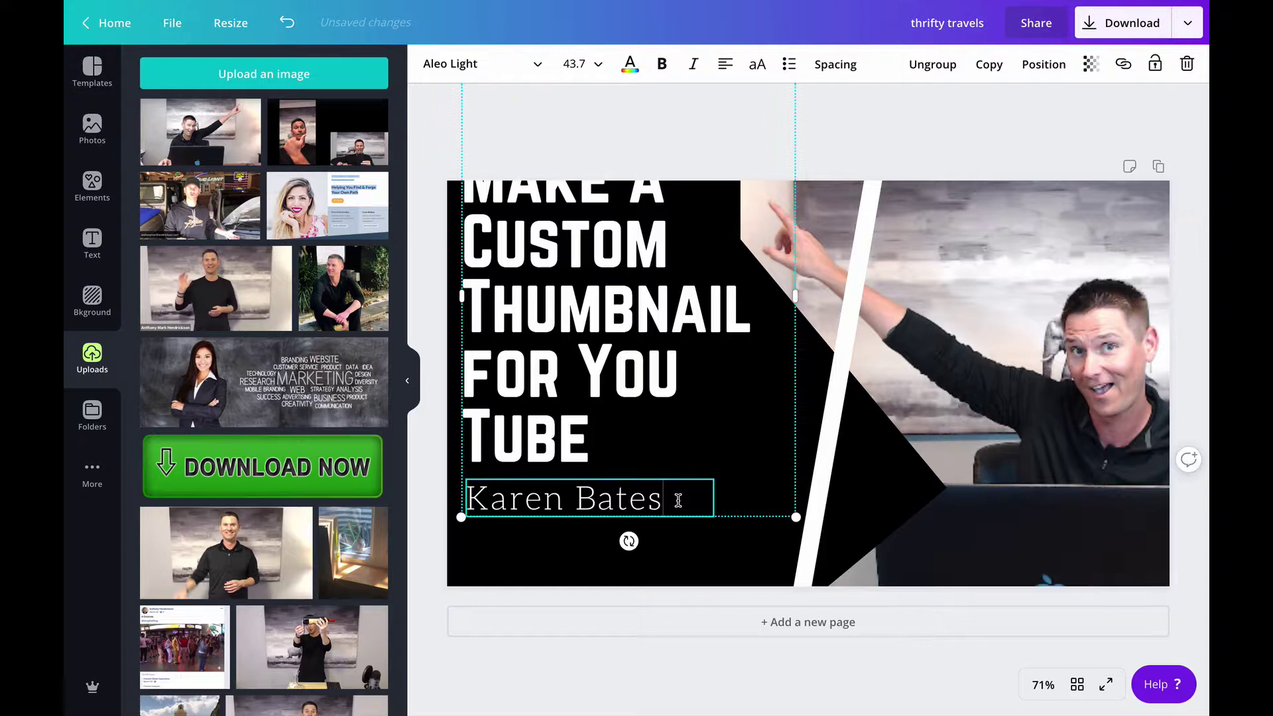
key(BackSpace)
key(BackSpace)
key(BackSpace)
key(BackSpace)
key(BackSpace)
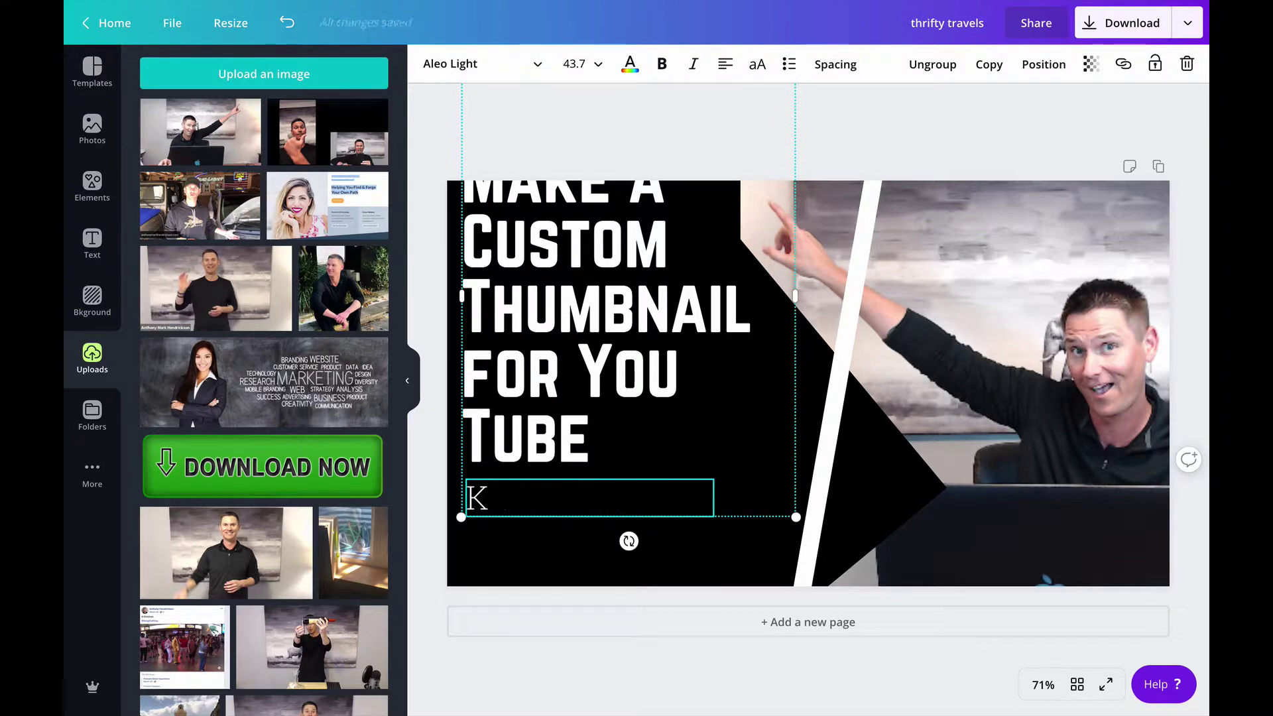
key(BackSpace)
click(690, 376)
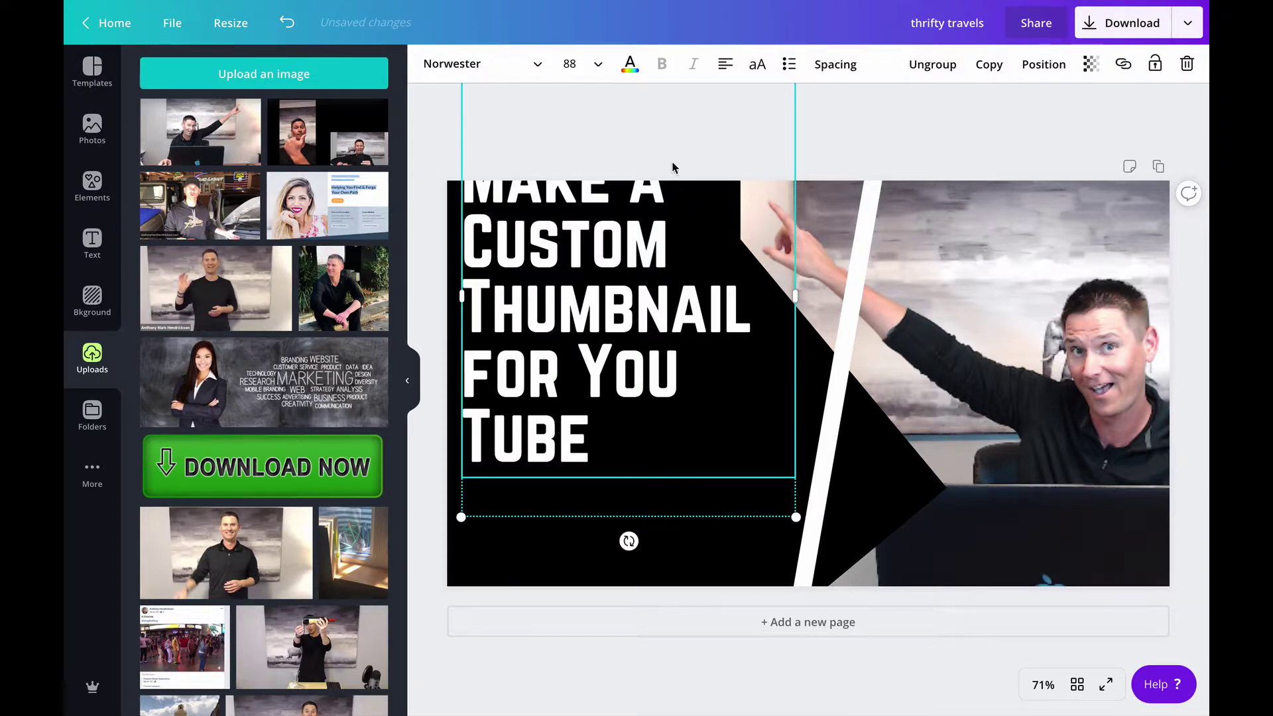
drag(702, 211, 715, 320)
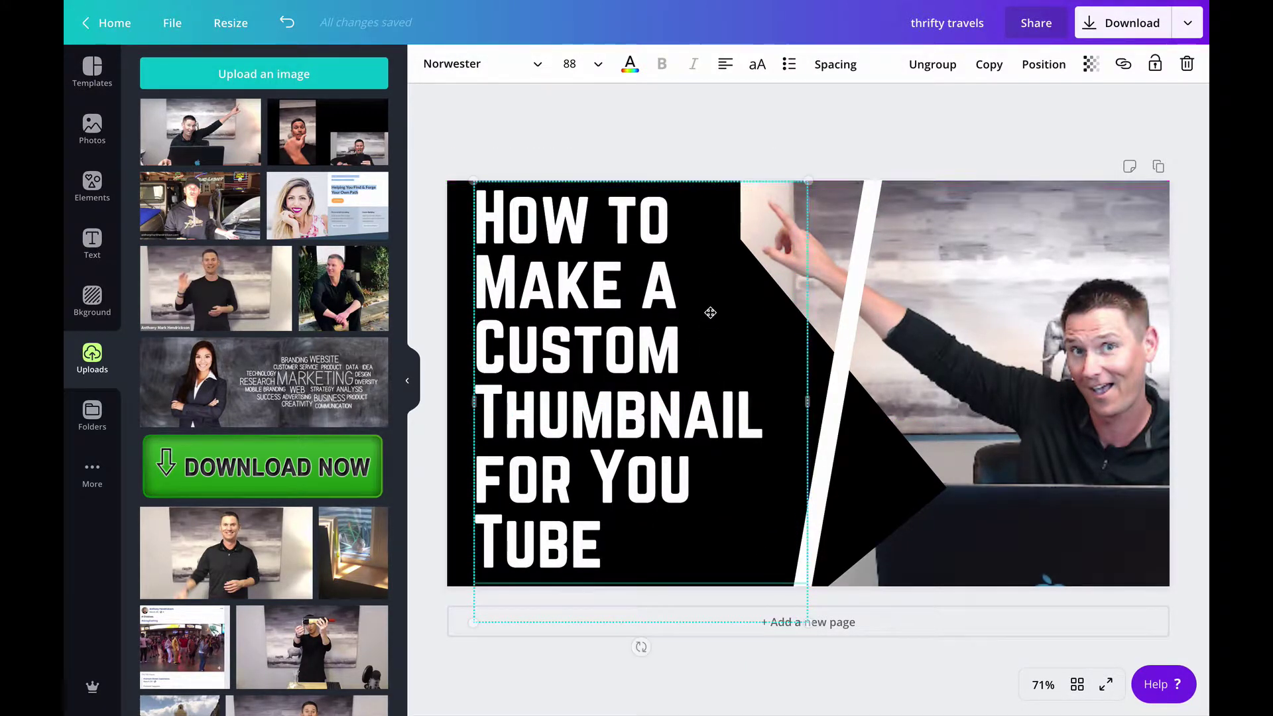
Set all title text to size 80 and move it and the black diamond to the top-left.
double_click(611, 246)
key(ctrl+a)
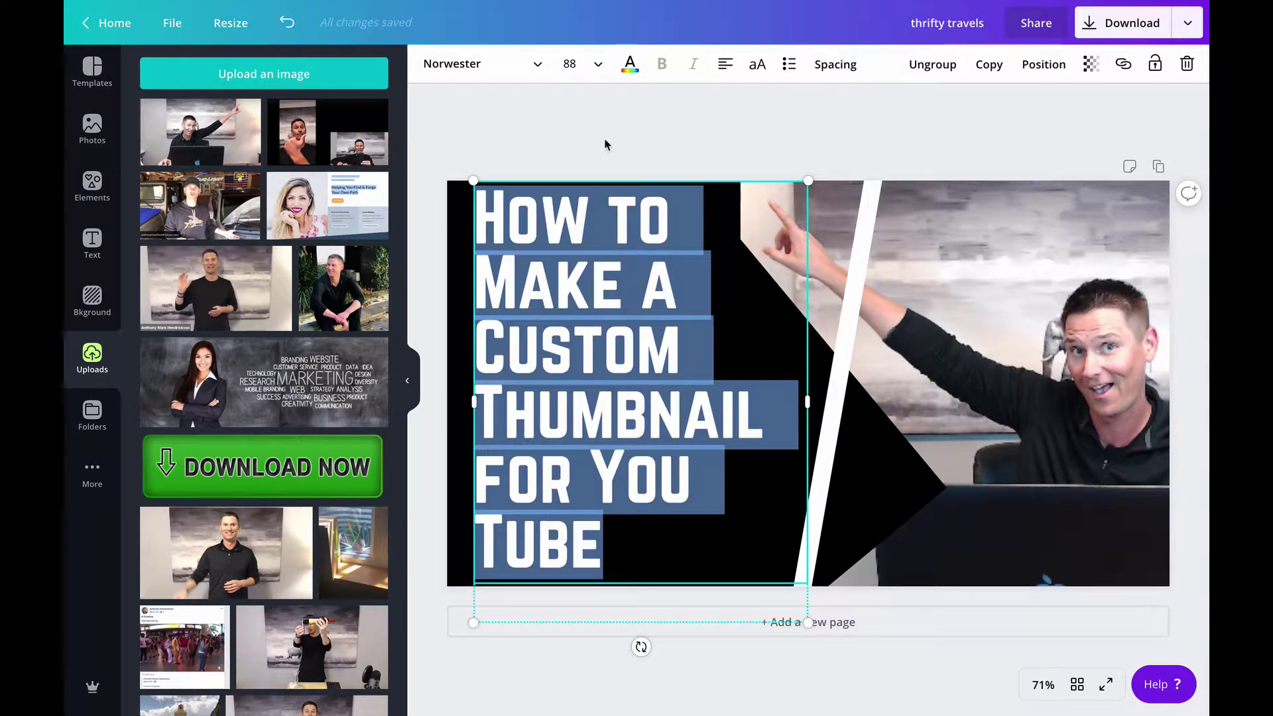
click(597, 65)
click(601, 337)
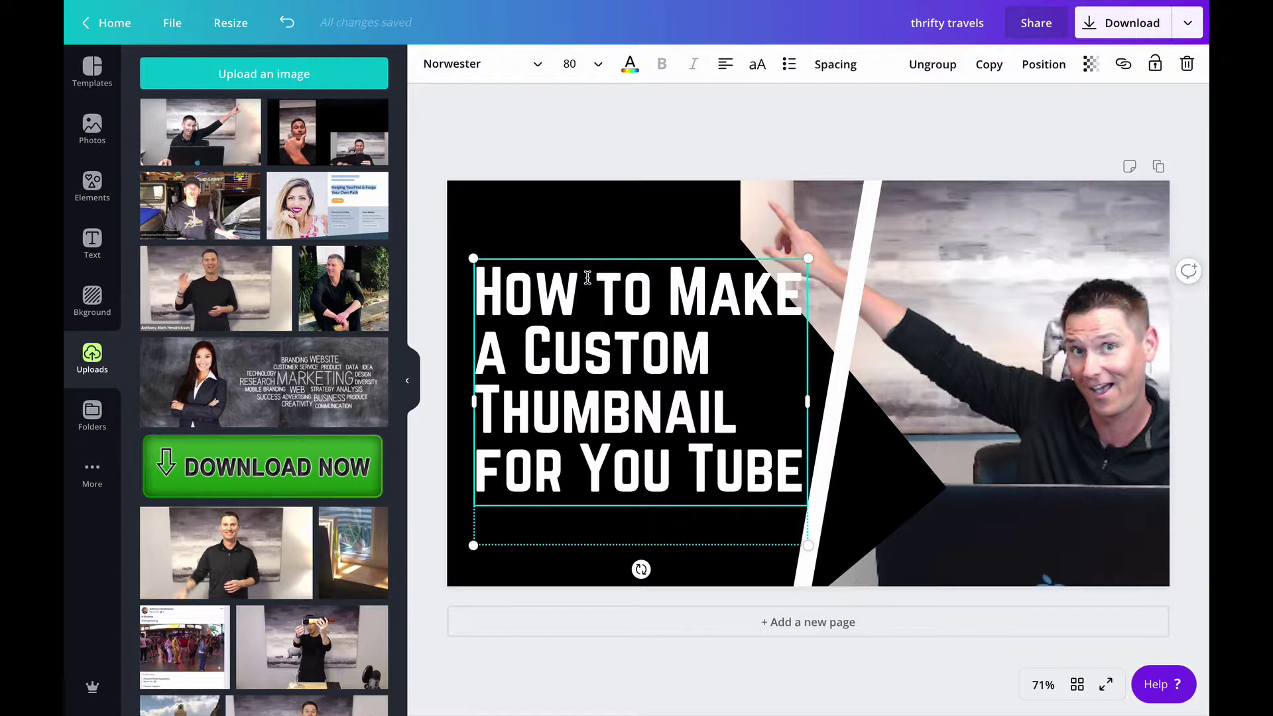
click(586, 229)
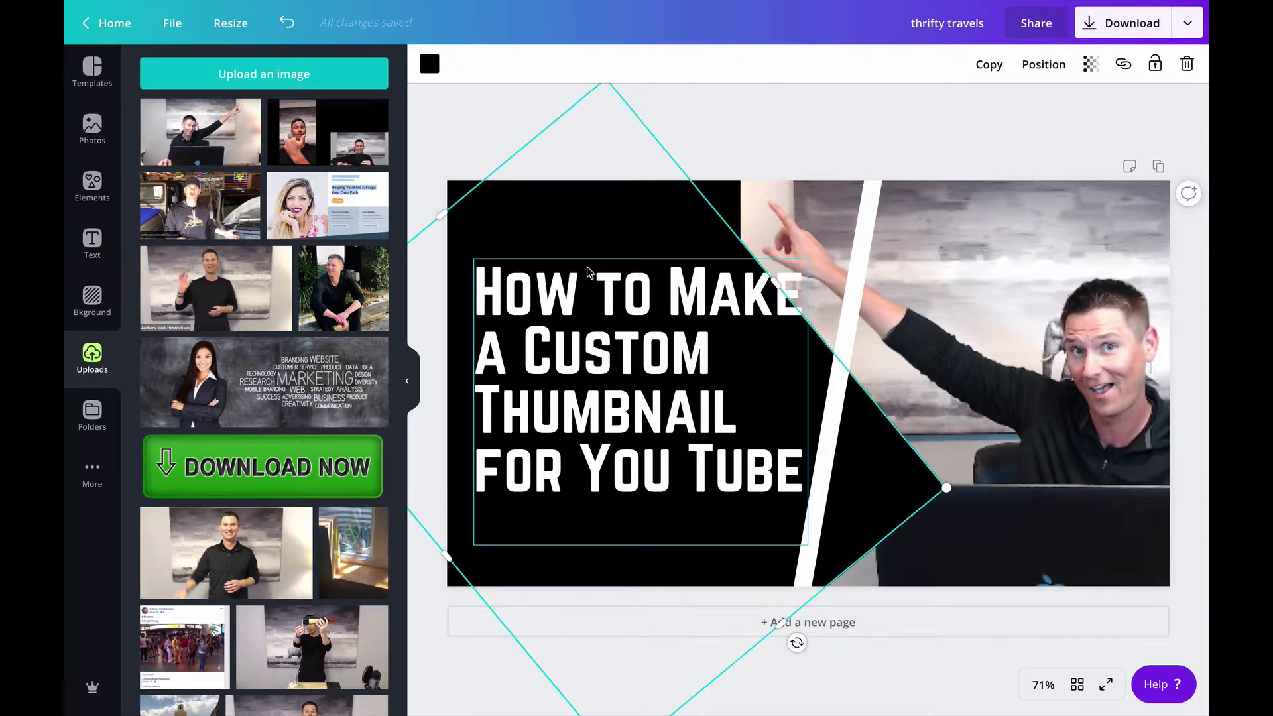
mouse_move(588, 255)
mouse_down()
mouse_move(574, 207)
mouse_move(586, 234)
mouse_up()
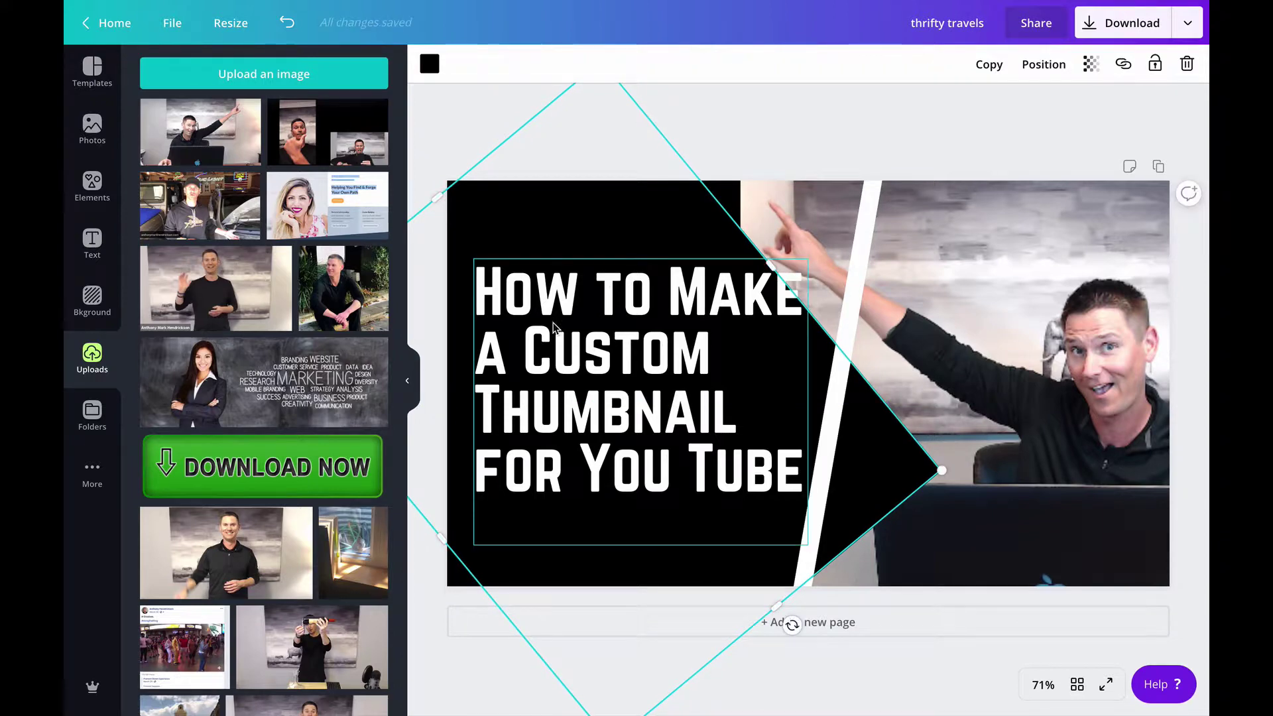
drag(581, 339, 557, 252)
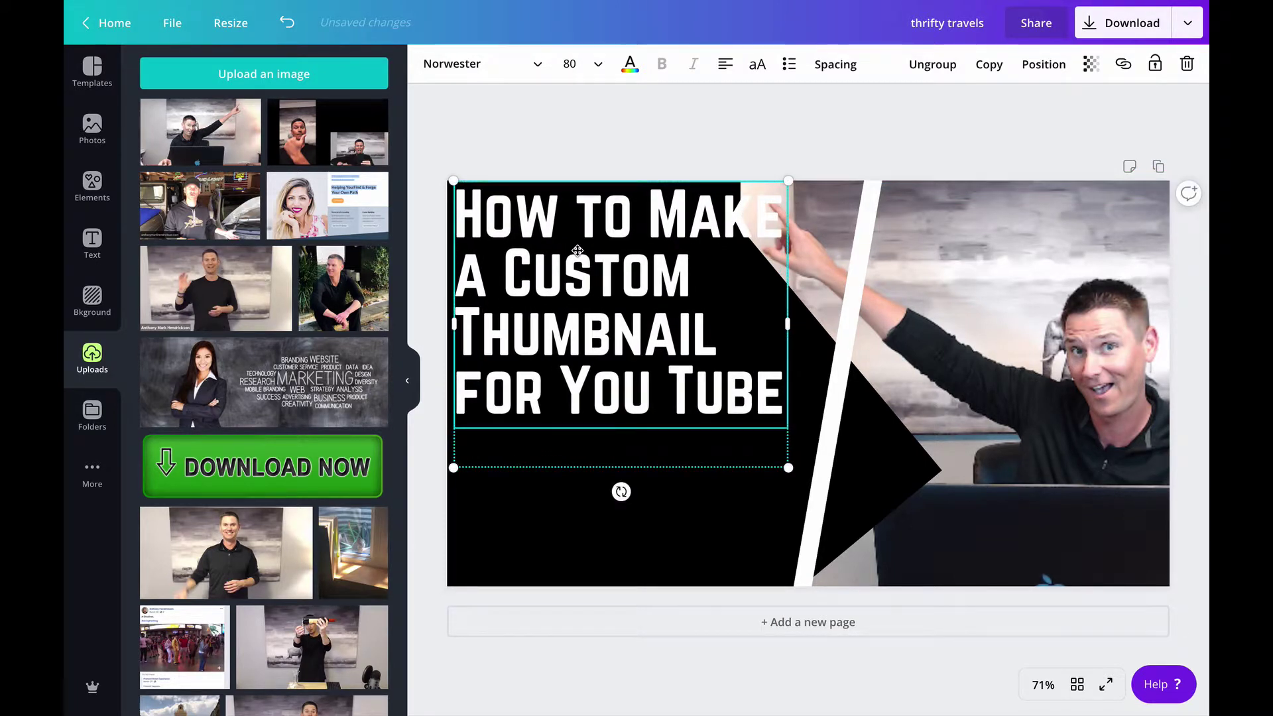
Change the whole title's lettering from white to red.
triple_click(577, 251)
click(630, 64)
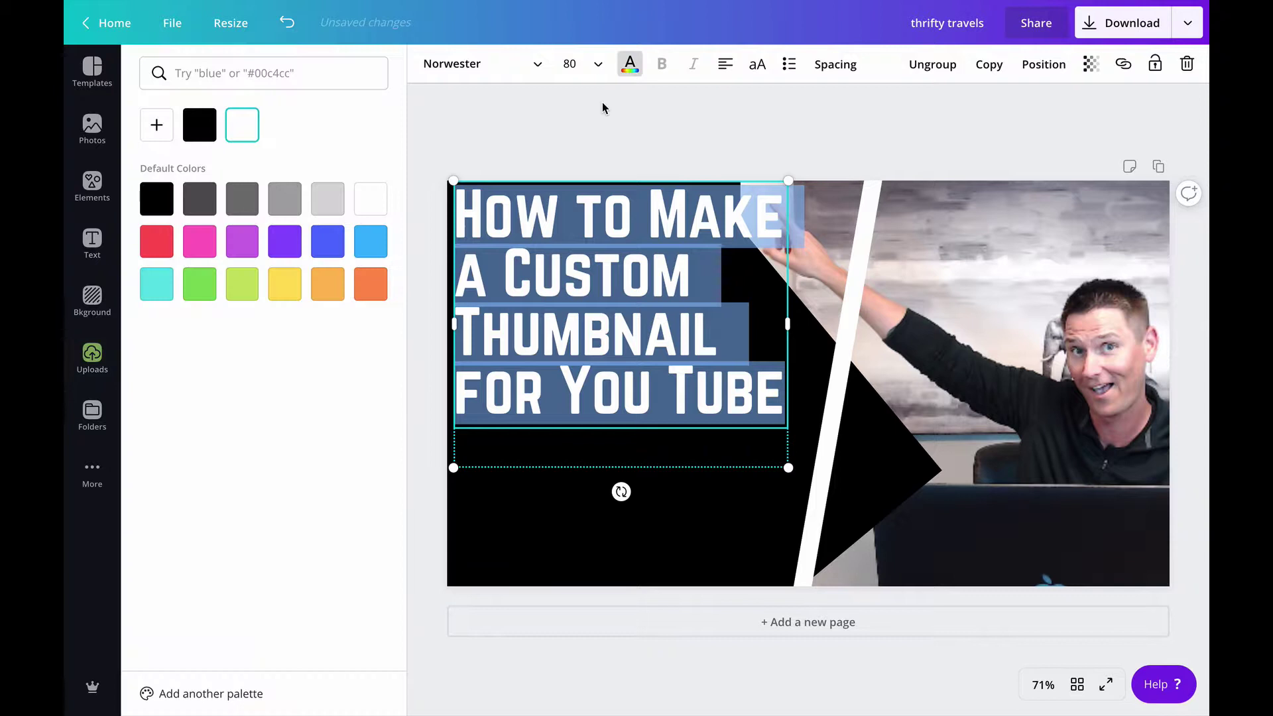
click(169, 244)
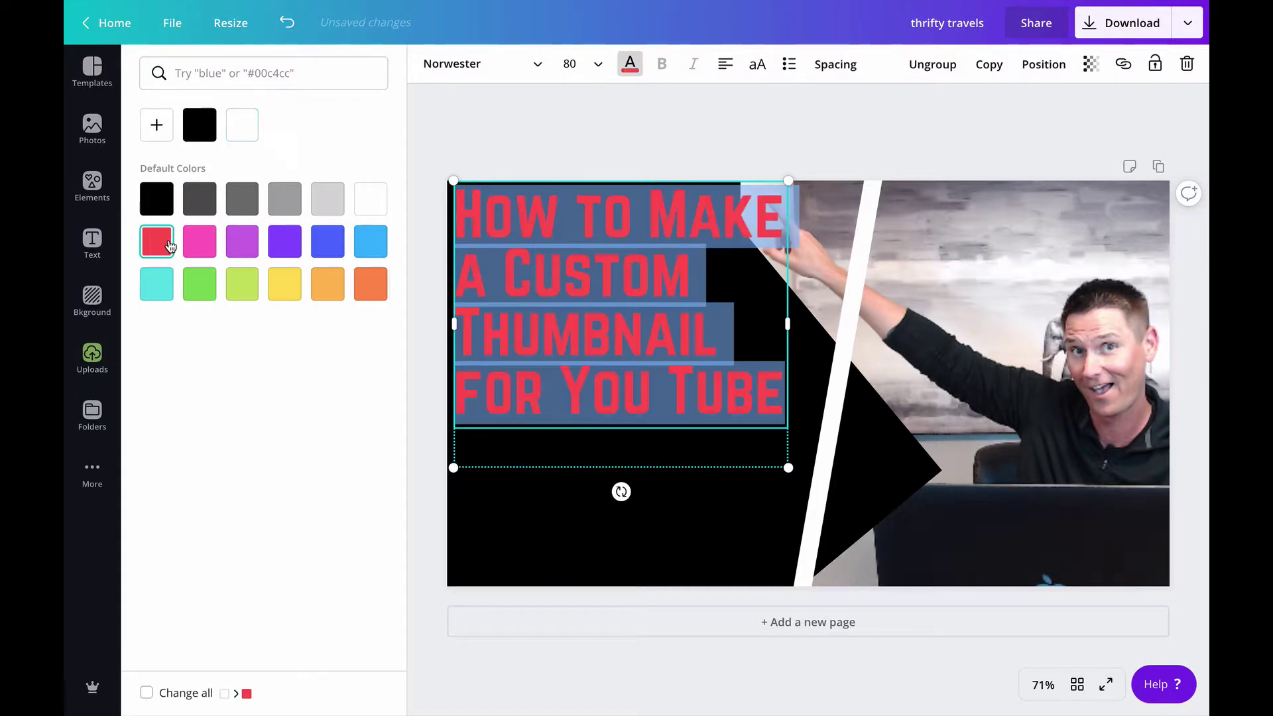
click(698, 513)
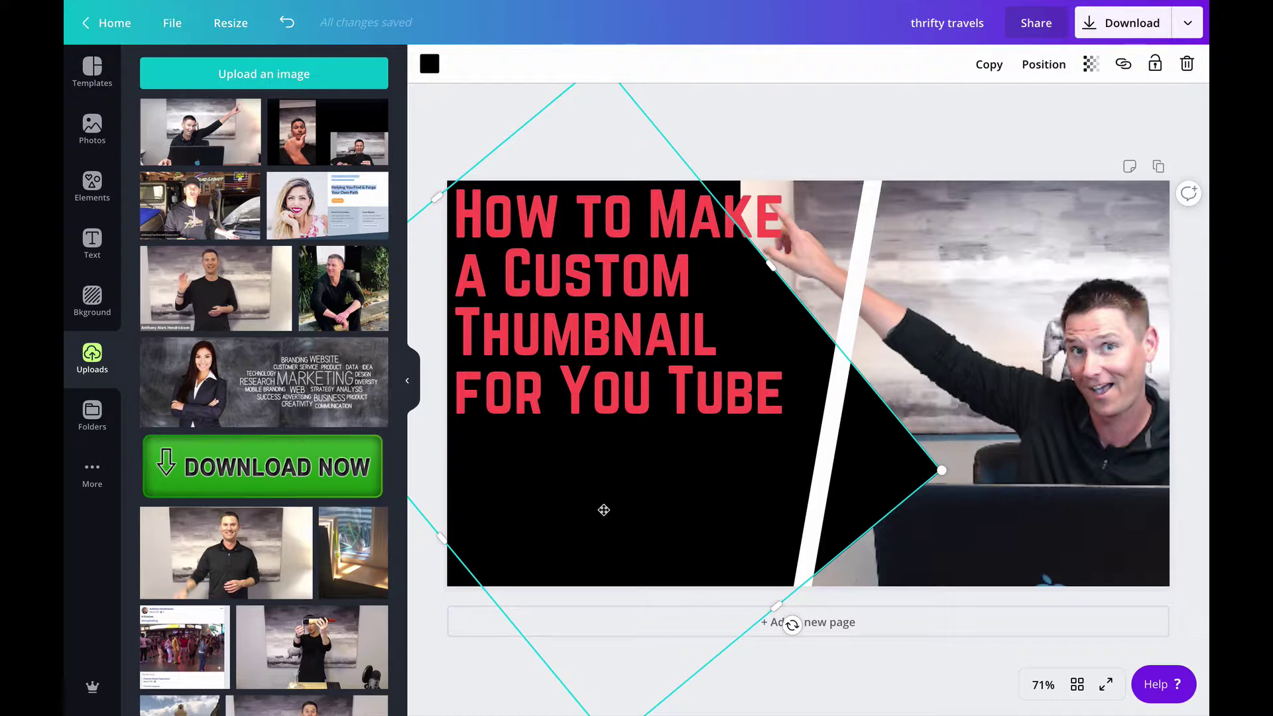
click(92, 184)
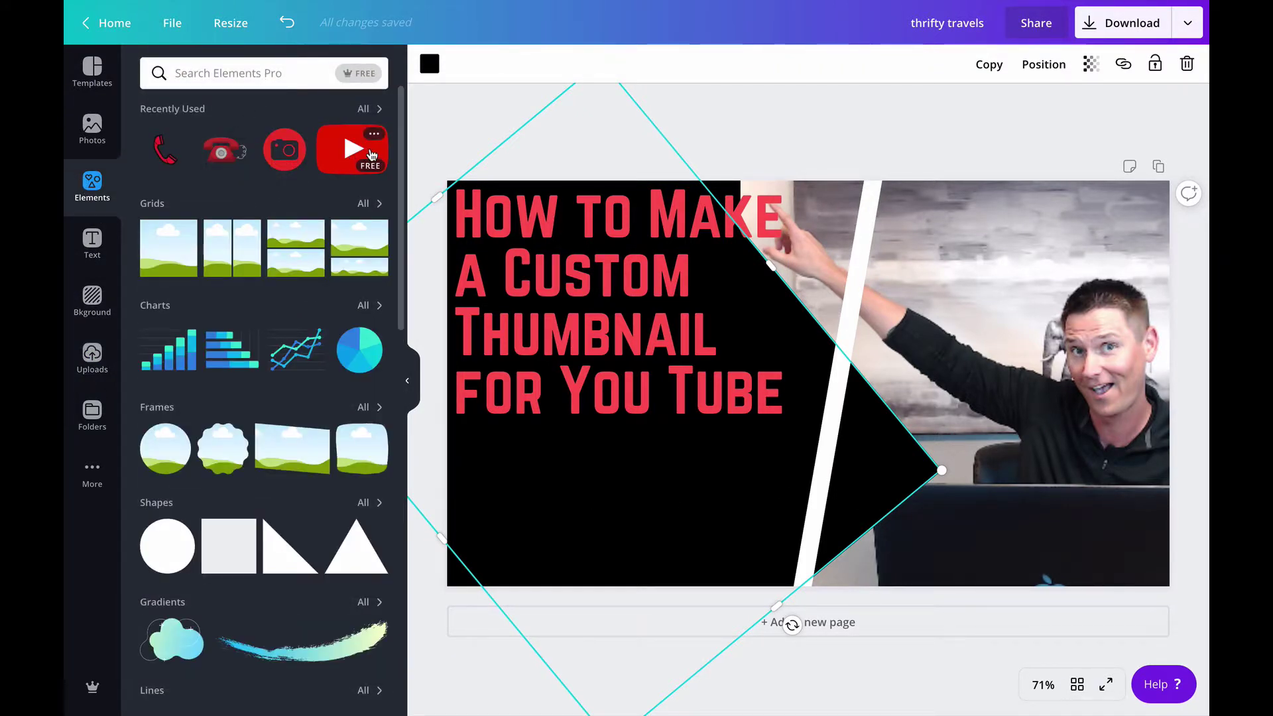
Add the YouTube logo from Recently Used, scale it down, and place it bottom-left under the title.
click(365, 152)
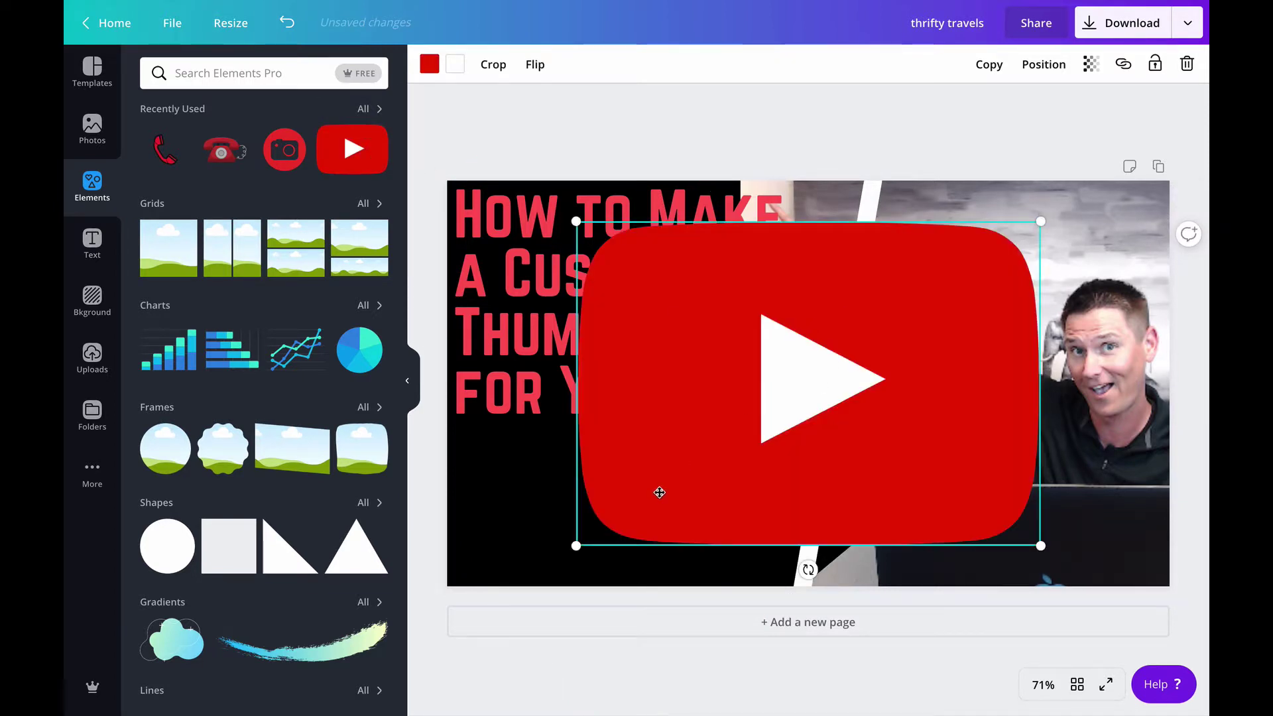
drag(577, 545, 861, 346)
drag(993, 241, 582, 485)
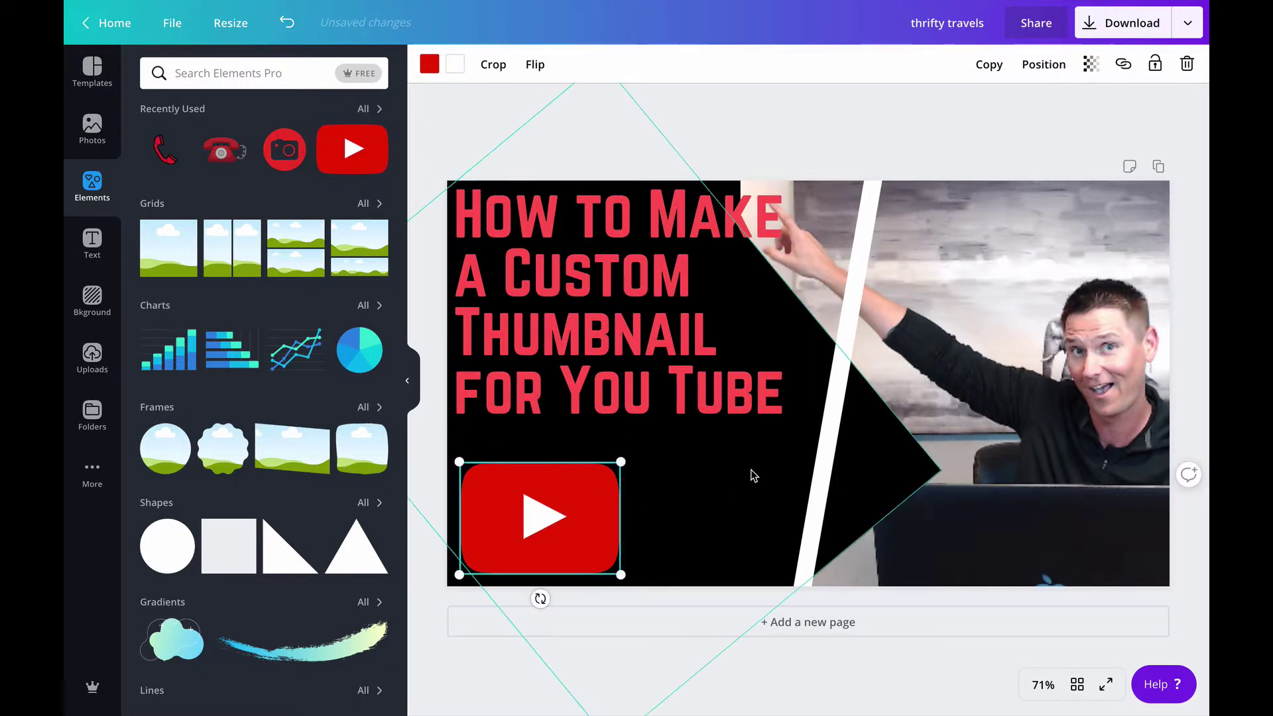
click(742, 506)
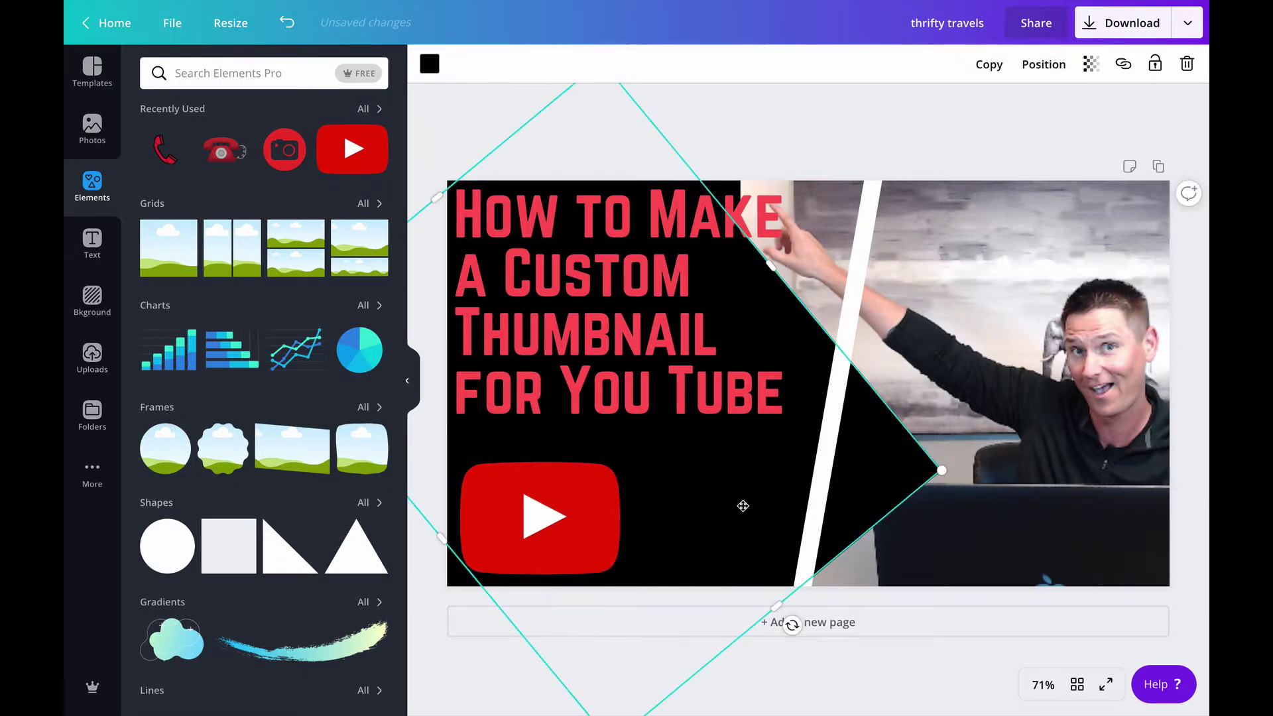
Search Elements for 'Thumb' and add the orange thumbs-up graphic.
click(275, 74)
text(Thumb)
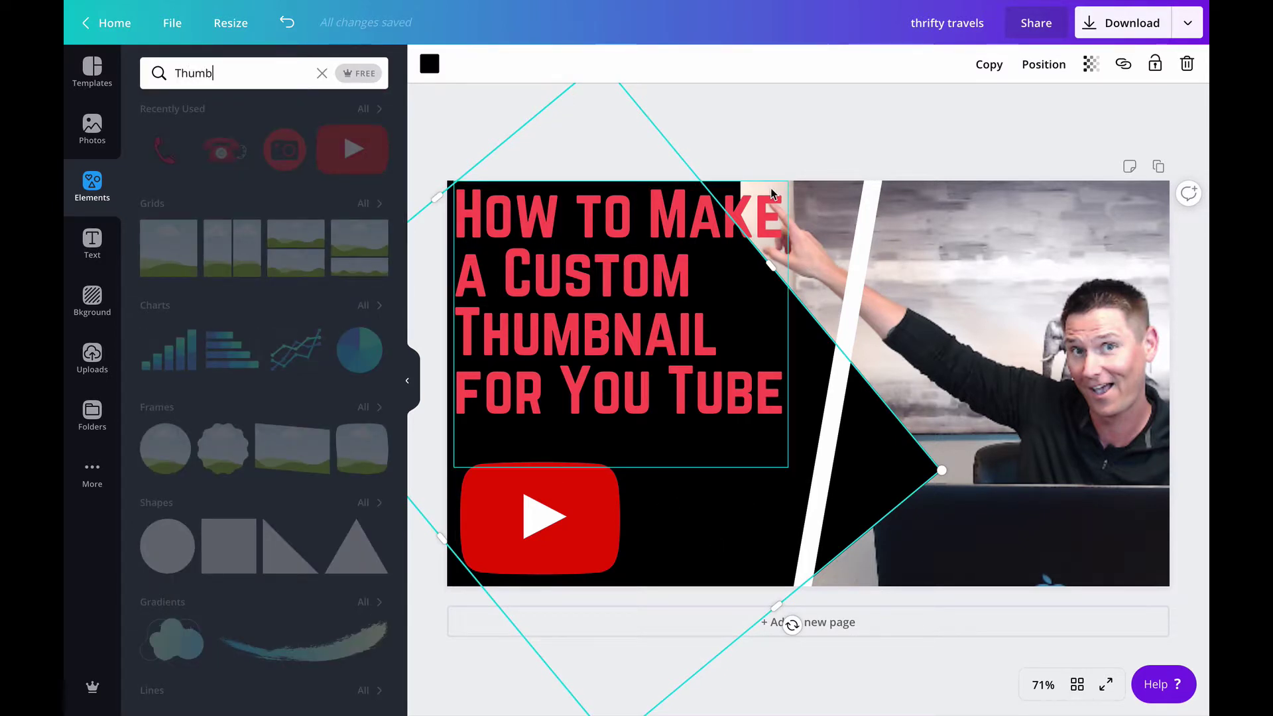
key(Return)
key(Escape)
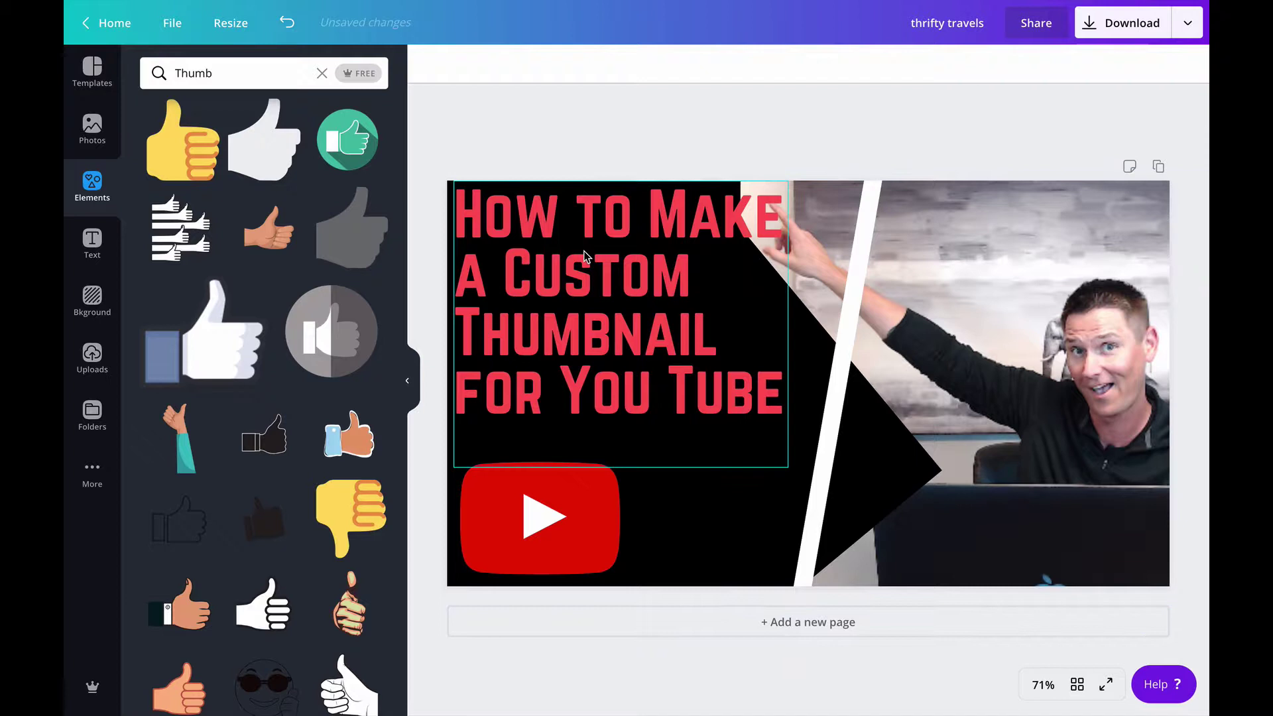
scroll(262, 443, down, 3)
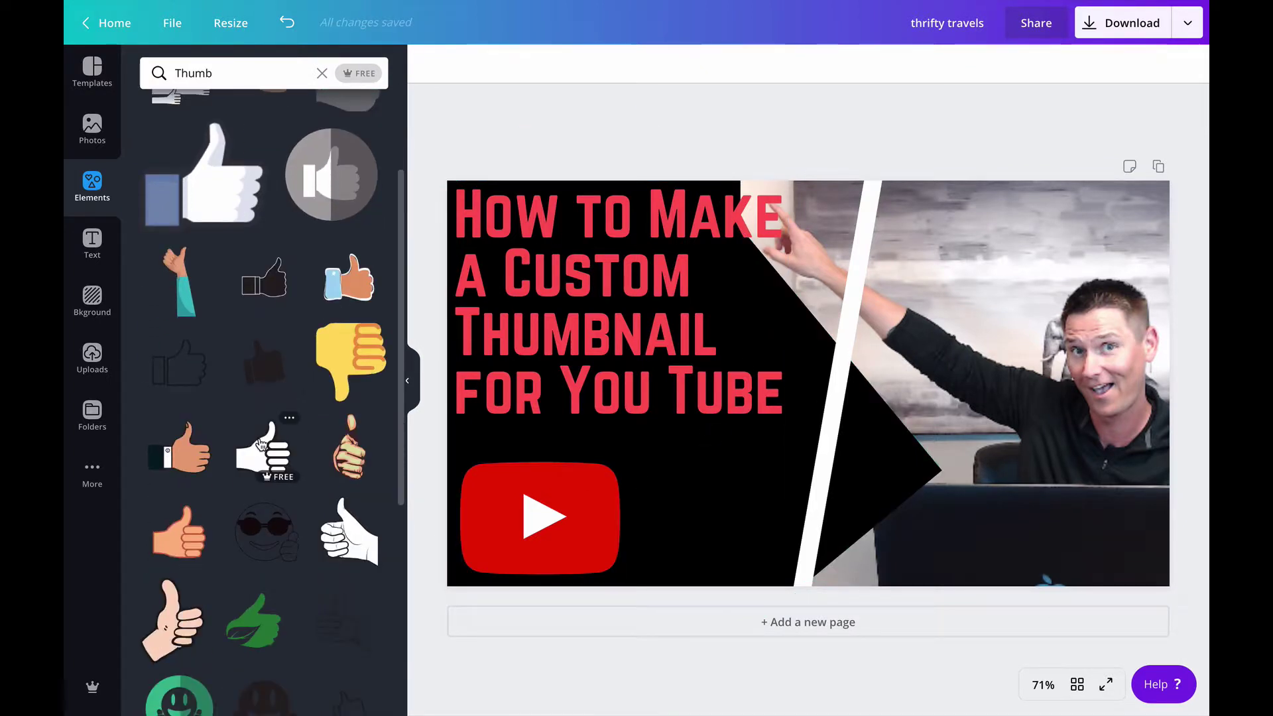
click(183, 538)
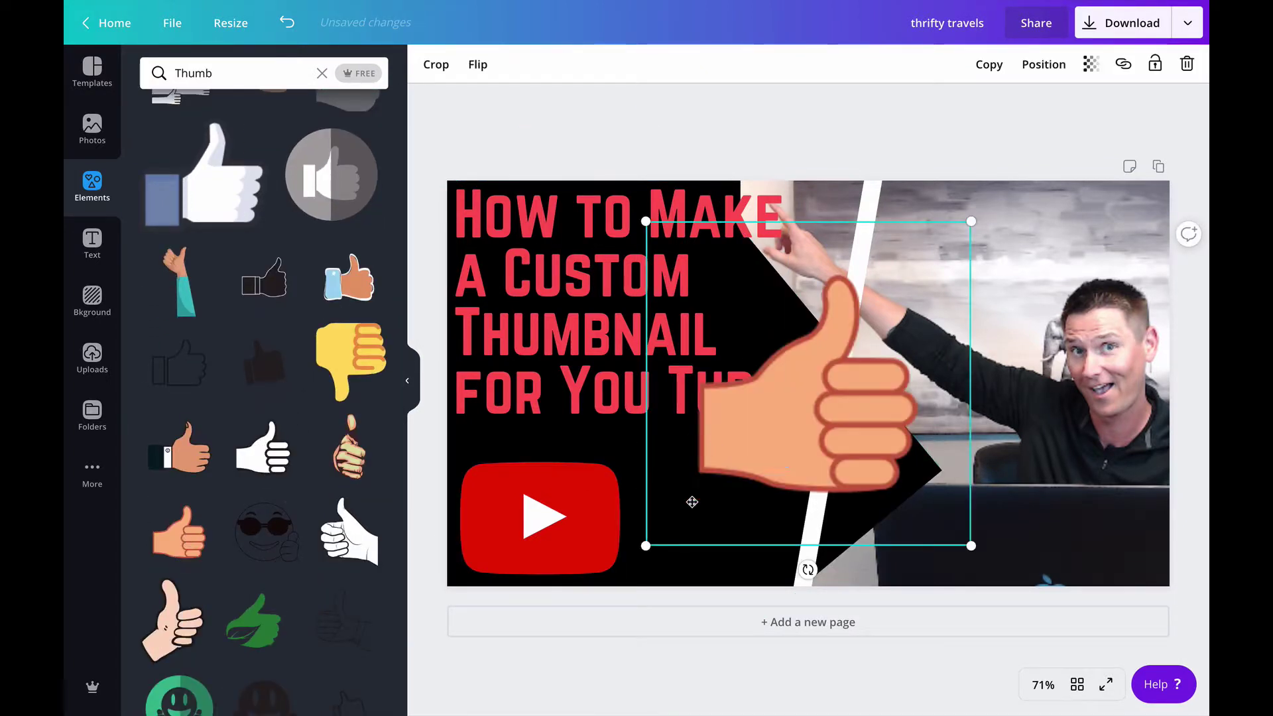
Shrink the thumbs-up, set it upright, and position it beside the YouTube logo.
drag(646, 546, 799, 394)
drag(885, 308, 722, 509)
drag(722, 619, 755, 577)
drag(743, 451, 744, 437)
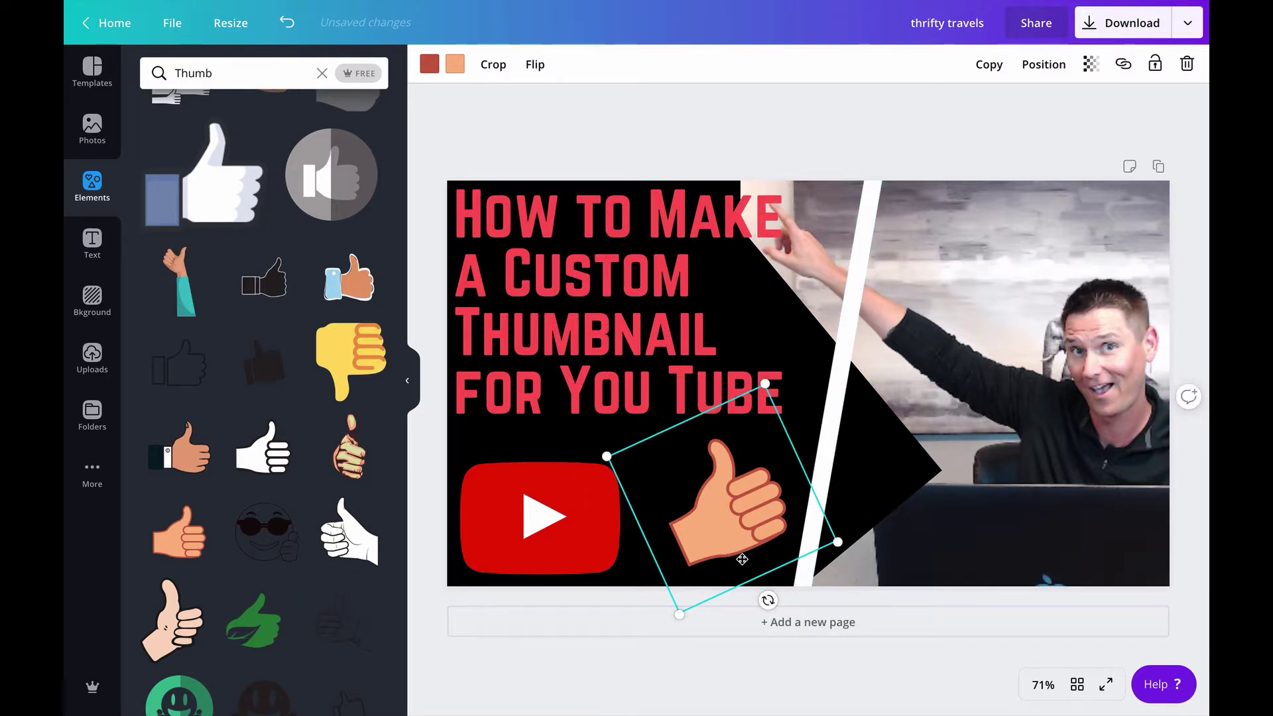
drag(742, 561, 717, 603)
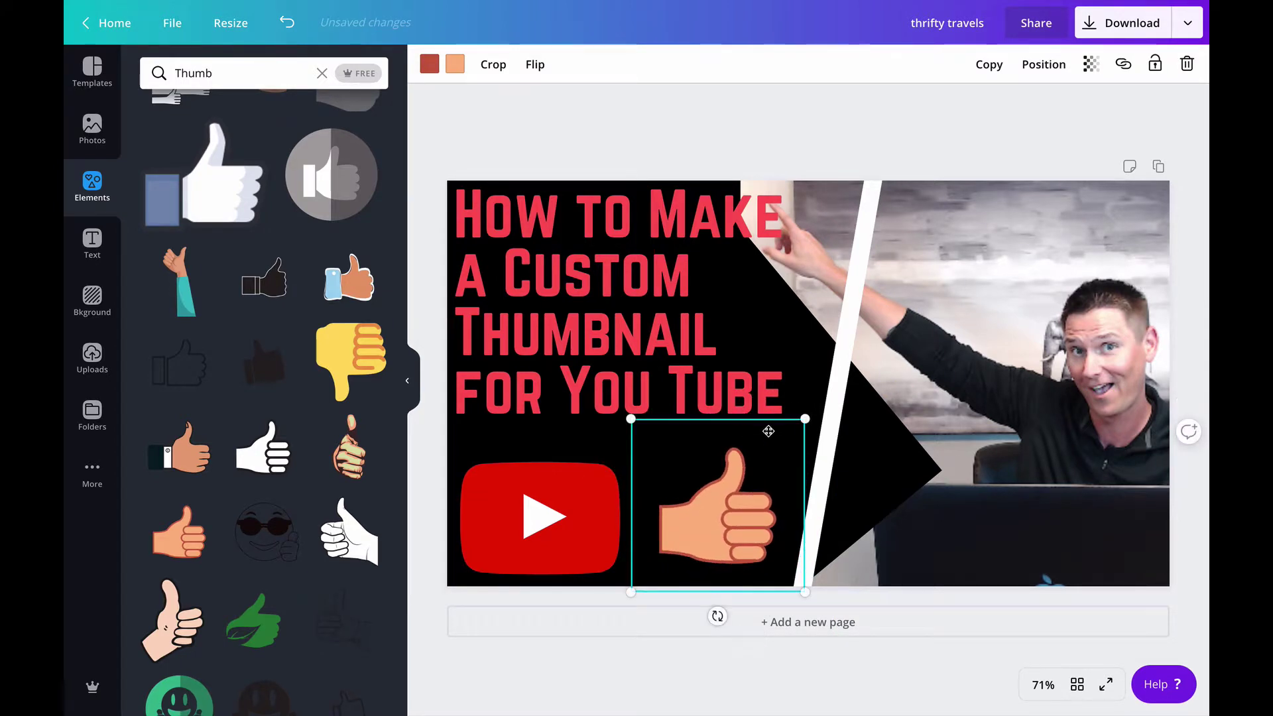
click(939, 108)
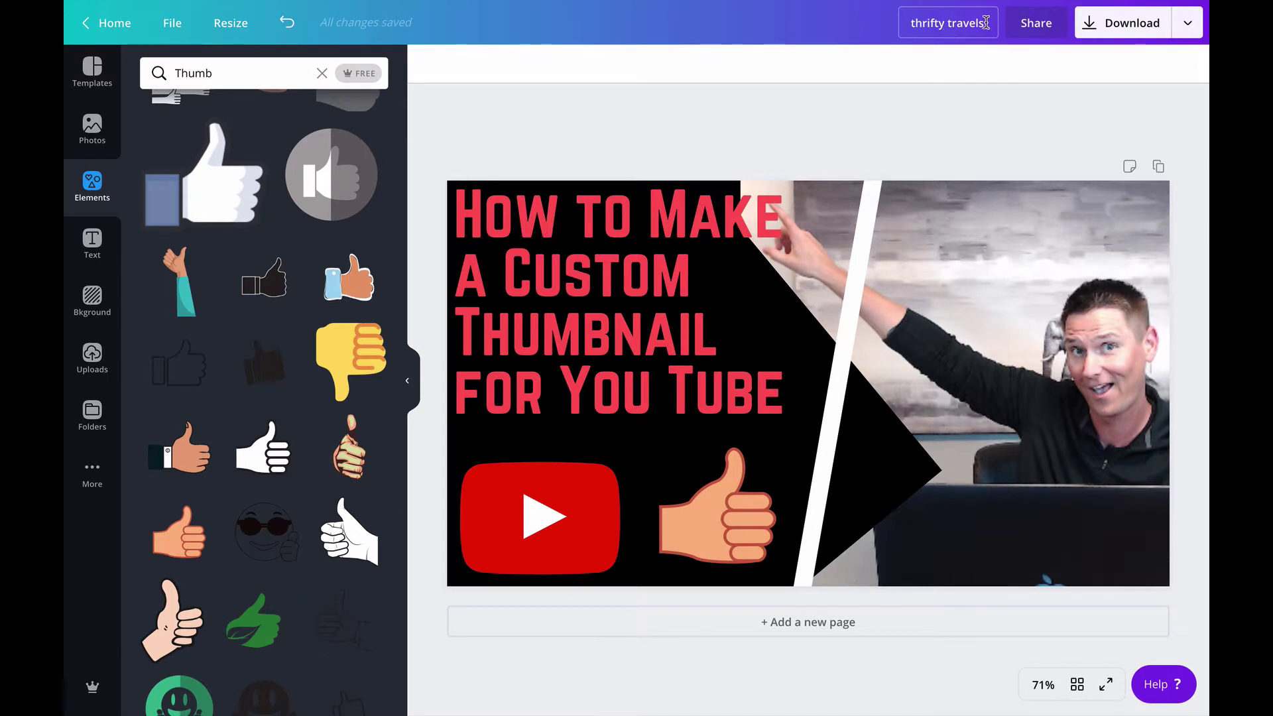
Replace the design title with 'How To Make a Custom Thumbnail for You Tube', fixing typos.
click(908, 23)
key(BackSpace)
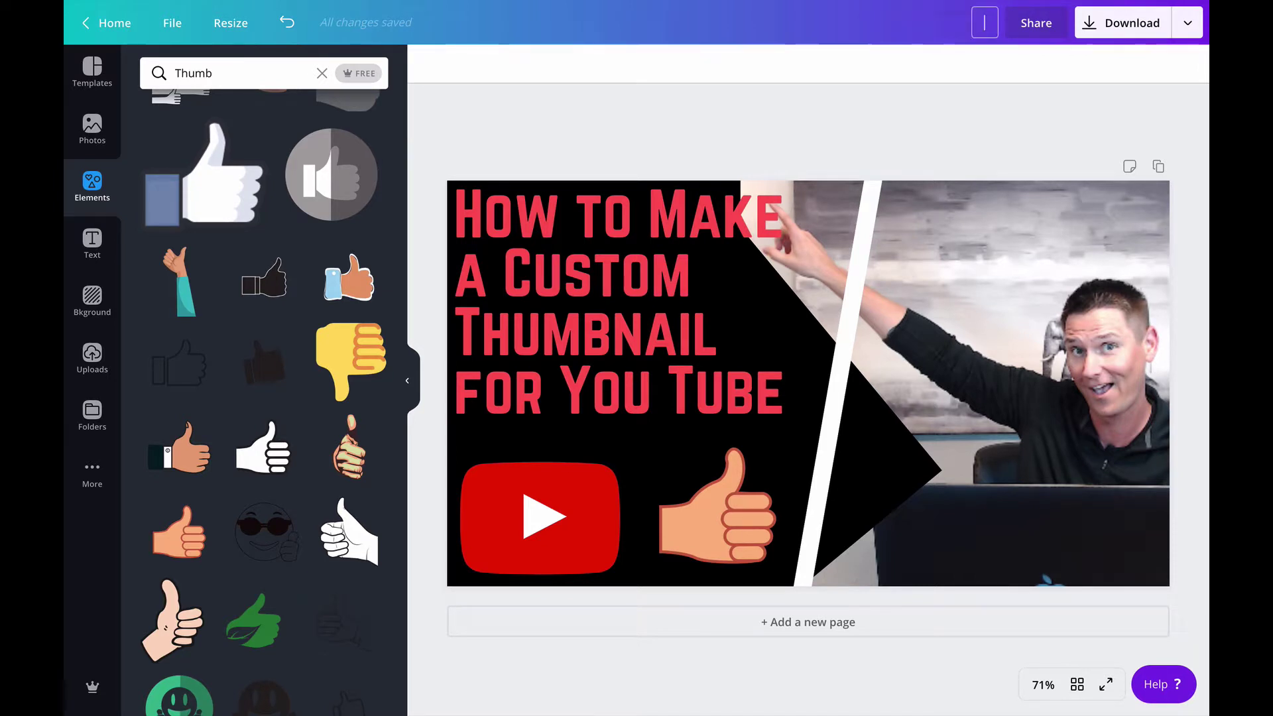
text(How)
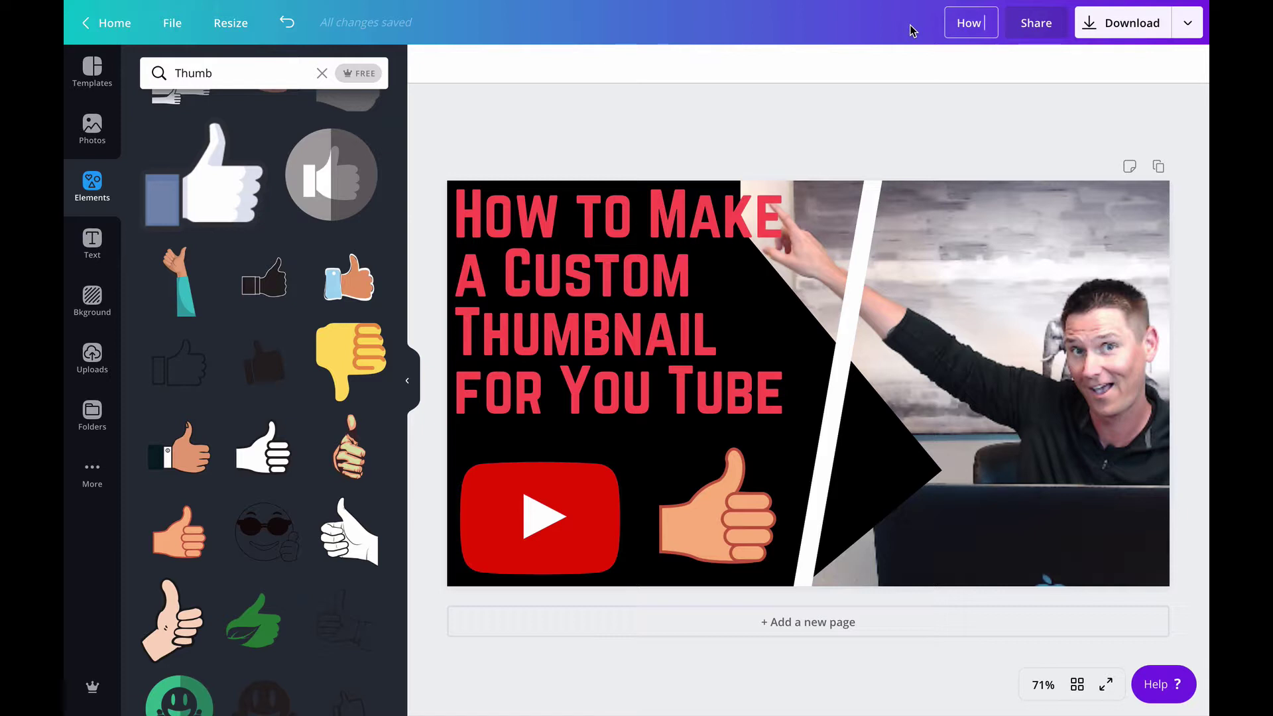
text(To Ma)
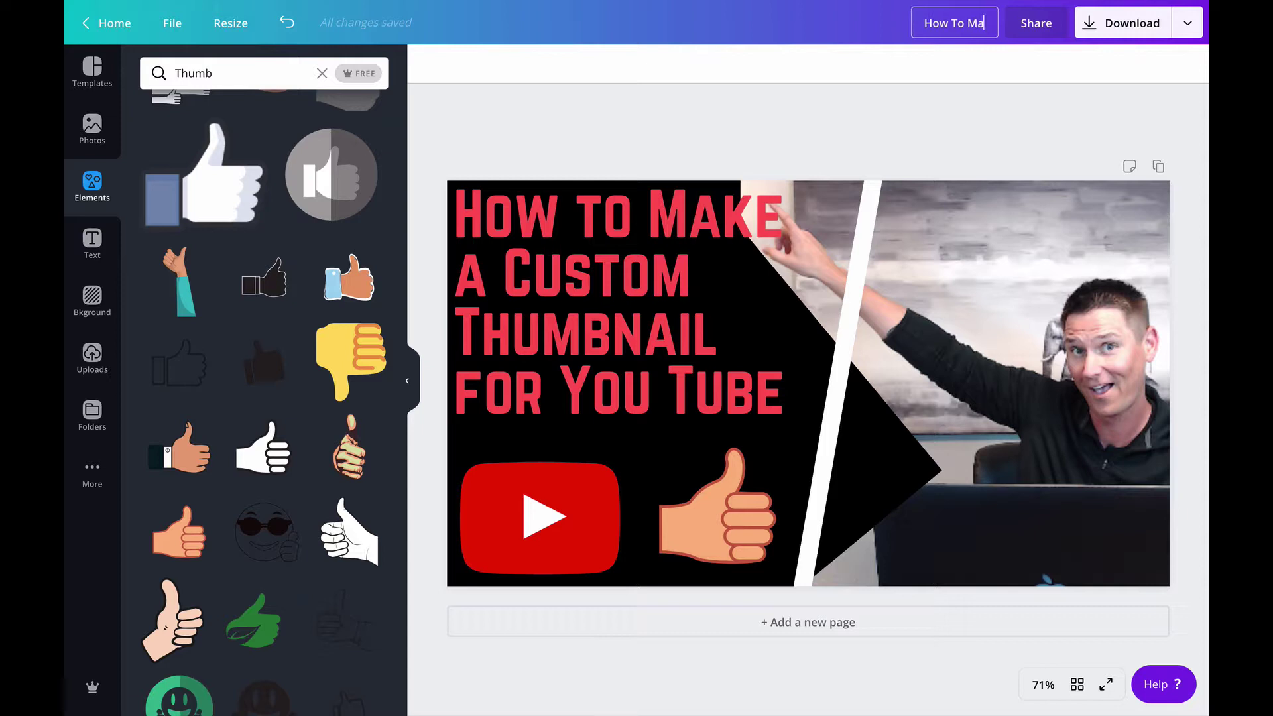
text(ke a)
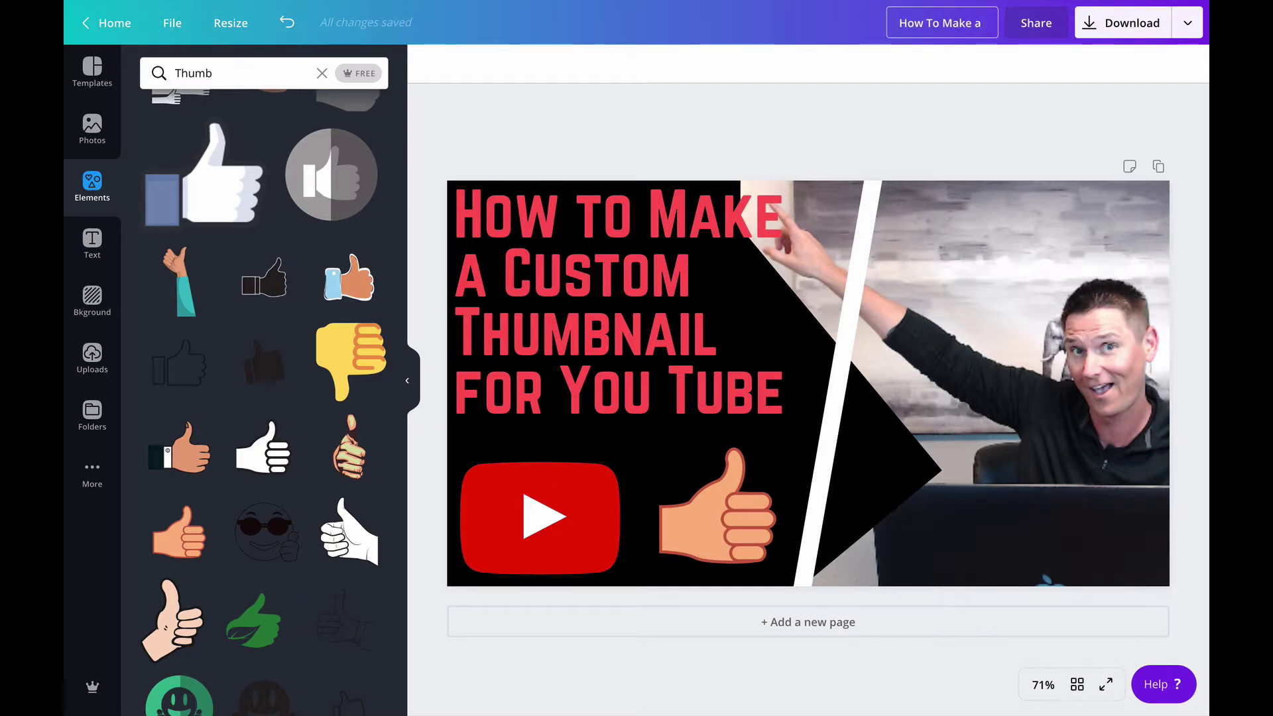
text( Cust)
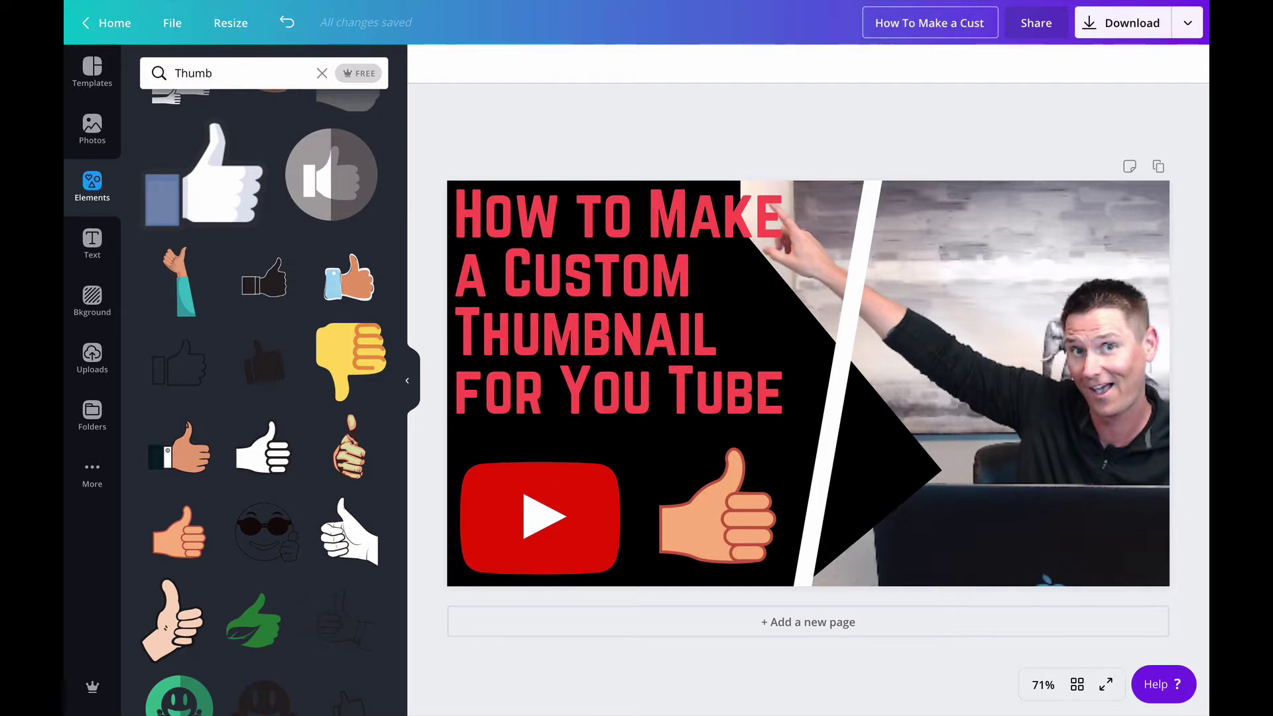
key(BackSpace)
text(tom)
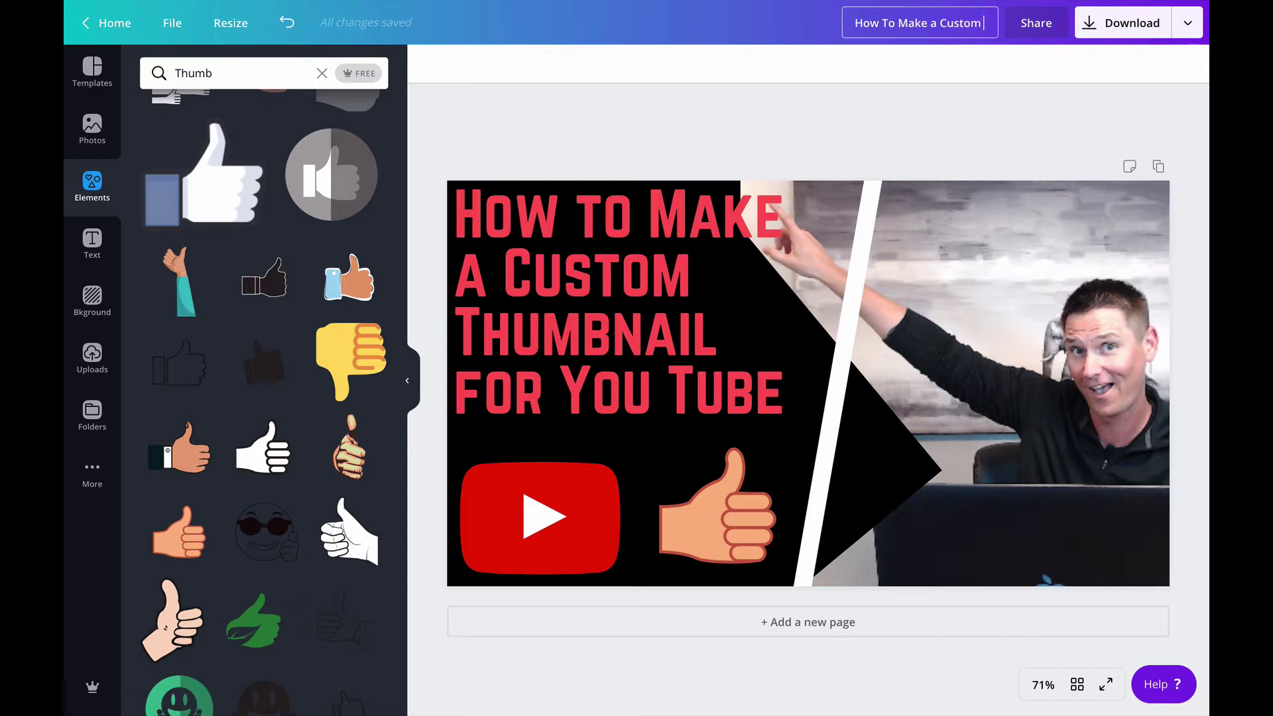
text( Thumnail for)
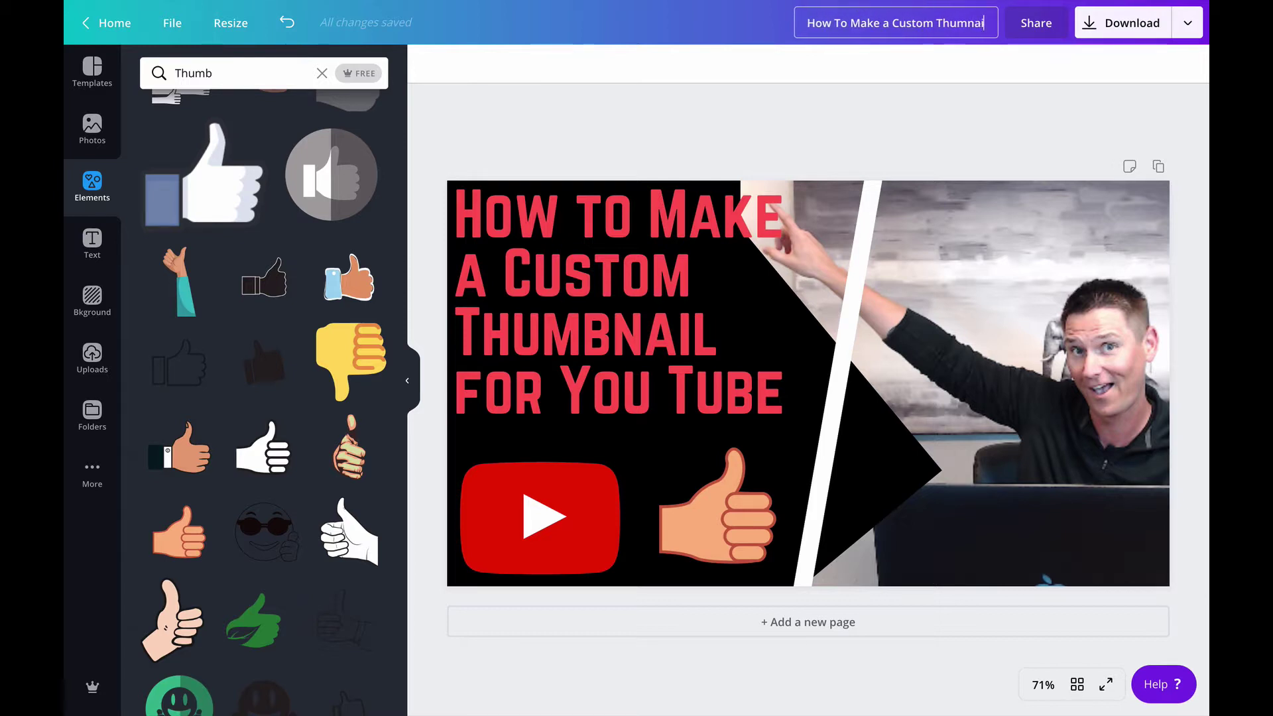
key(BackSpace)
key(BackSpace)
key(BackSpace)
key(BackSpace)
key(BackSpace)
key(BackSpace)
key(BackSpace)
key(BackSpace)
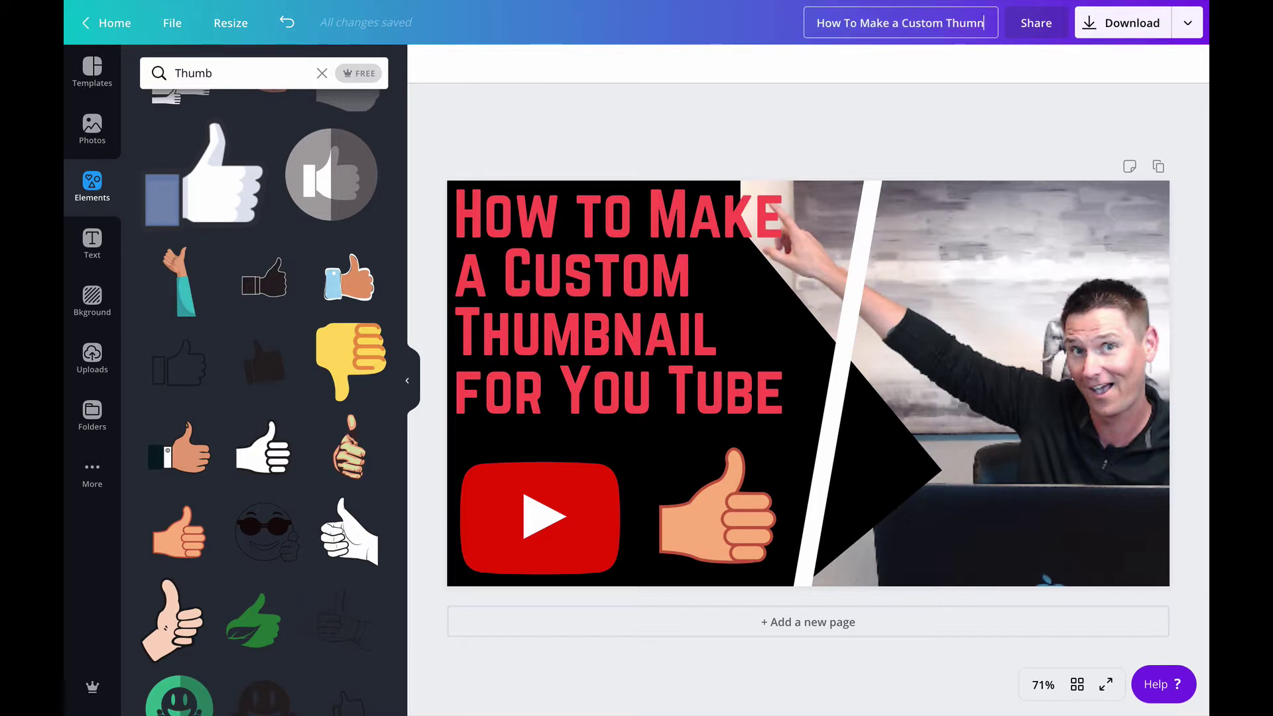
text(bnail fo r)
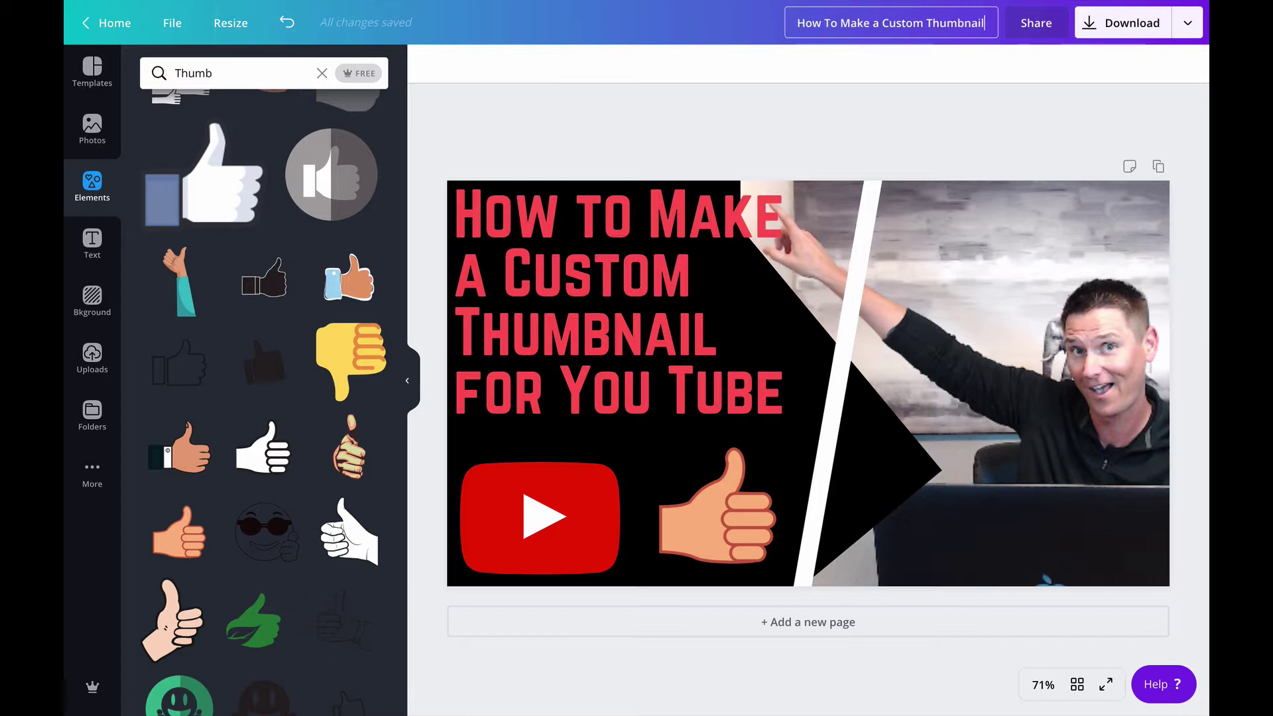
key(BackSpace)
key(BackSpace)
text(r )
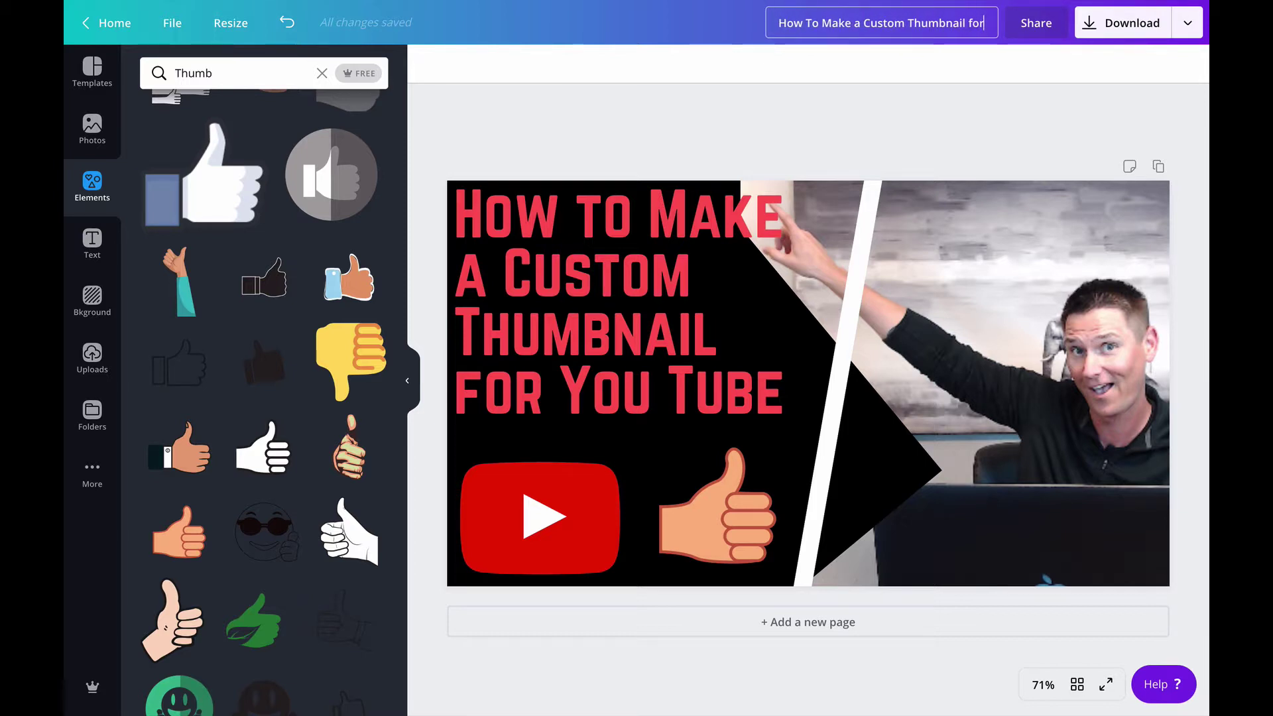
text(You Tube)
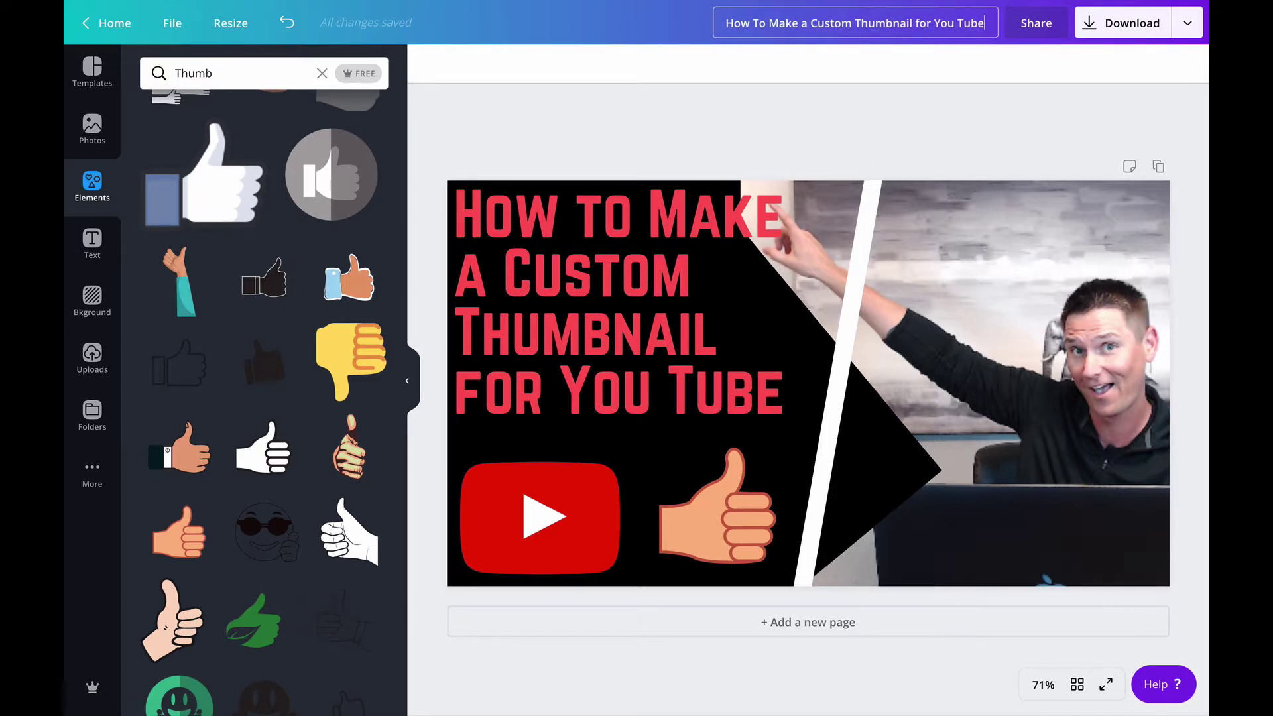
Finish the title edit and download the thumbnail design in PNG format.
click(869, 71)
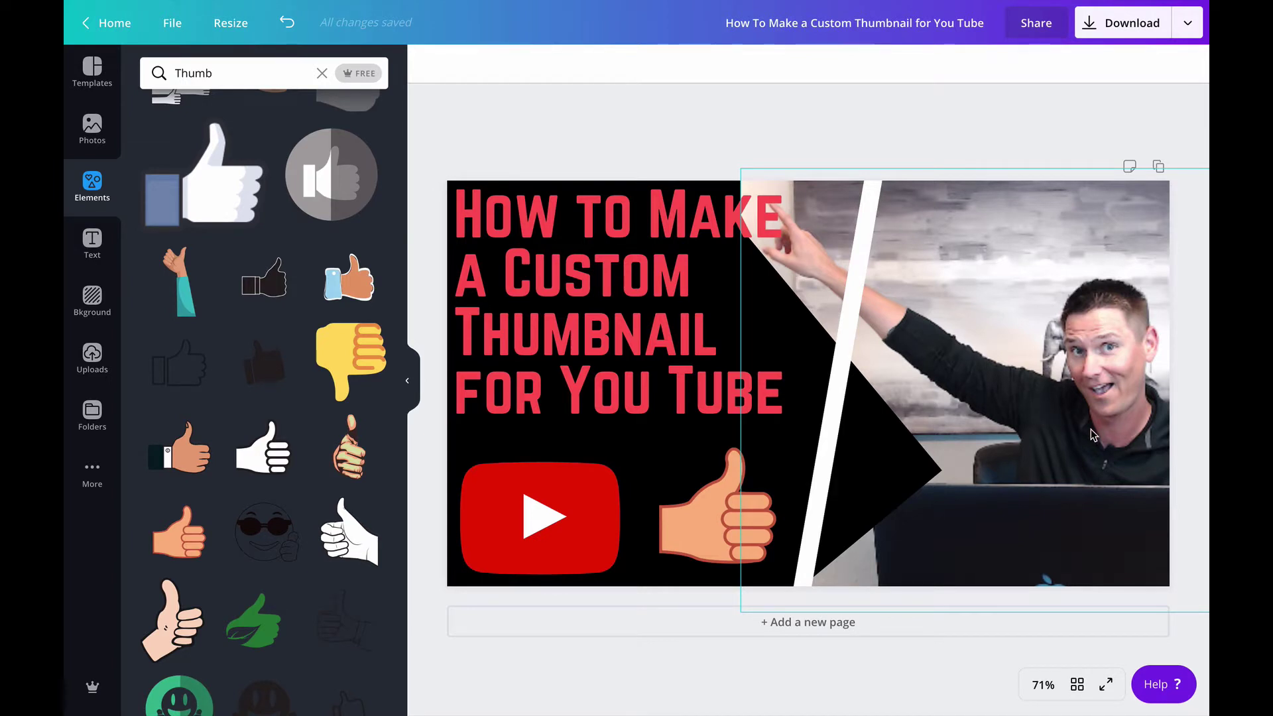
click(1128, 25)
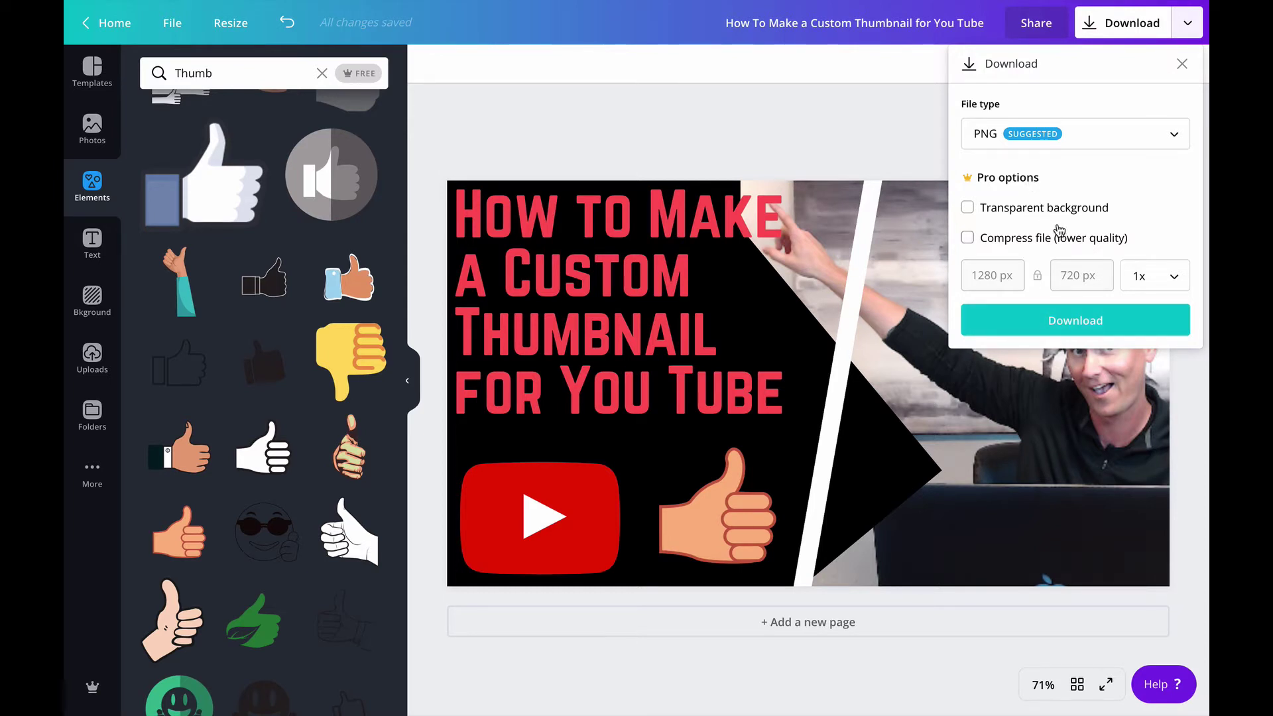
click(1115, 318)
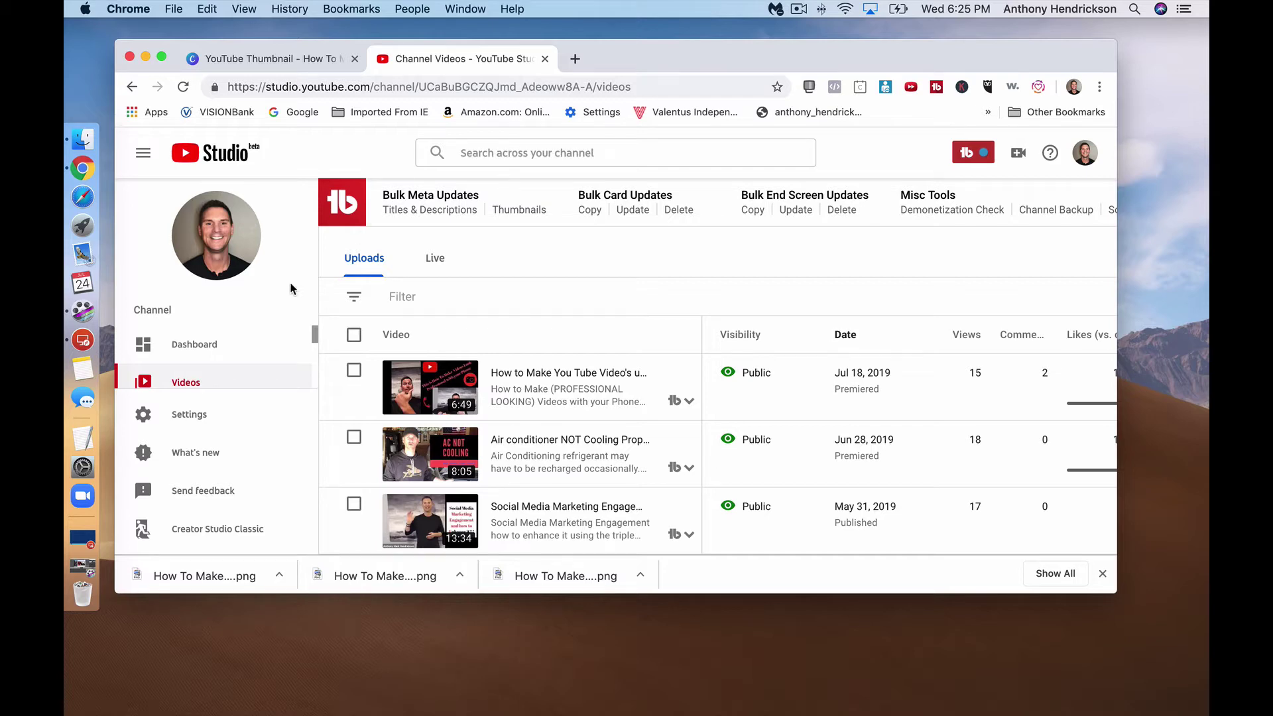
Maximize Chrome and open the Dinner Party Checklist video's details from the Videos list.
click(163, 58)
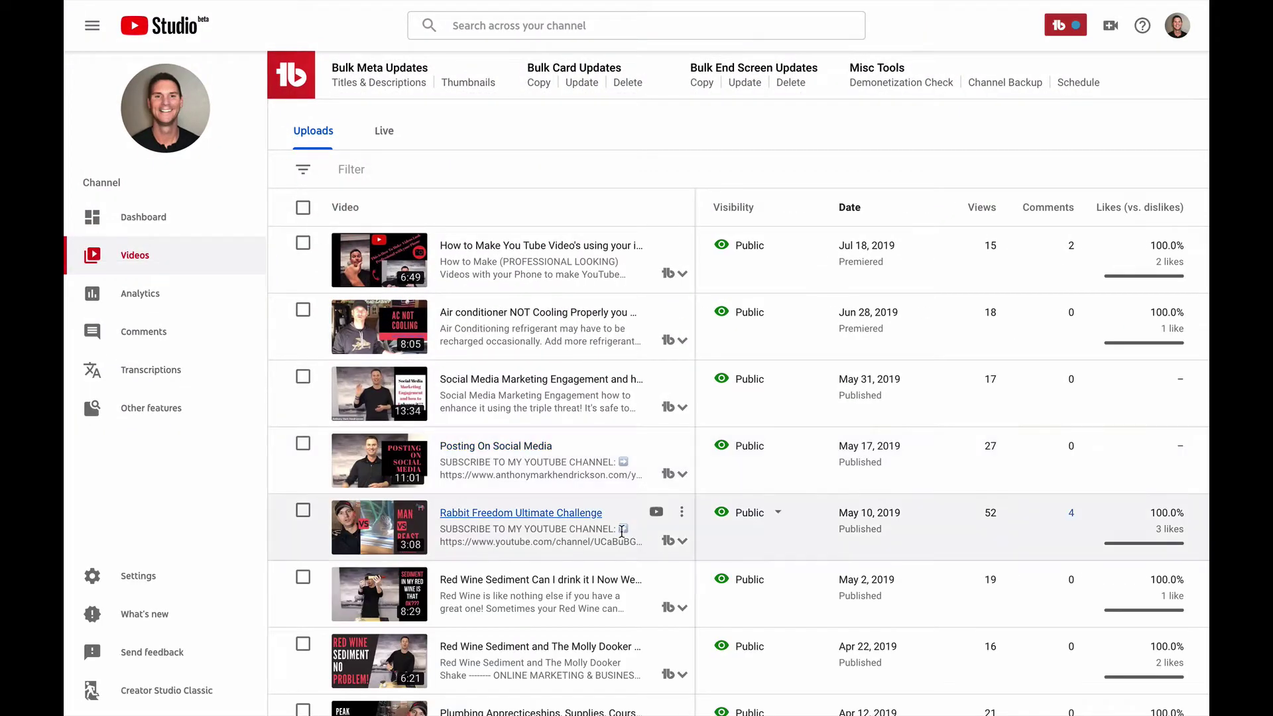
scroll(536, 517, down, 10)
scroll(536, 516, down, 6)
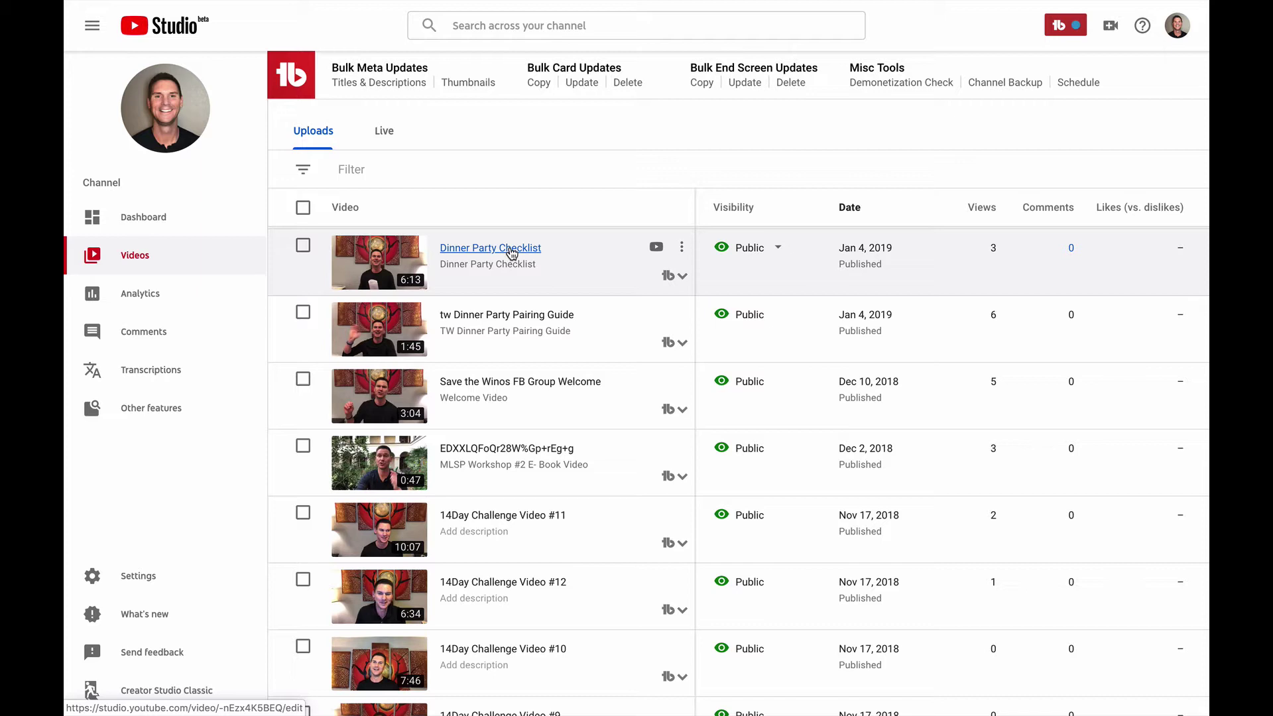
click(511, 250)
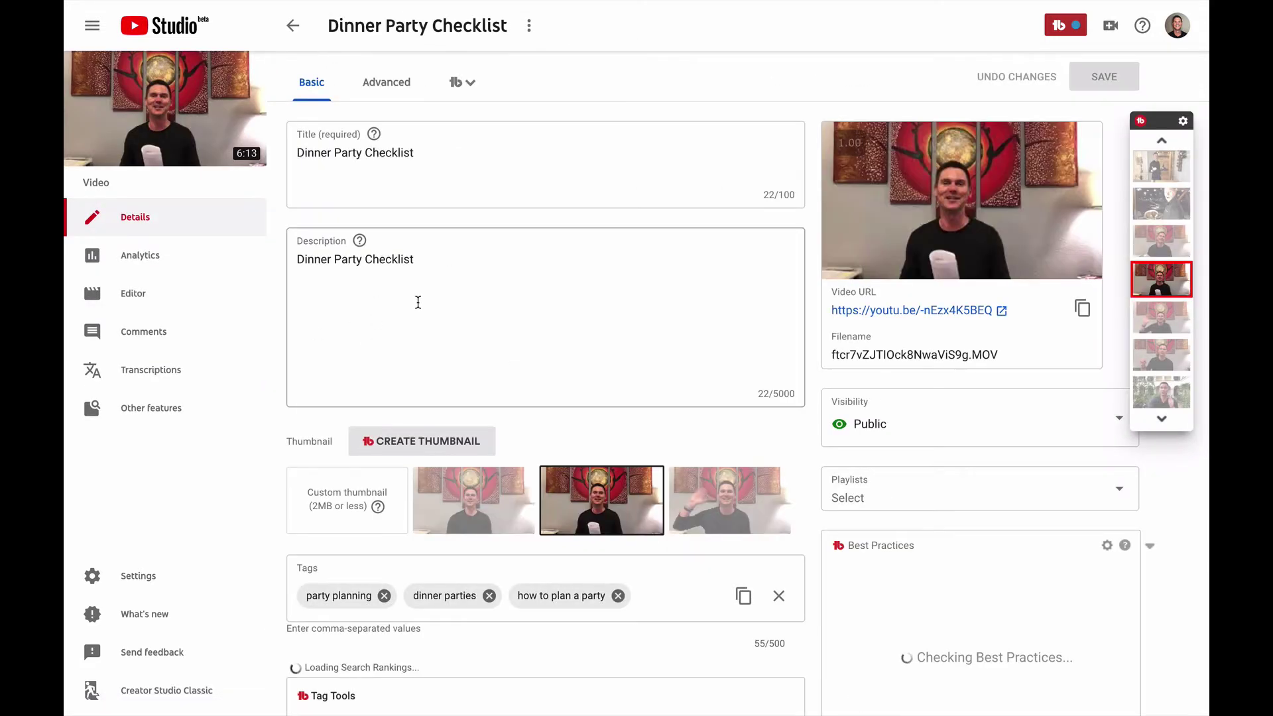
scroll(548, 458, down, 1)
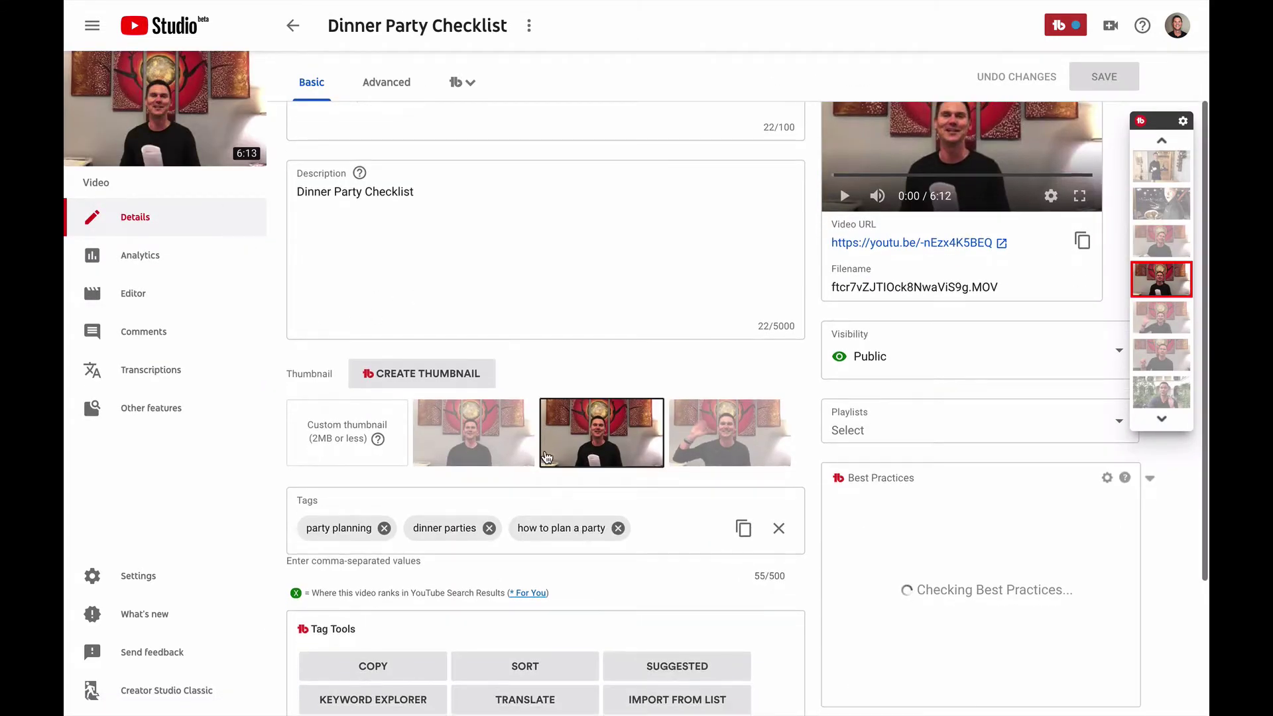
Upload the downloaded 'How To Make a Custom Thumbnail' PNG from Downloads as custom thumbnail.
click(338, 430)
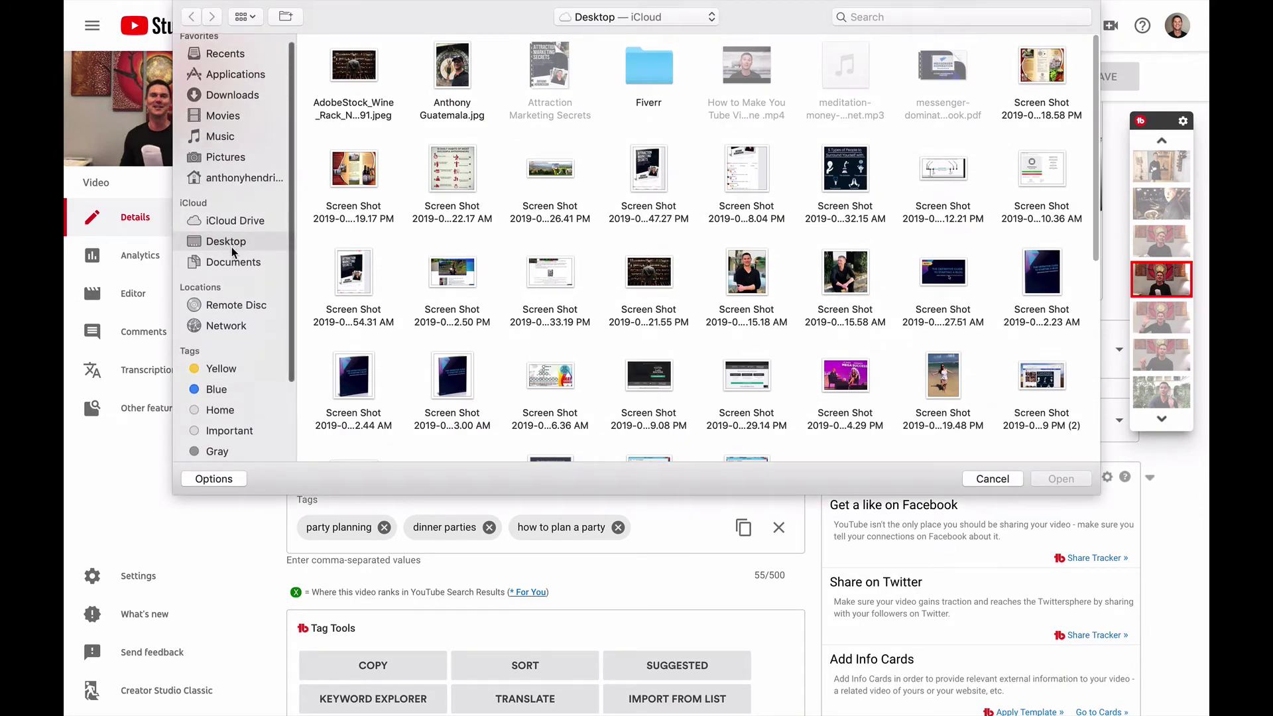
scroll(252, 122, up, 1)
click(240, 106)
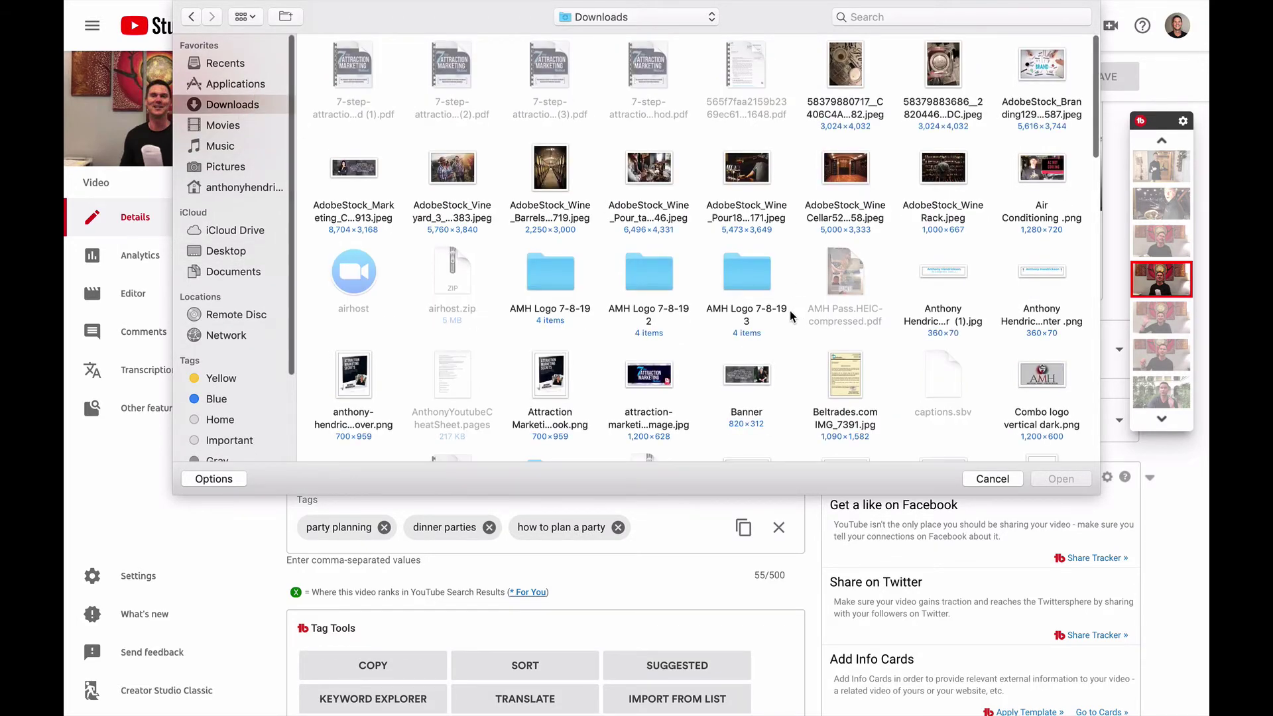
scroll(790, 310, down, 15)
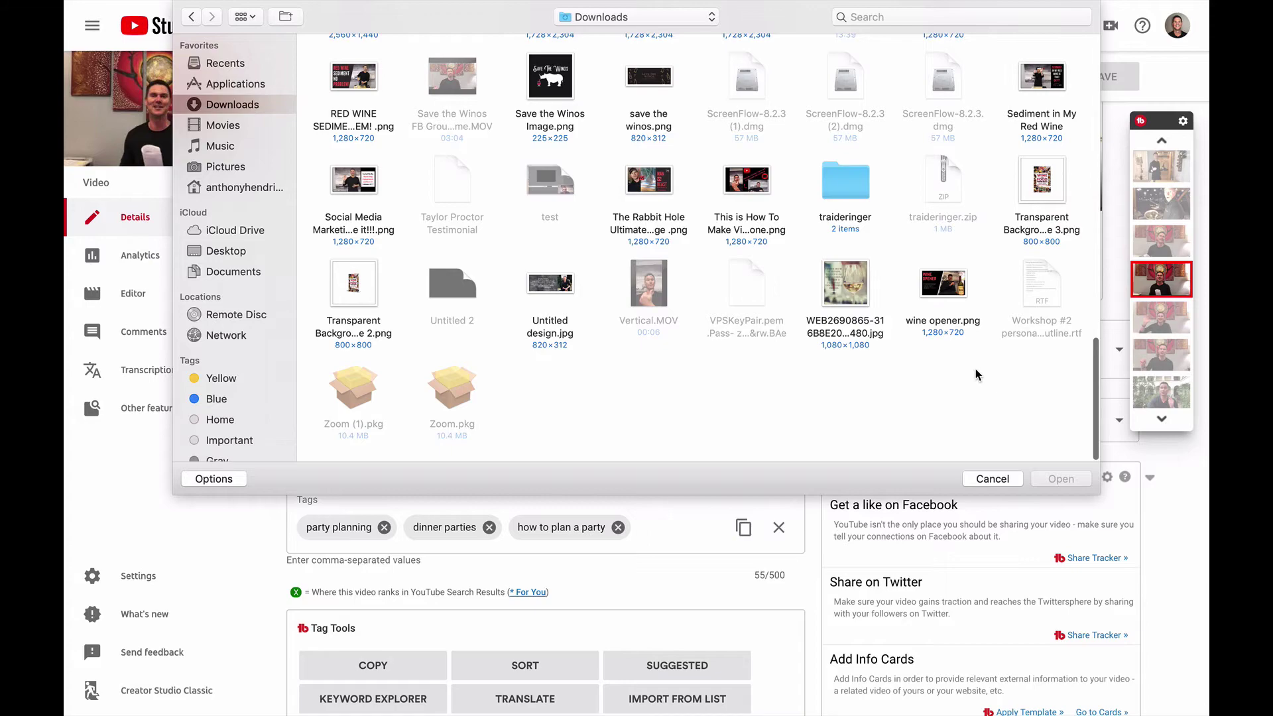
scroll(964, 375, up, 10)
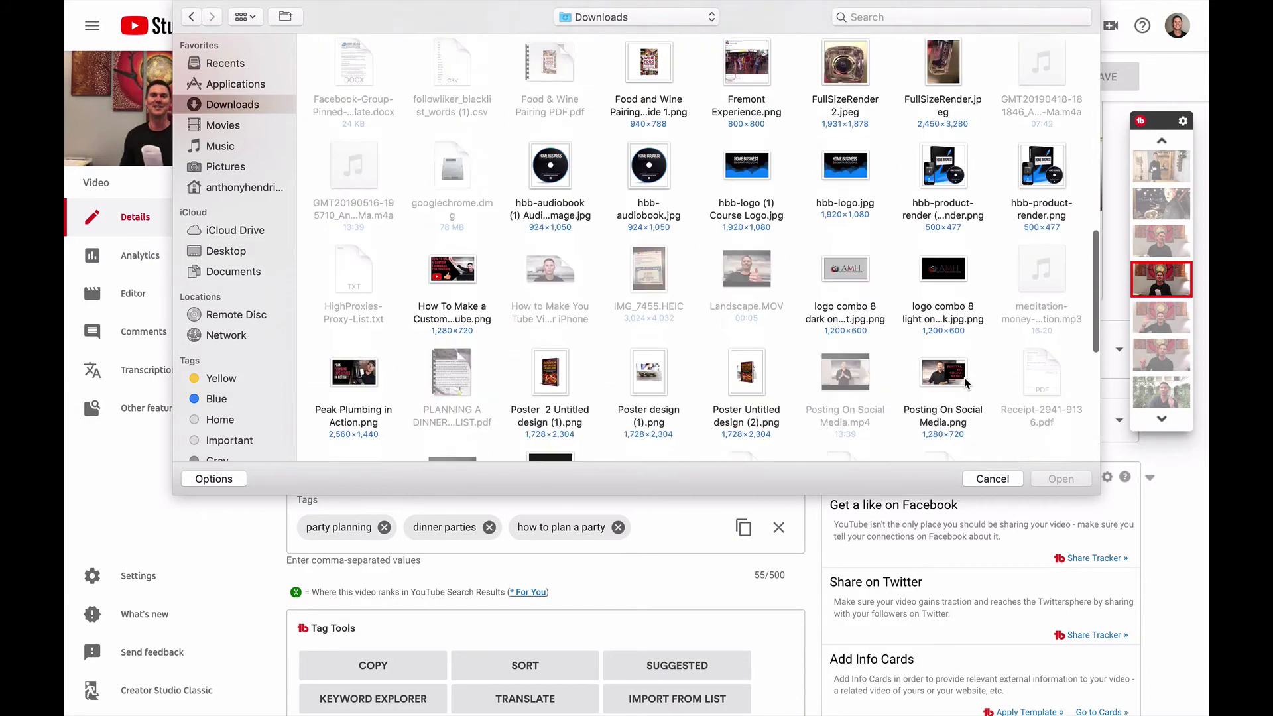
scroll(965, 376, down, 5)
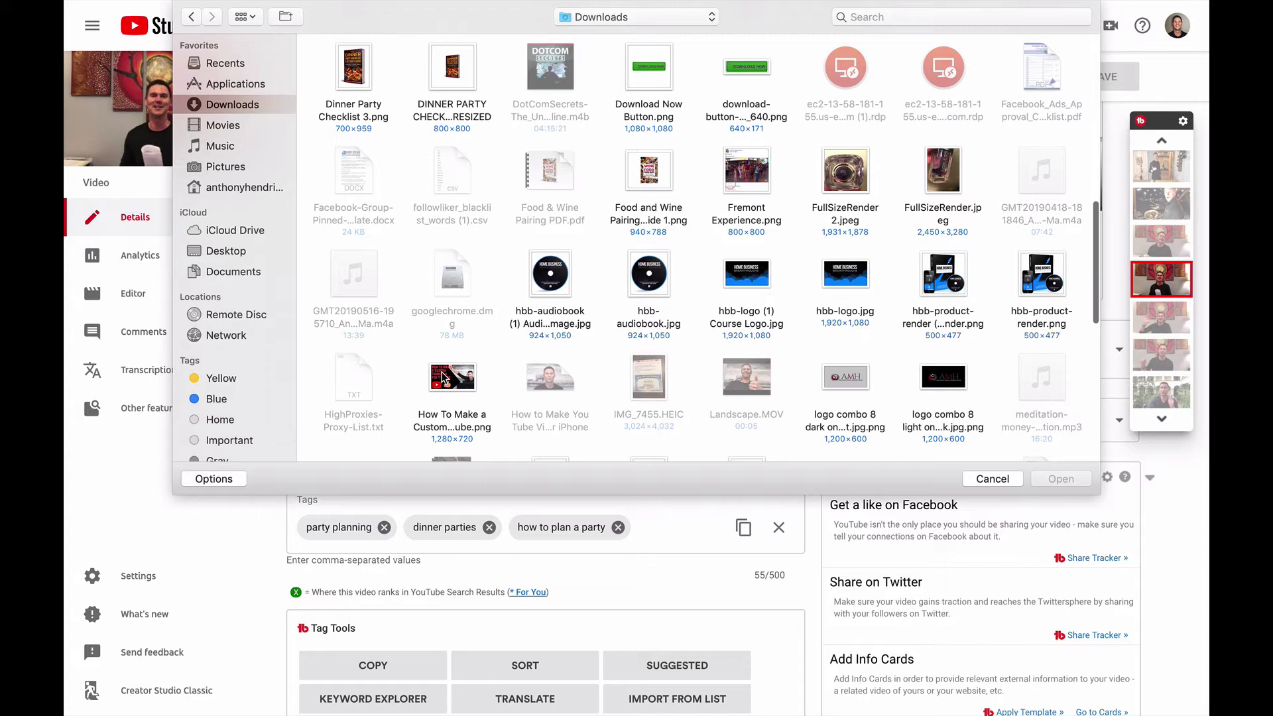
click(444, 377)
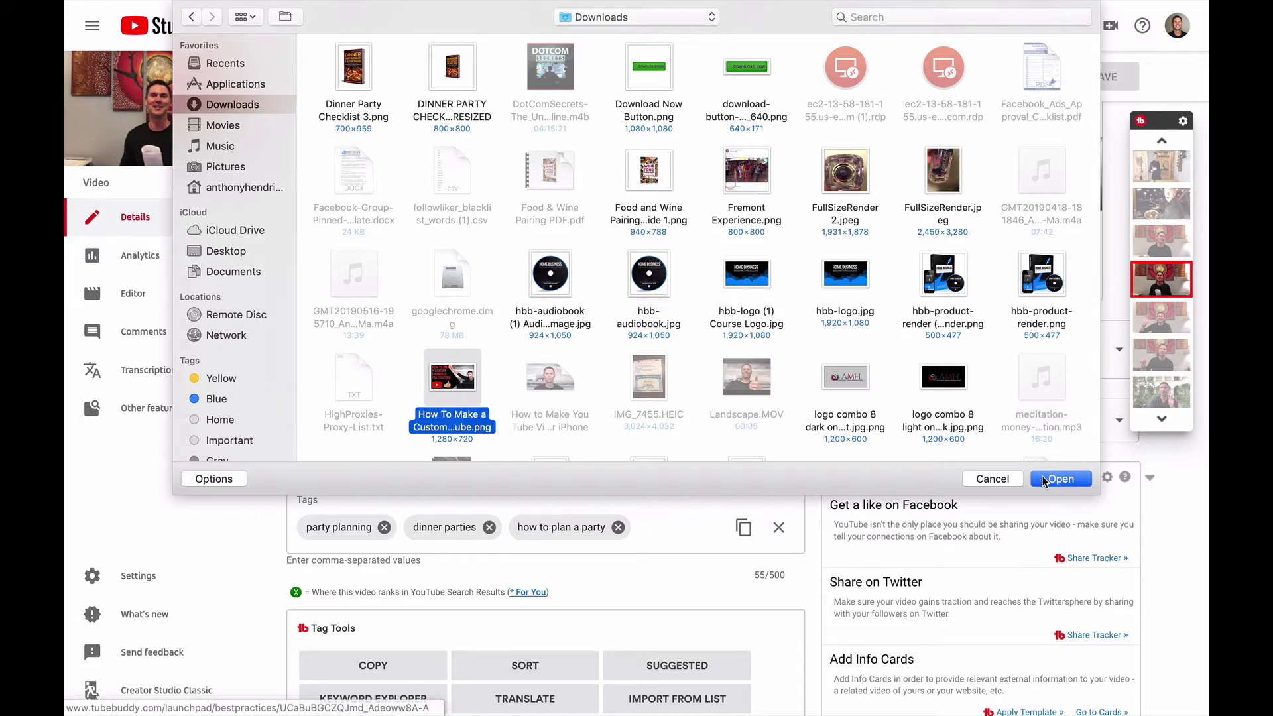
click(1061, 479)
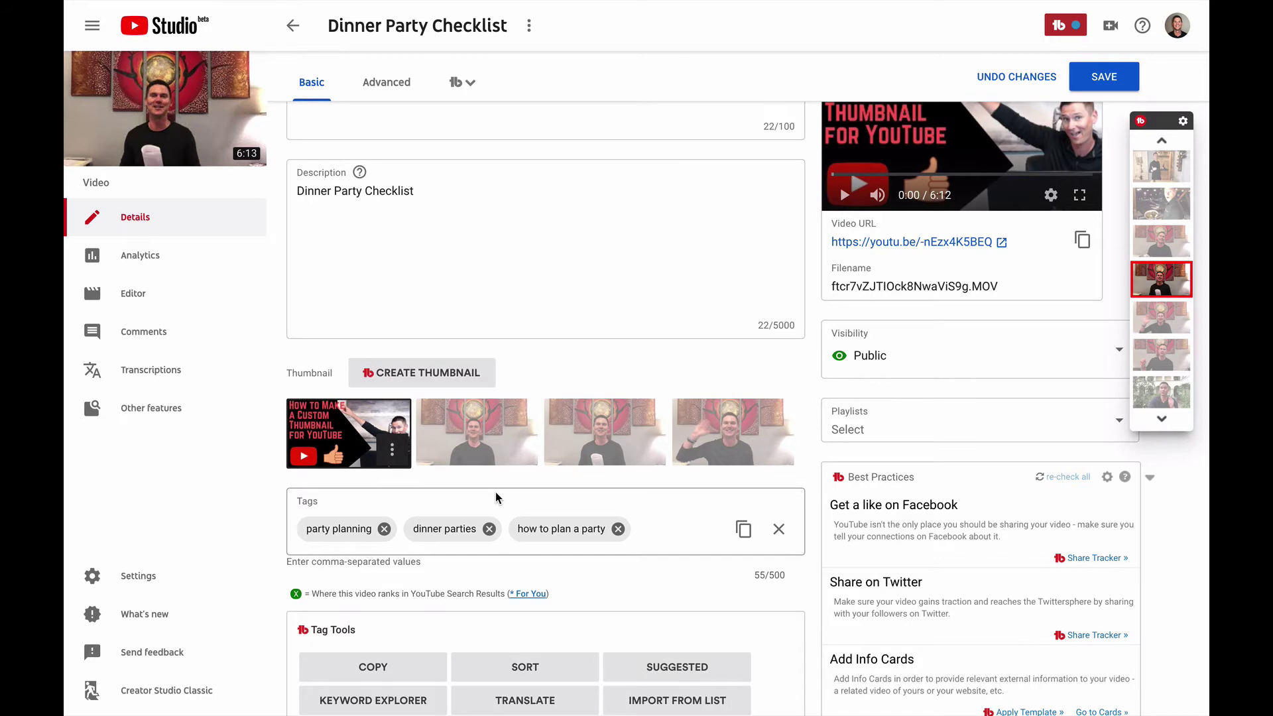
Save the Dinner Party Checklist video with its new custom thumbnail.
click(1104, 77)
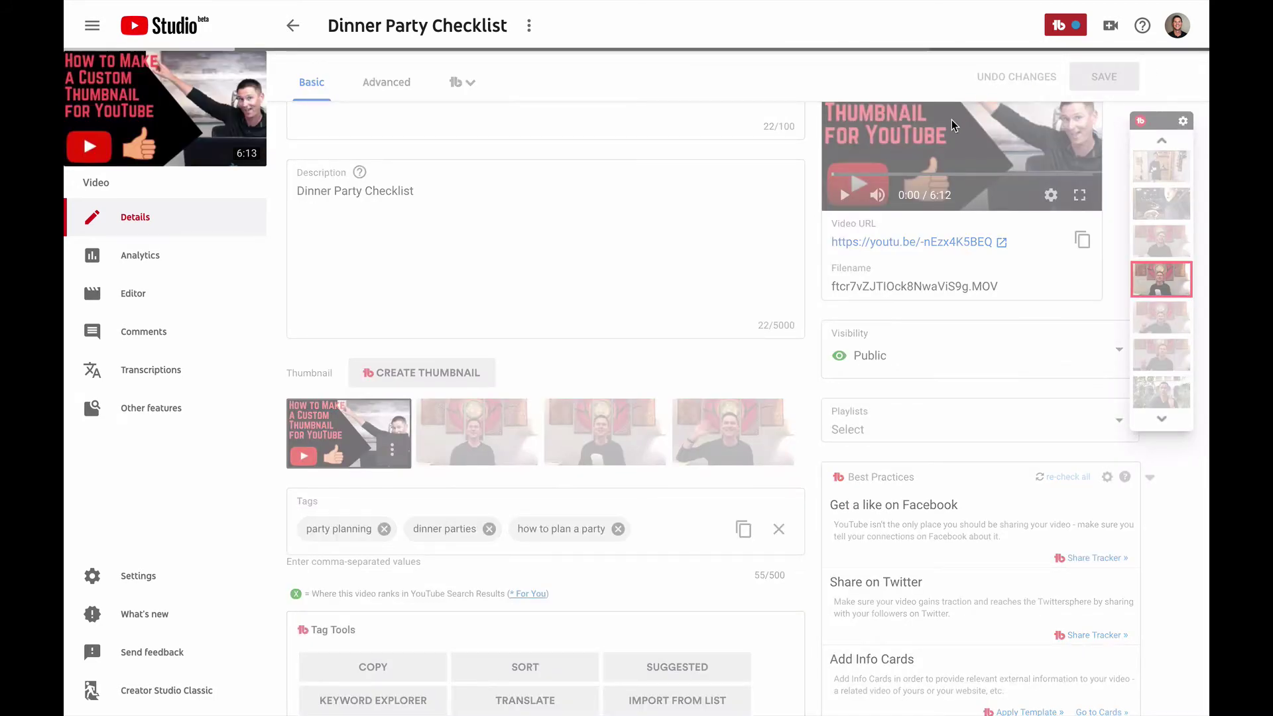
mouse_move(302, 5)
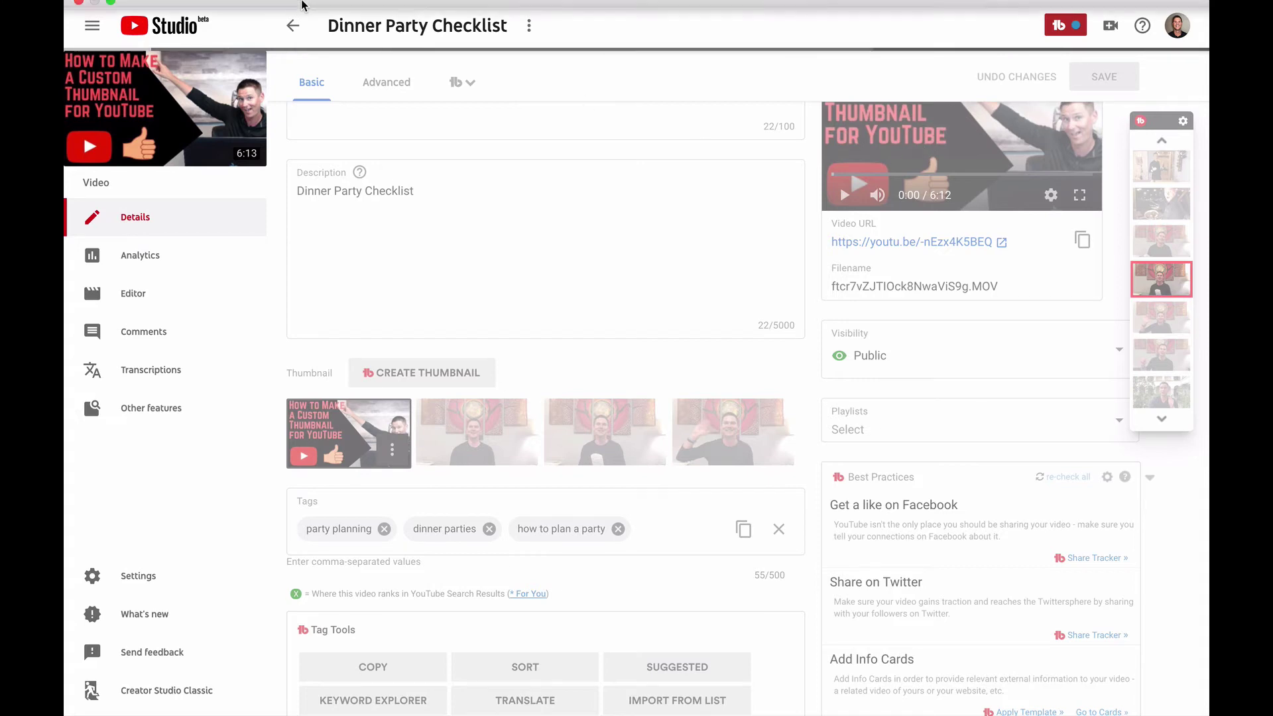